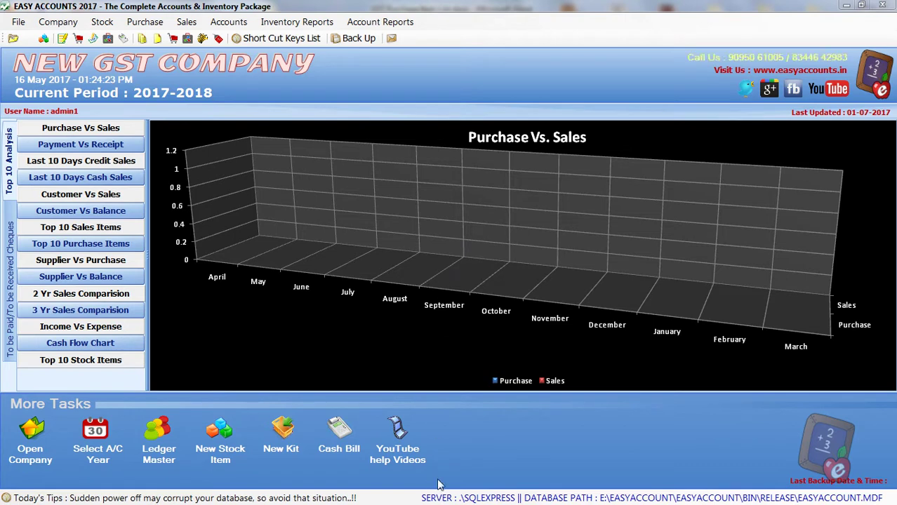
Step: Switch to the GST Purchase Item List document in Word and review its heading and the Items List table
key(super)
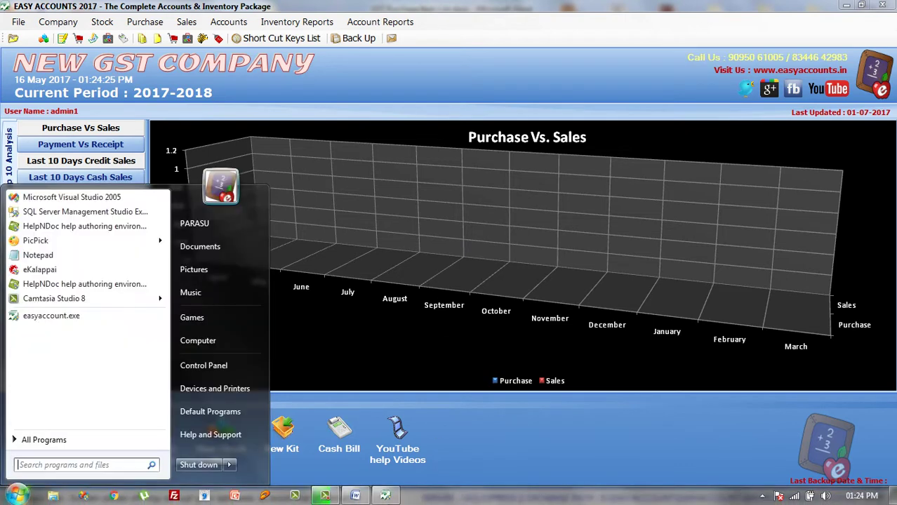
key(Escape)
key(alt+Tab)
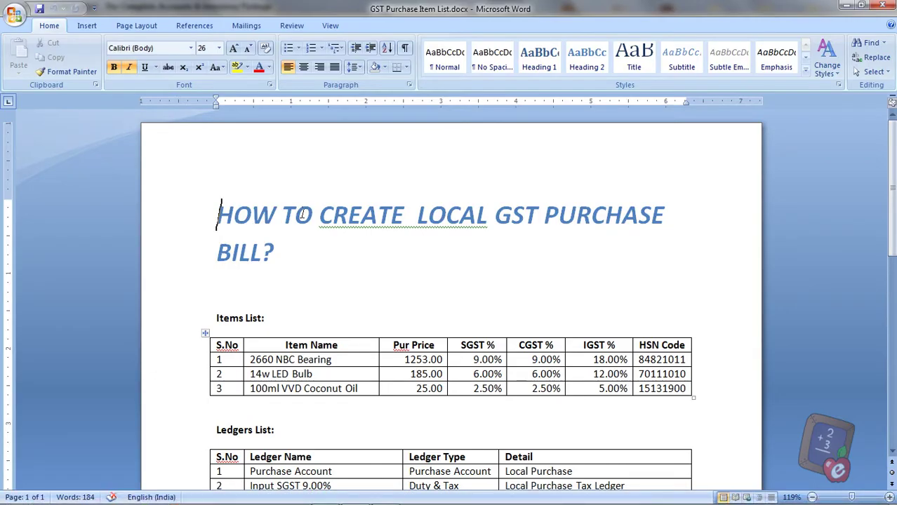
drag(216, 205, 280, 245)
scroll(348, 266, down, 1)
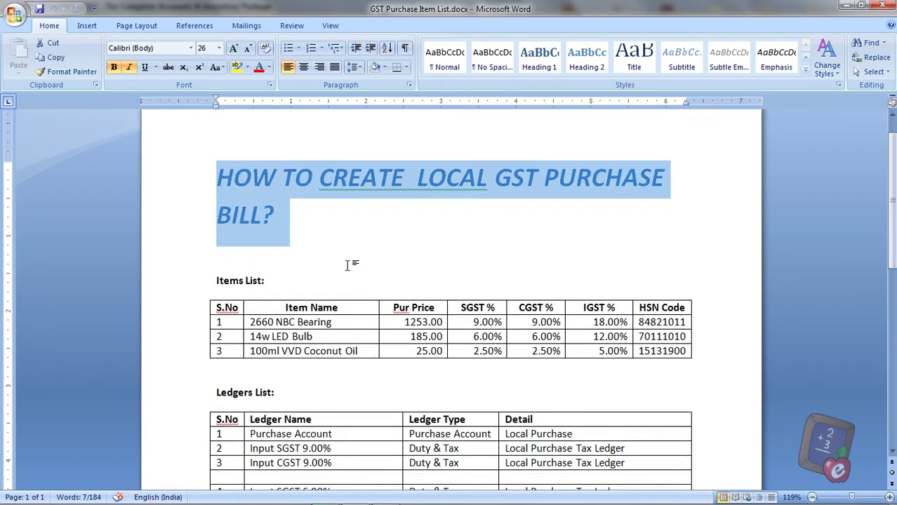
click(355, 215)
scroll(355, 216, down, 2)
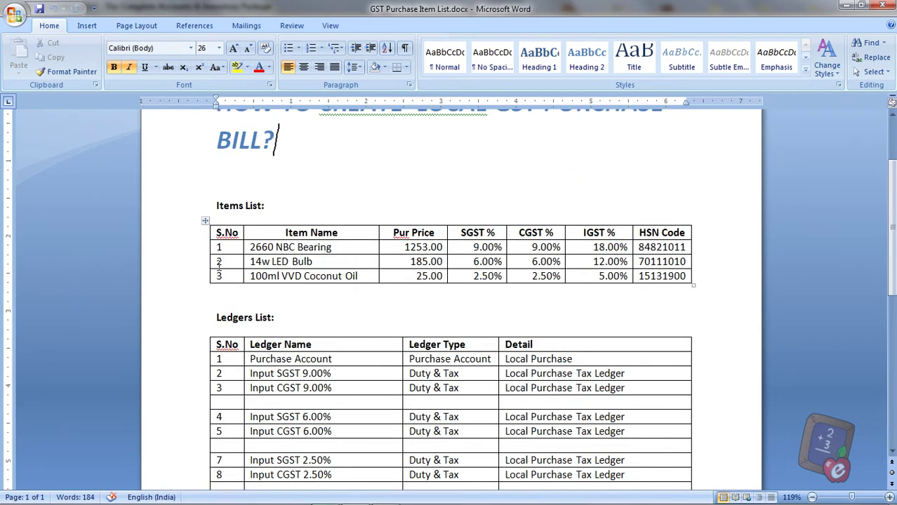
drag(199, 253, 192, 284)
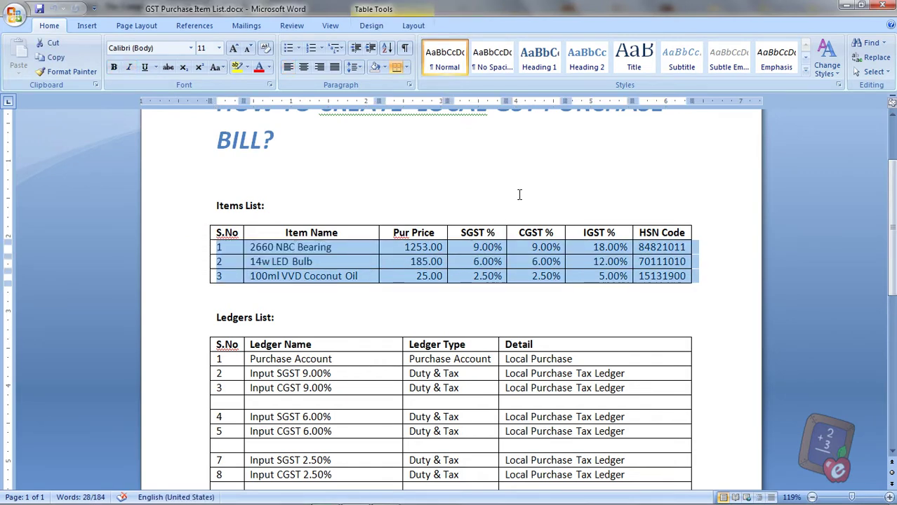
Step: Review all entries of the Ledgers List table and return to the first item in the Items List
scroll(520, 196, down, 2)
scroll(522, 207, up, 1)
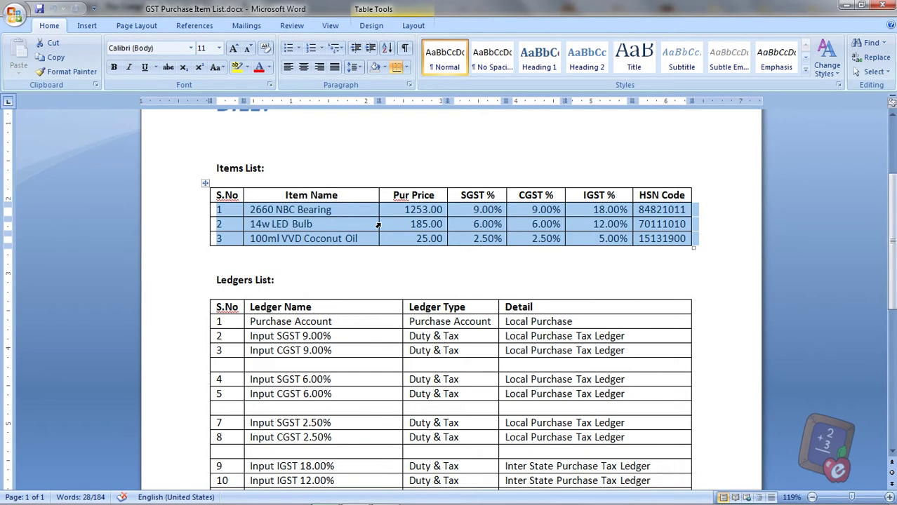
scroll(375, 231, down, 2)
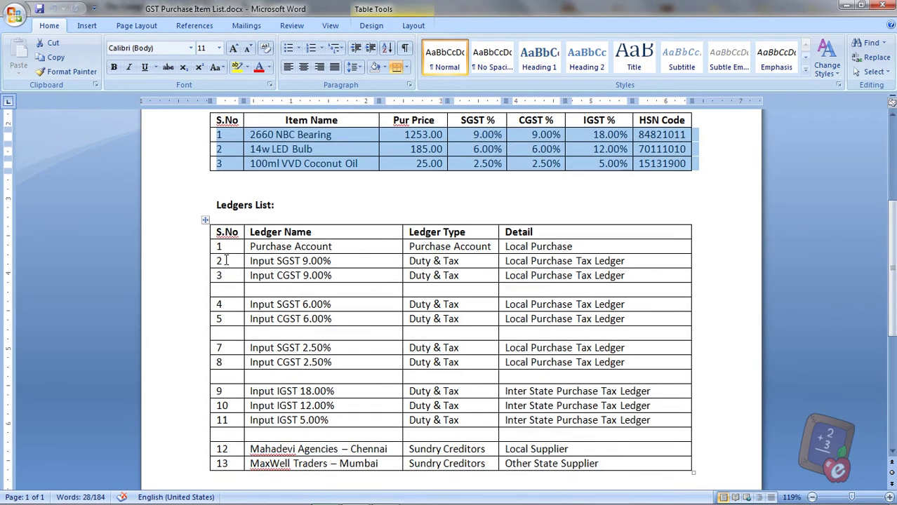
drag(224, 249, 616, 463)
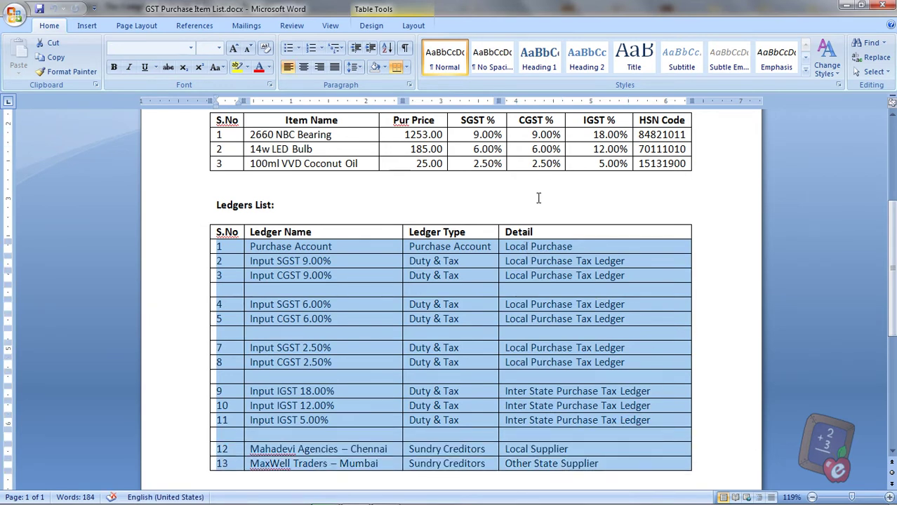
scroll(537, 203, up, 4)
click(304, 284)
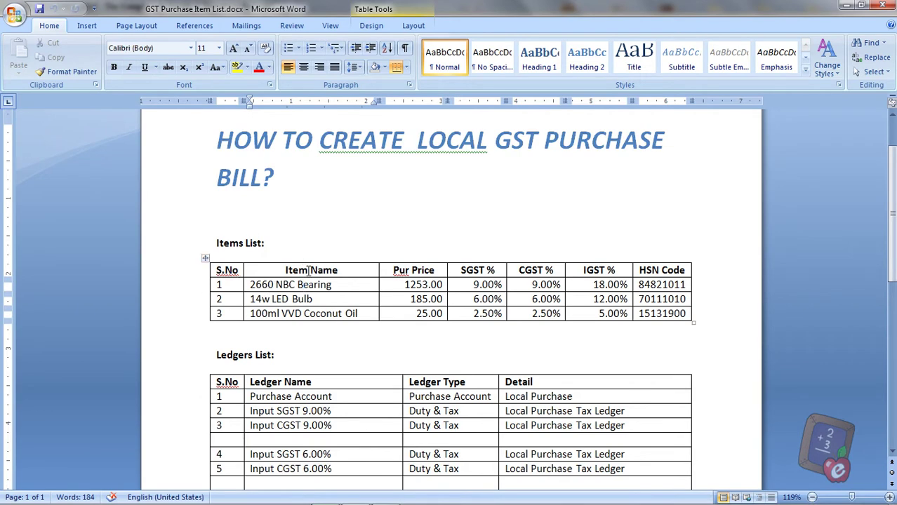
Step: Switch back to Easy Accounts and open the Item Master for stock items
click(846, 6)
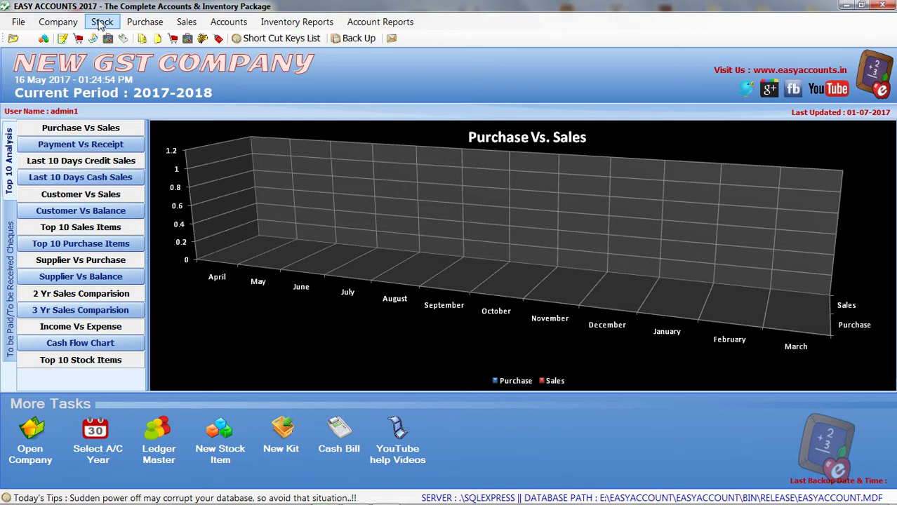
click(103, 21)
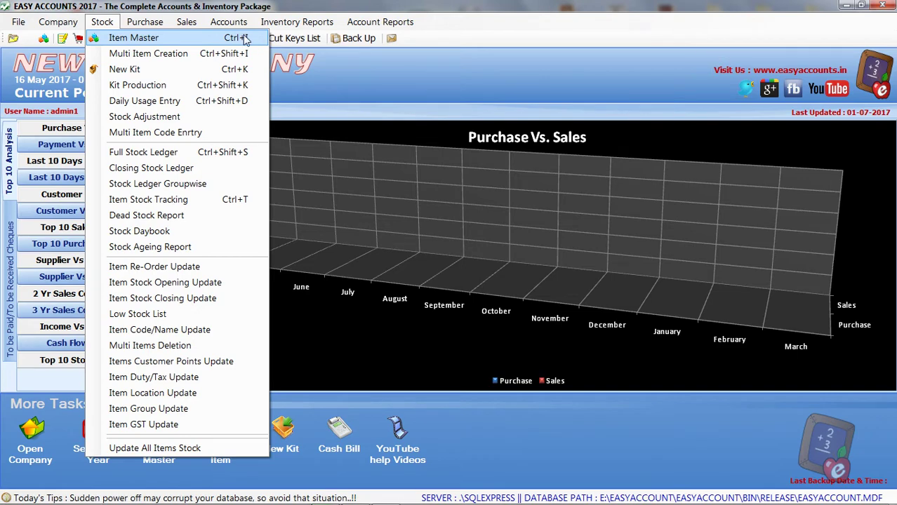
click(161, 40)
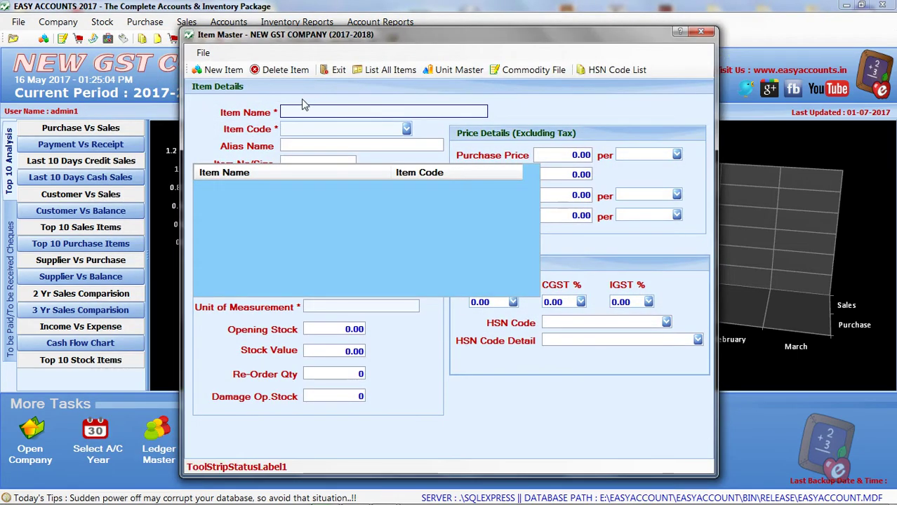
Step: Check the first item's name in the Word list and enter 2660 NBC BEARING as the item name in Item Master
click(356, 497)
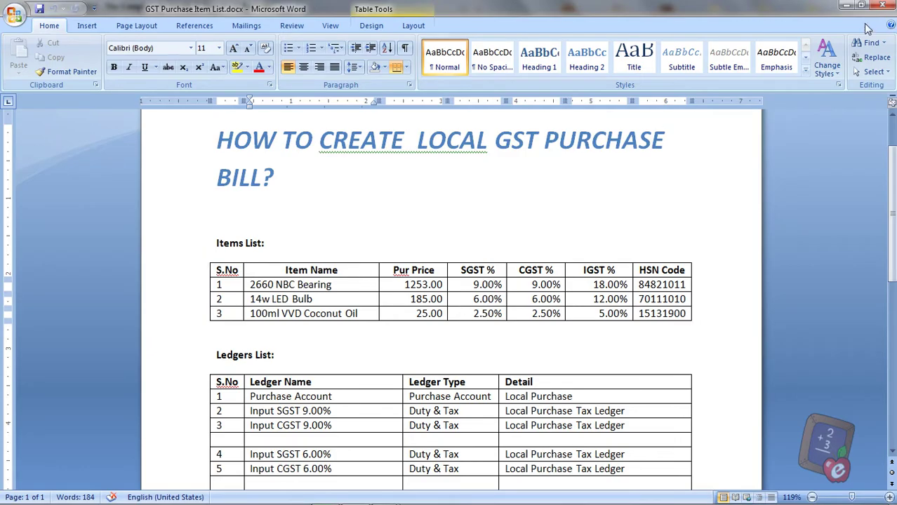
click(842, 6)
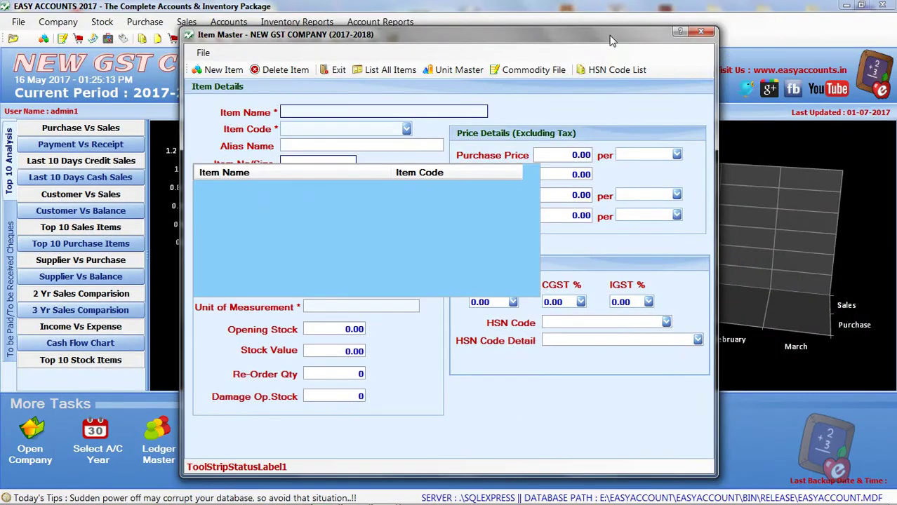
text(2660 NBC)
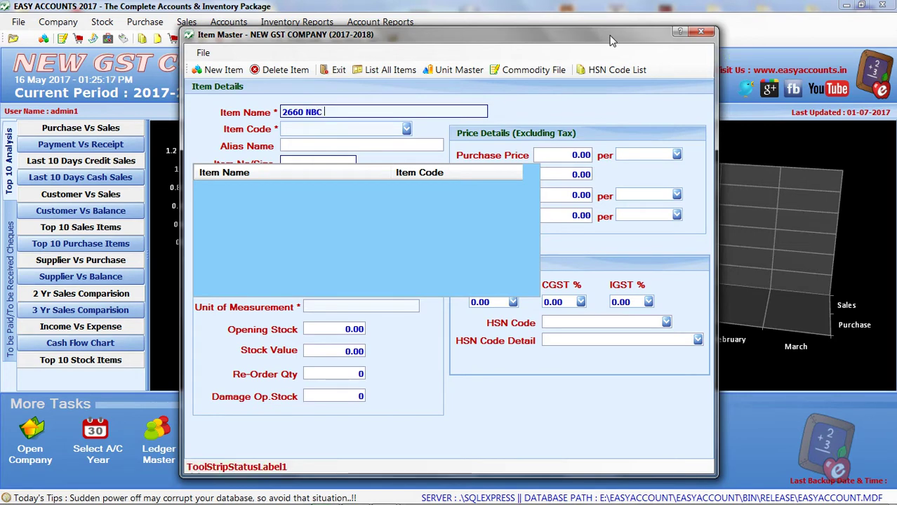
text( BEARING)
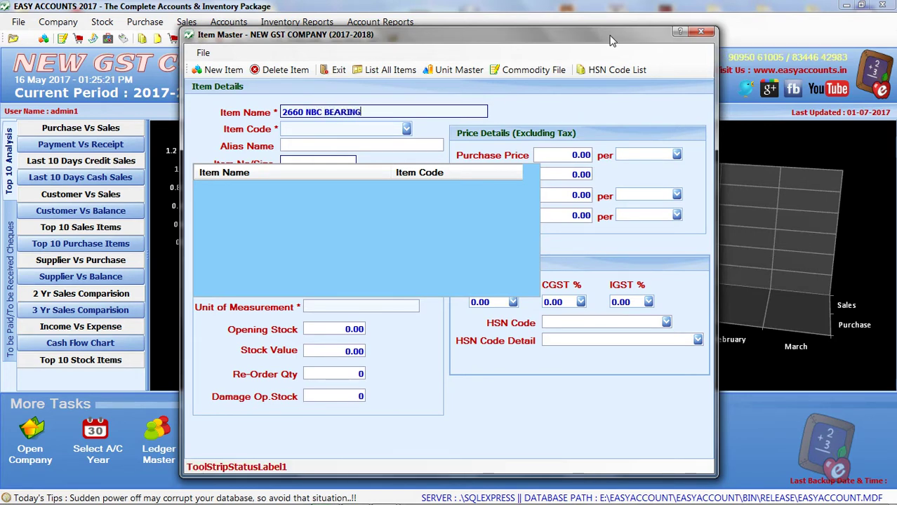
key(Return)
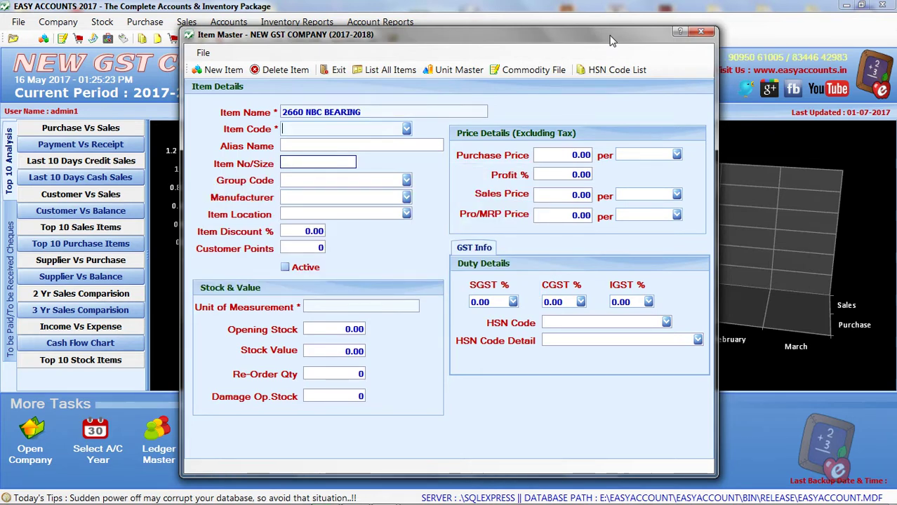
Step: Set the item code to 2660, accept 2660 NBC BEARING as the alias and leave the item number/size blank
text(2660)
key(Return)
key(Return)
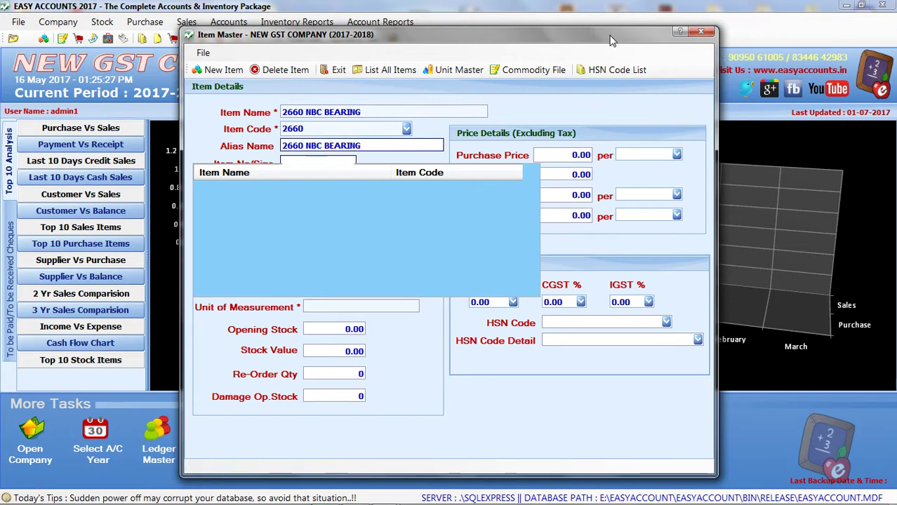
key(Return)
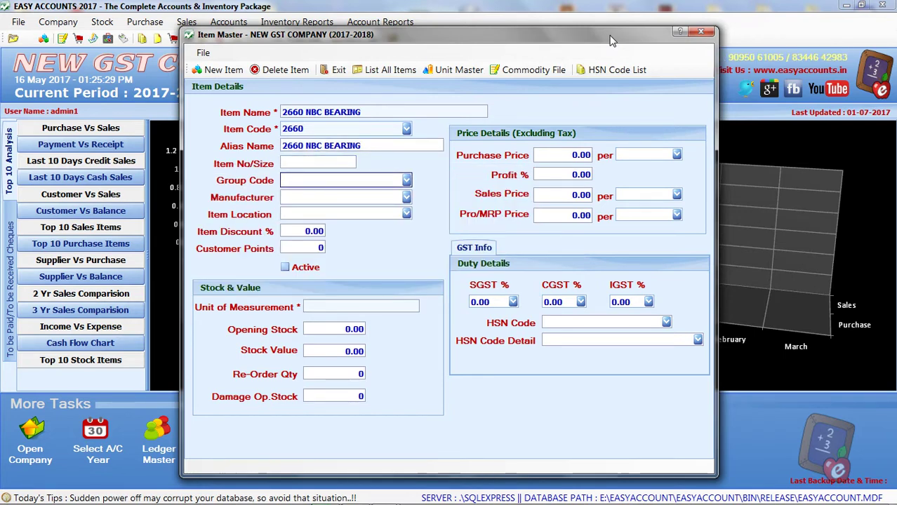
Step: Set the item's group code to BEARING and its manufacturer to NBC
text(BEARI)
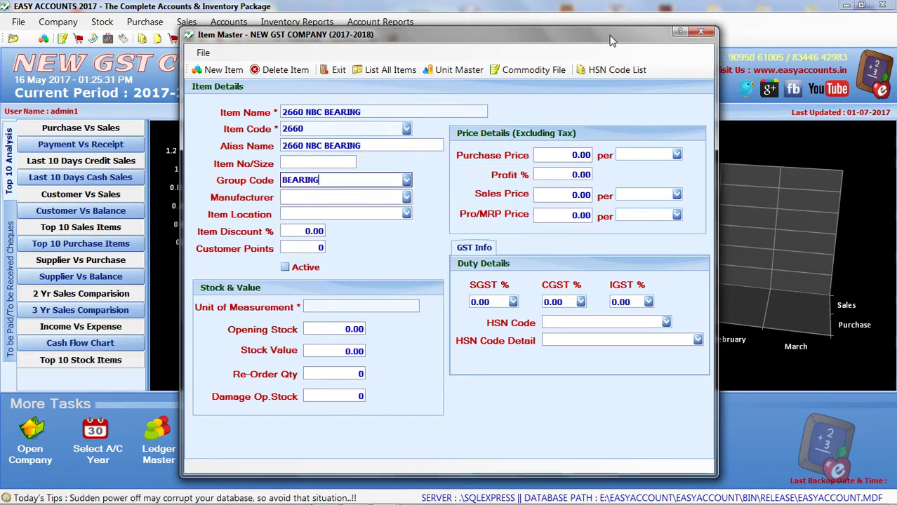
text(NG)
key(Return)
text(NBC)
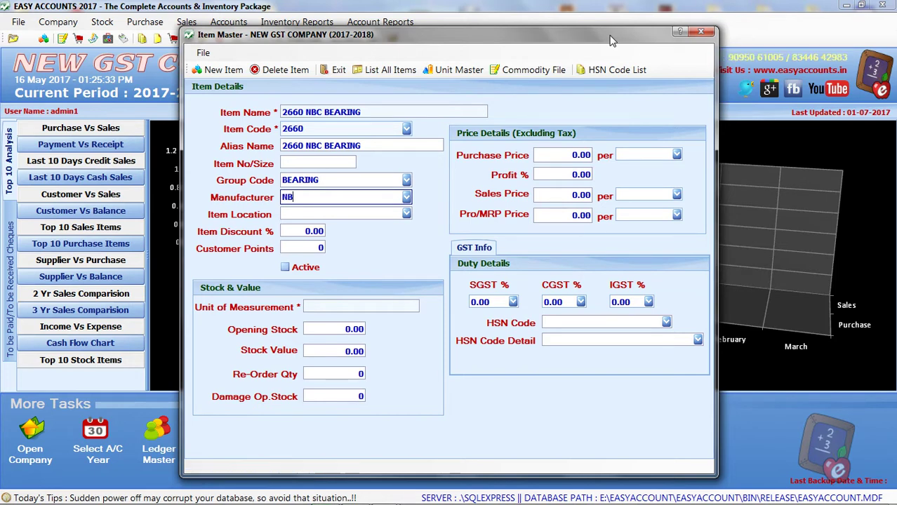
key(Return)
Step: Keep the default location, discount and customer points, and mark the item as active
key(Return)
key(Return)
key(Return)
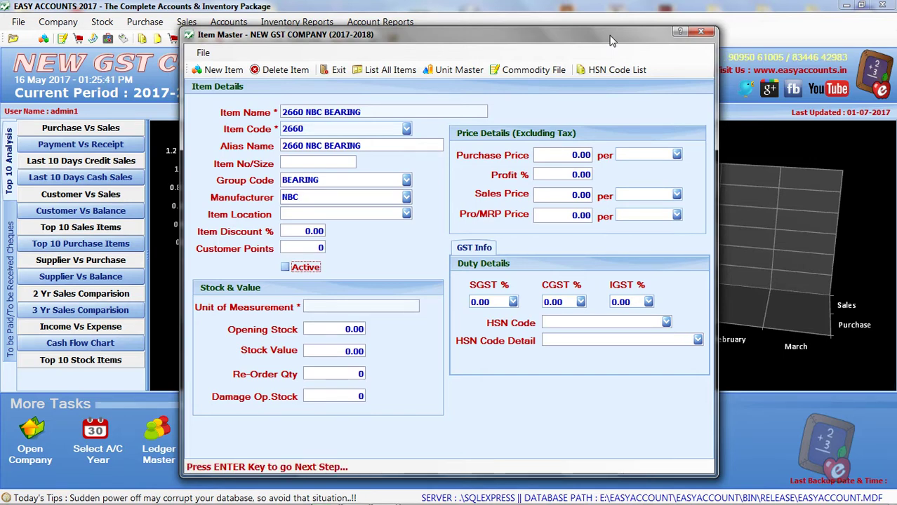
key(space)
key(Return)
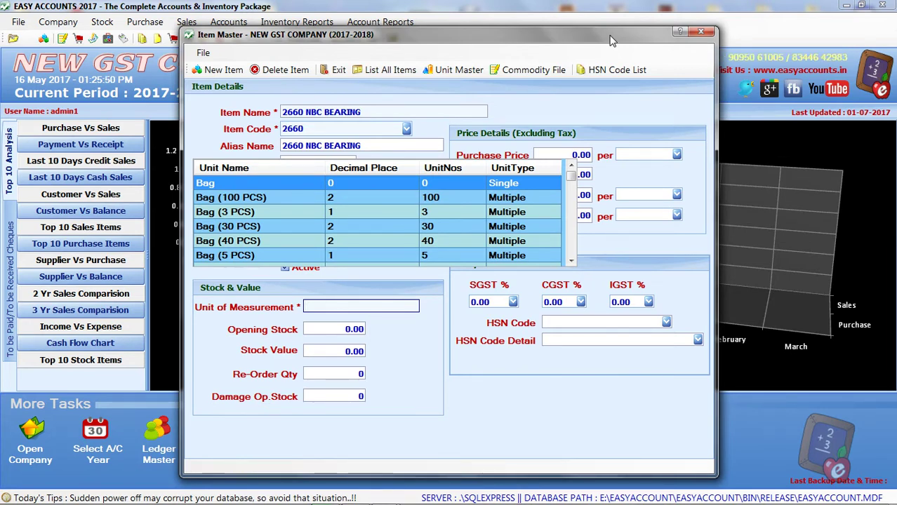
Step: Set the unit of measurement to Nos and keep the default opening stock, value, re-order and damage quantities
text(N)
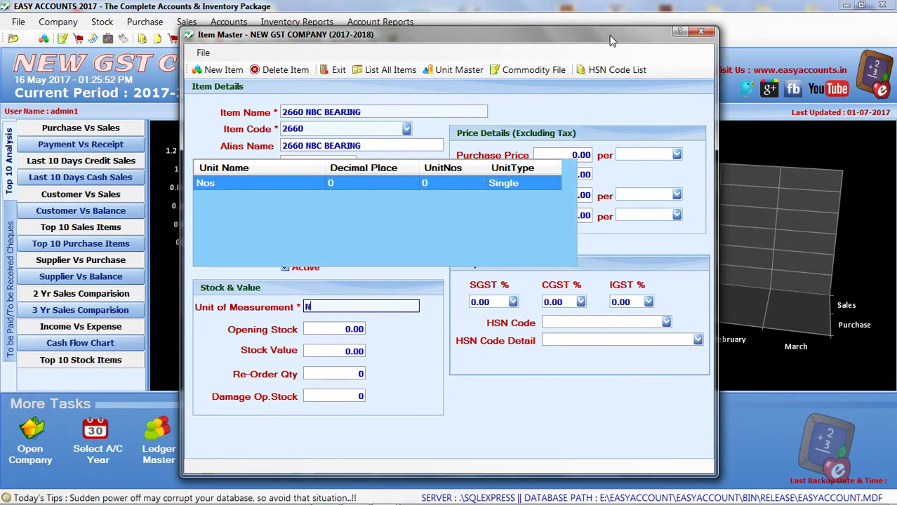
key(Return)
key(Return)
key(Return)
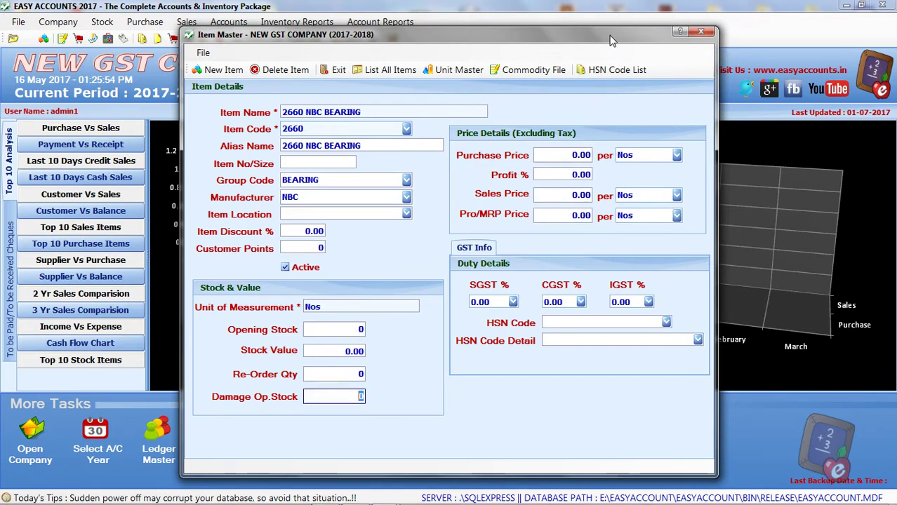
key(Return)
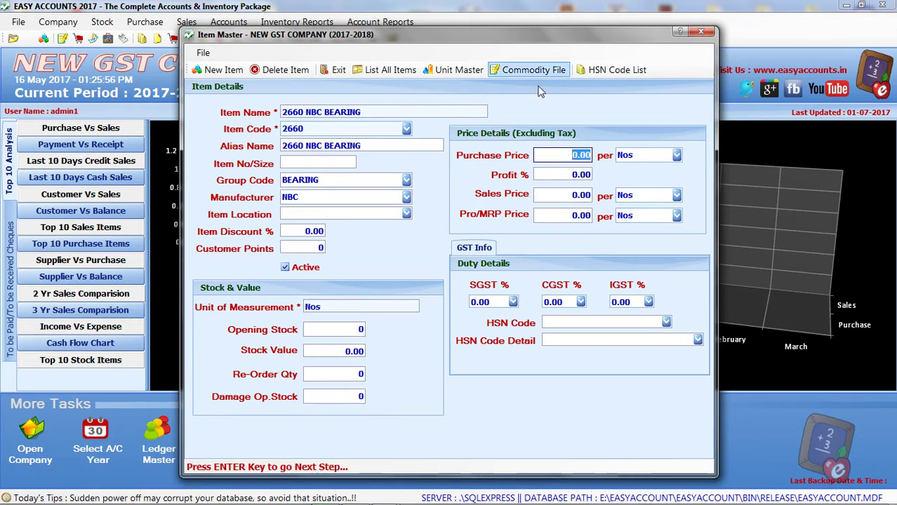
Step: Look up the bearing's purchase price in the Word list and enter 1253 as the item's purchase price
key(alt+Tab)
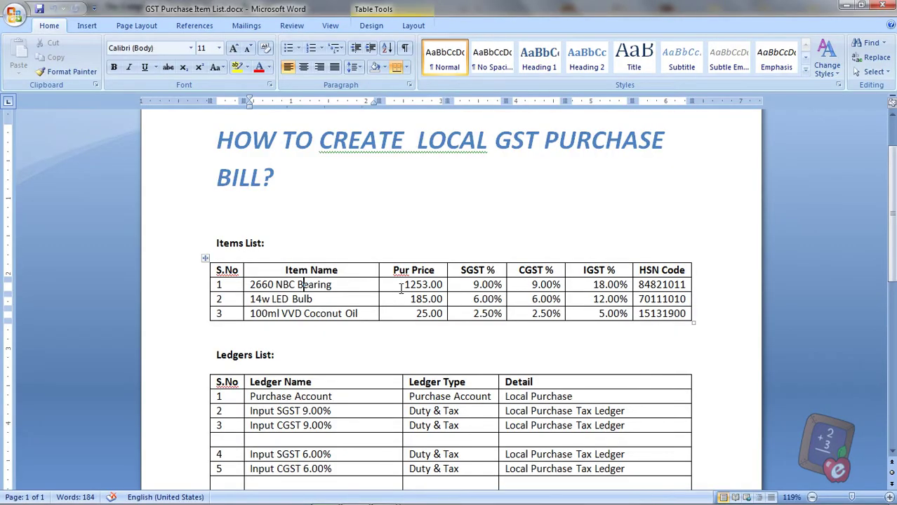
key(ctrl+c)
key(alt+Tab)
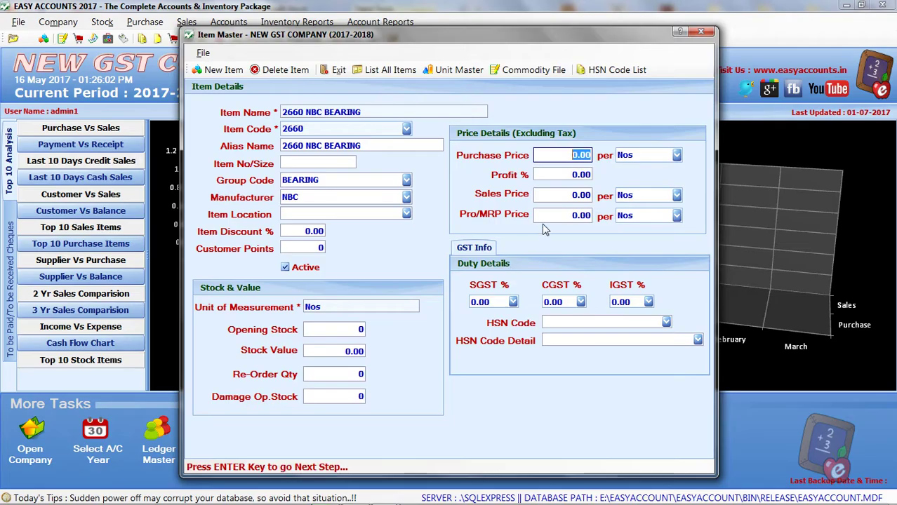
text(1253)
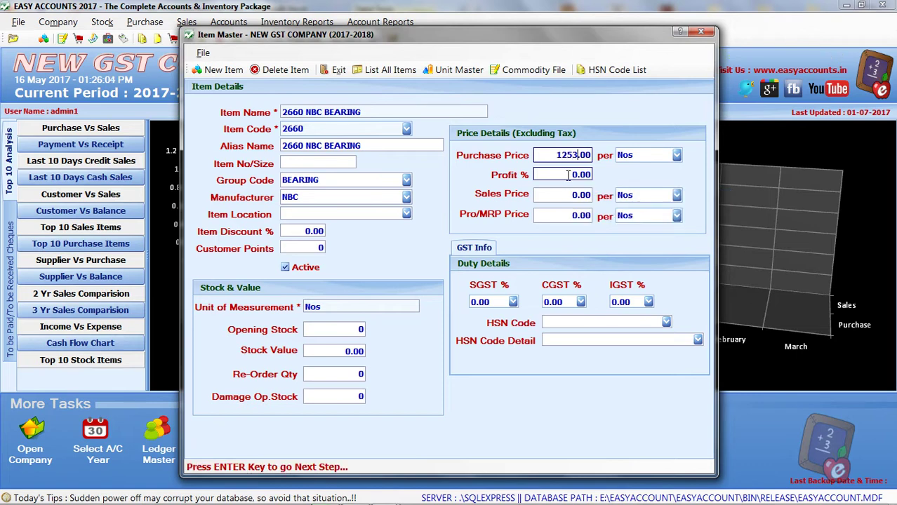
key(Return)
Step: Set the profit to 10%, accept the calculated sales price and go on to the GST duty details
text(1)
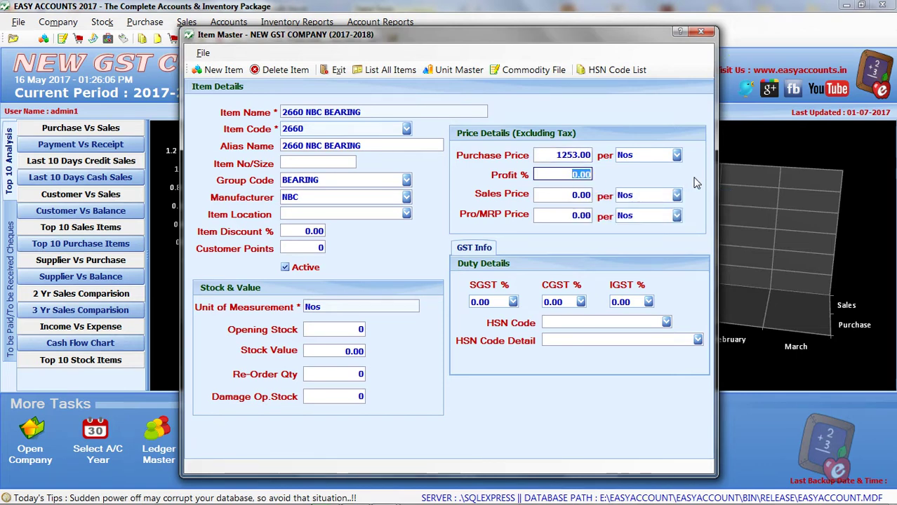
text(0)
key(Return)
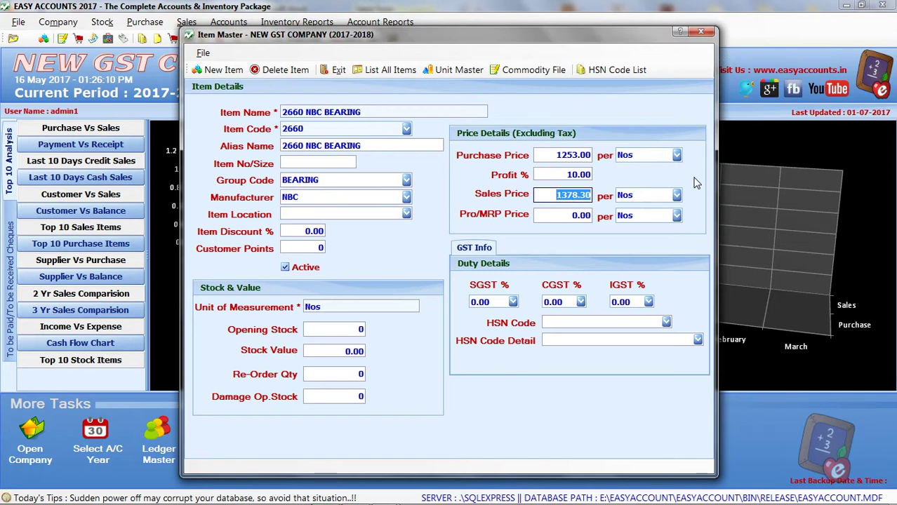
key(Return)
key(Return)
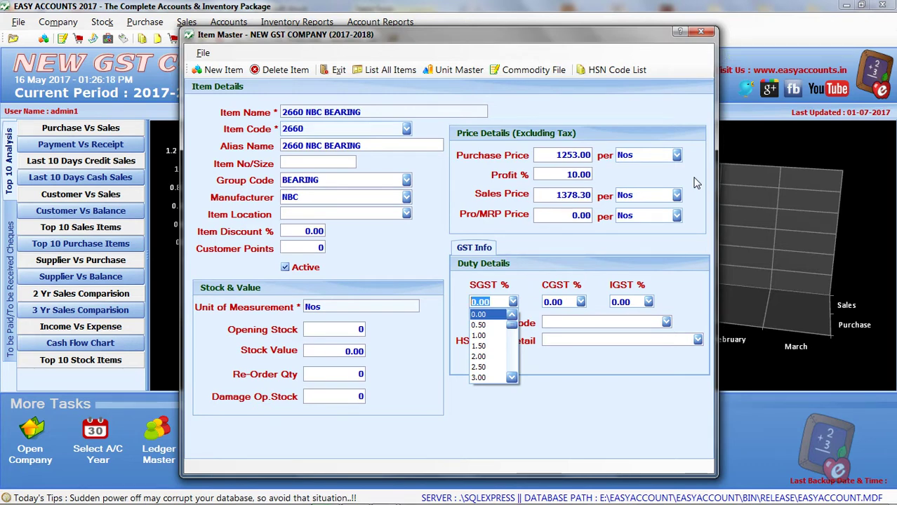
Step: Look up the bearing's GST rates in the Word list and set SGST to 9%, CGST to 9% and IGST to 18%
key(alt+Tab)
key(alt+Tab)
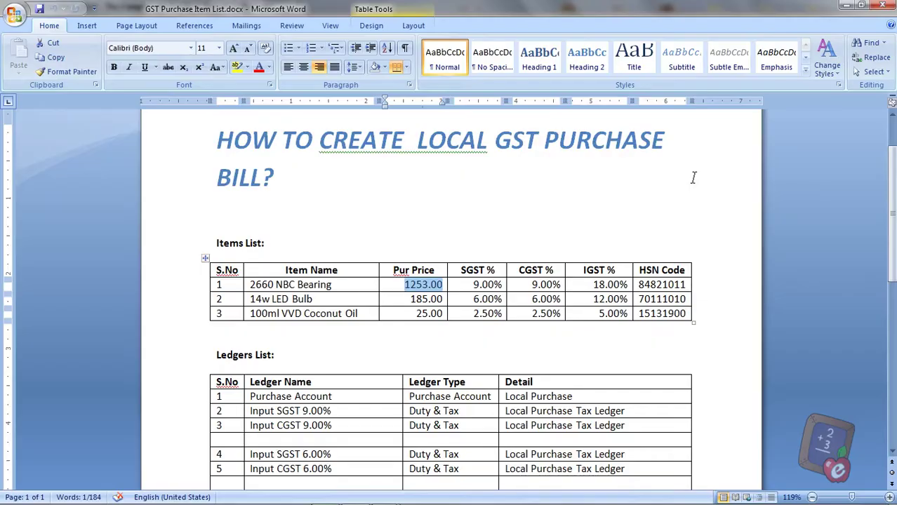
drag(470, 284, 609, 284)
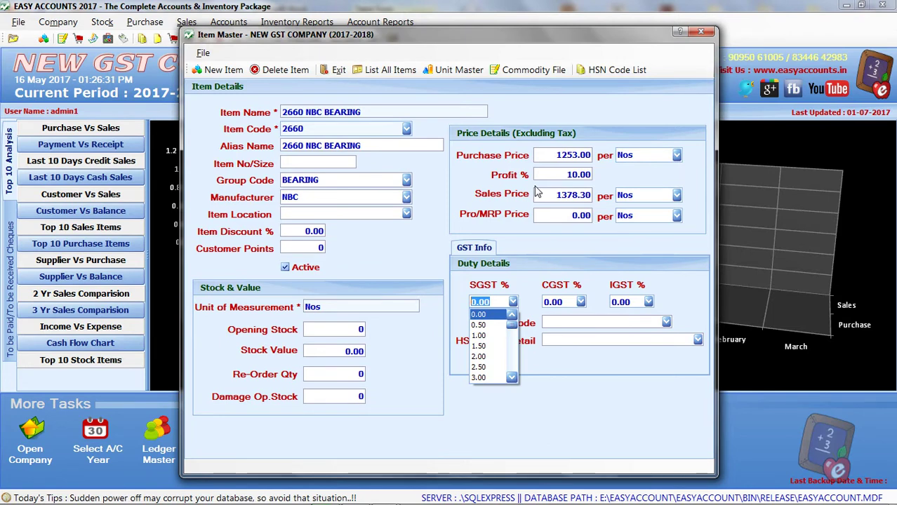
text(9)
key(Return)
text(9)
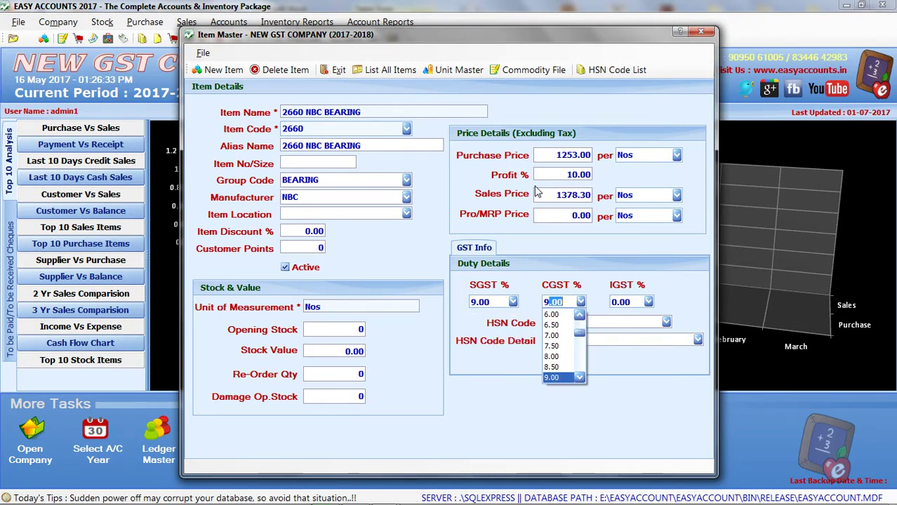
key(Return)
text(18)
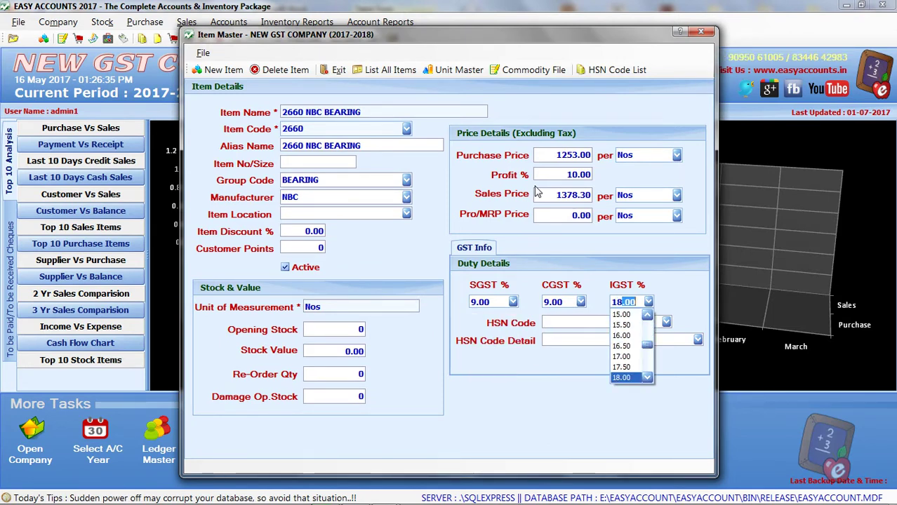
key(Return)
Step: Look up the bearing's HSN code in the Word list and enter 84821011 as the item's HSN code
text(3)
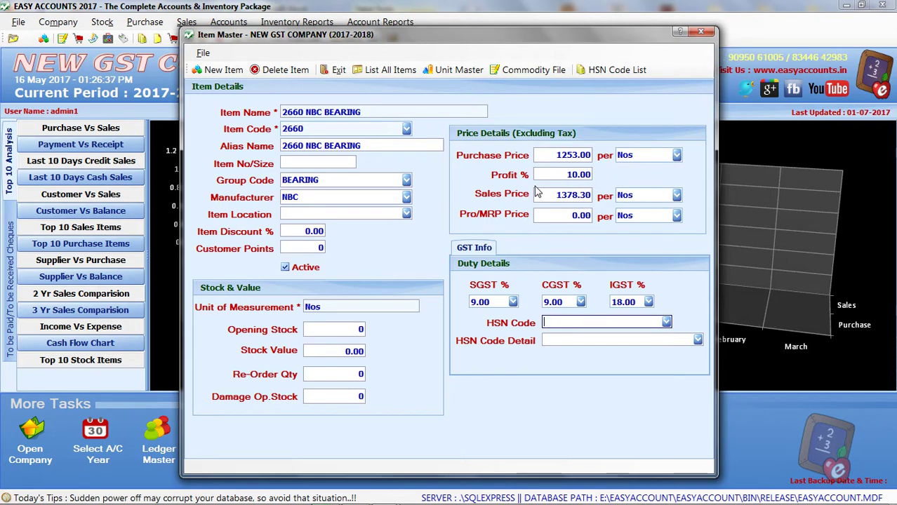
key(alt+Tab)
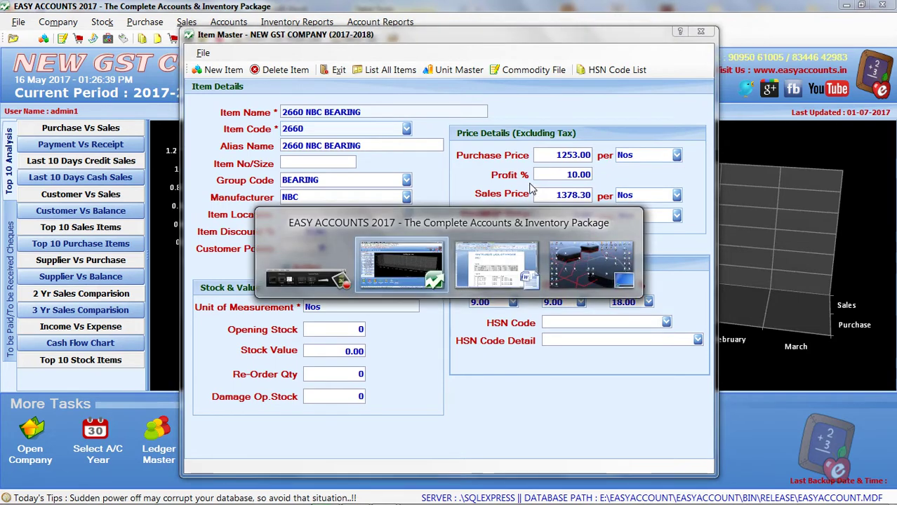
key(alt+Tab)
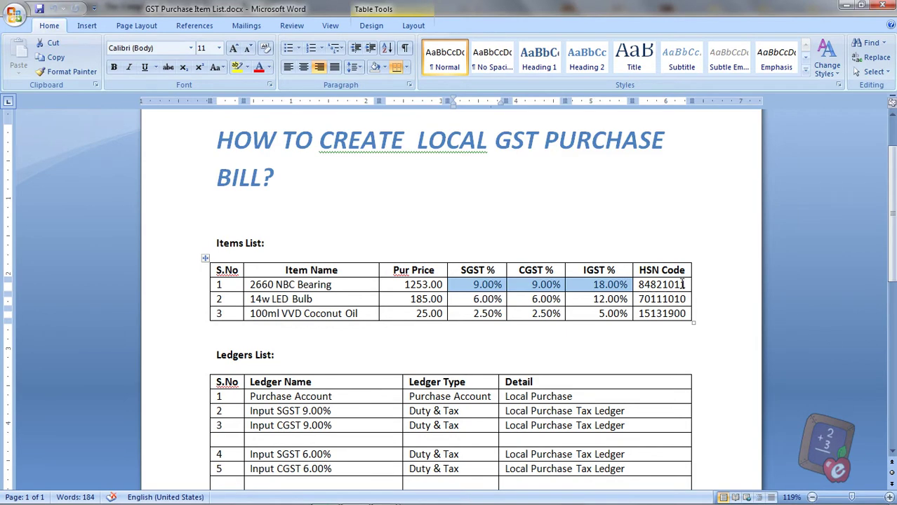
key(alt+Tab)
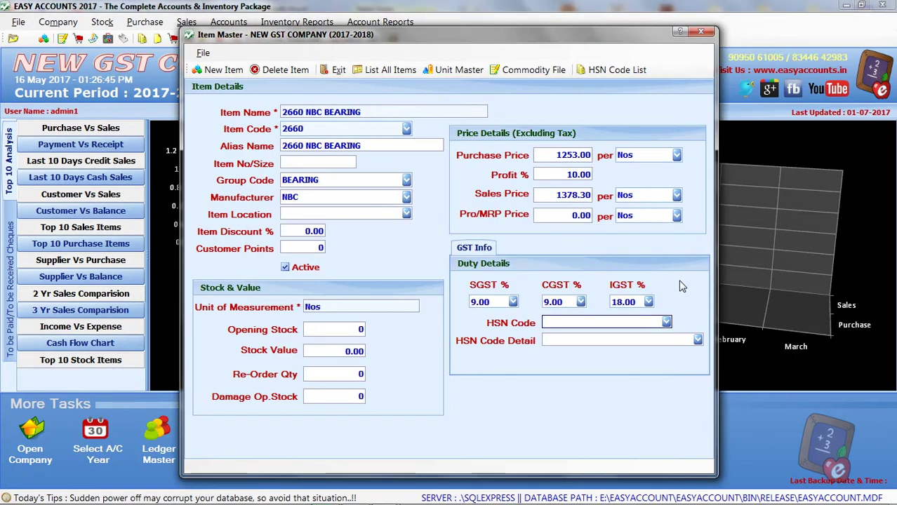
text(21011)
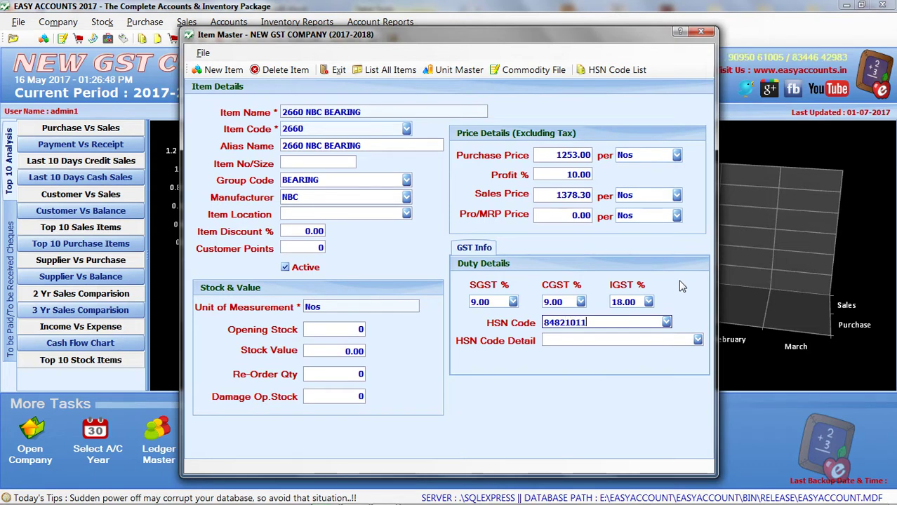
Step: Leave the HSN code detail blank and save the 2660 NBC BEARING item
key(Tab)
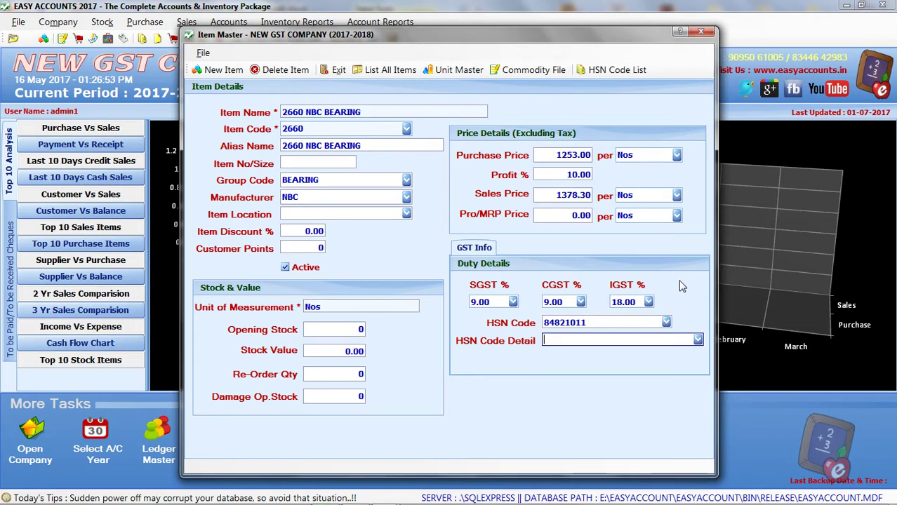
key(Return)
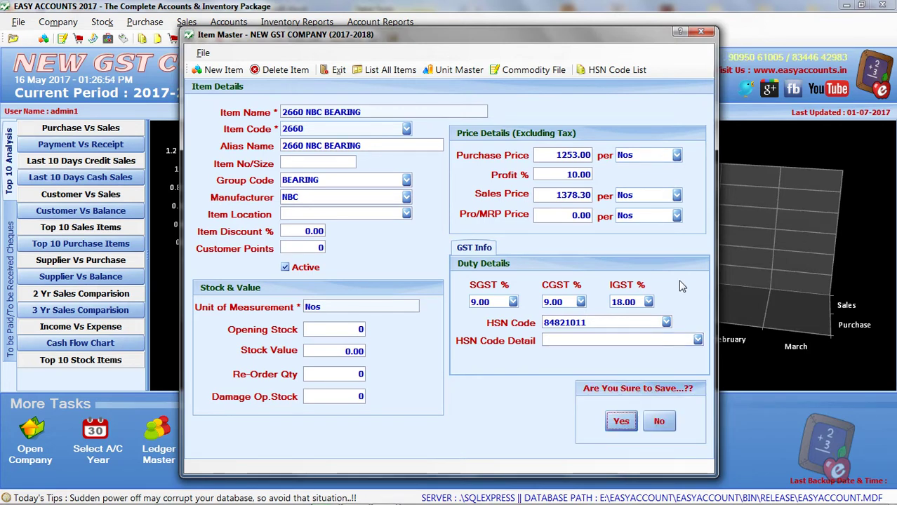
key(Return)
key(Return)
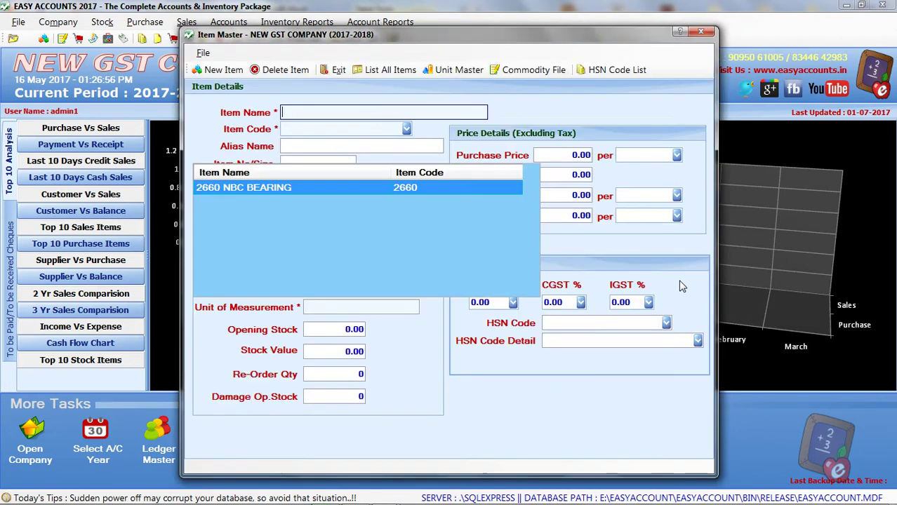
Step: Look up the second item in the Word list and enter 14W LED BULB as the new item's name
key(alt+Tab)
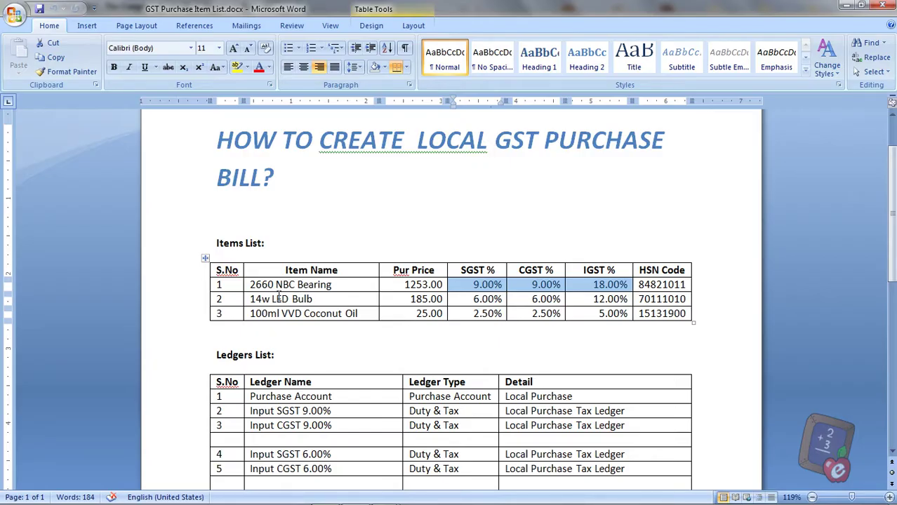
click(344, 303)
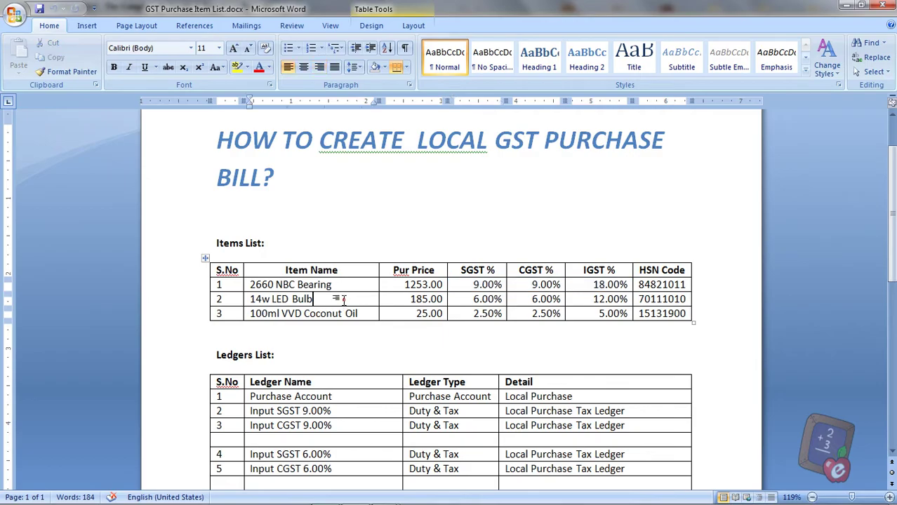
key(alt+Tab)
text(14)
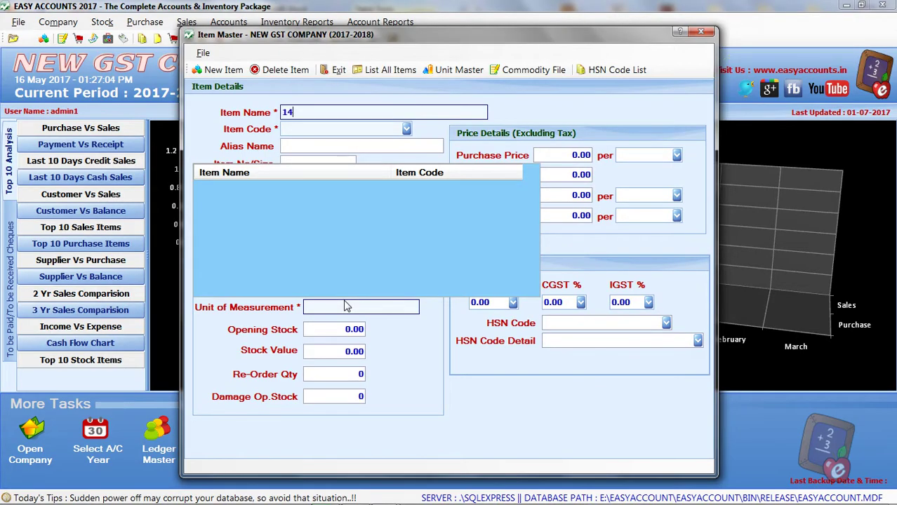
text(W LED BULB)
key(Return)
Step: Set the item code and the group code to BULB, keeping the default alias and leaving the item size blank
text(BUL)
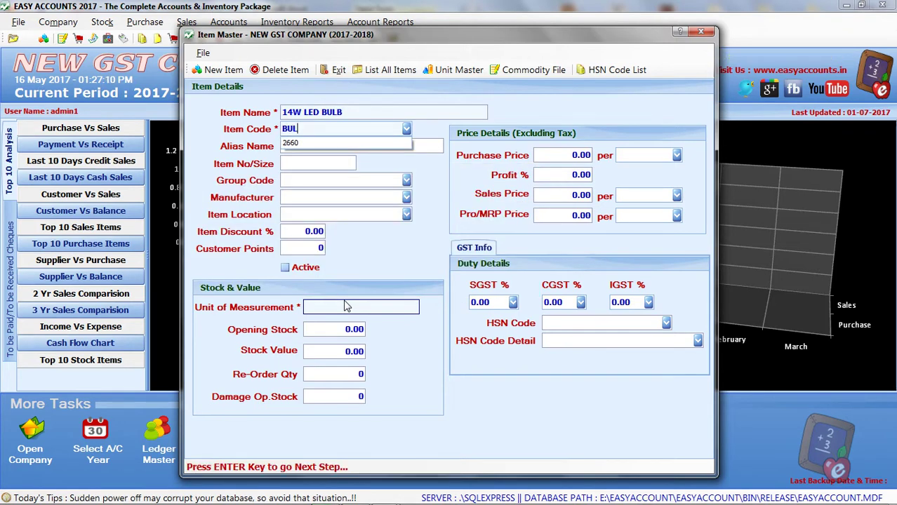
text(B)
key(Return)
key(Return)
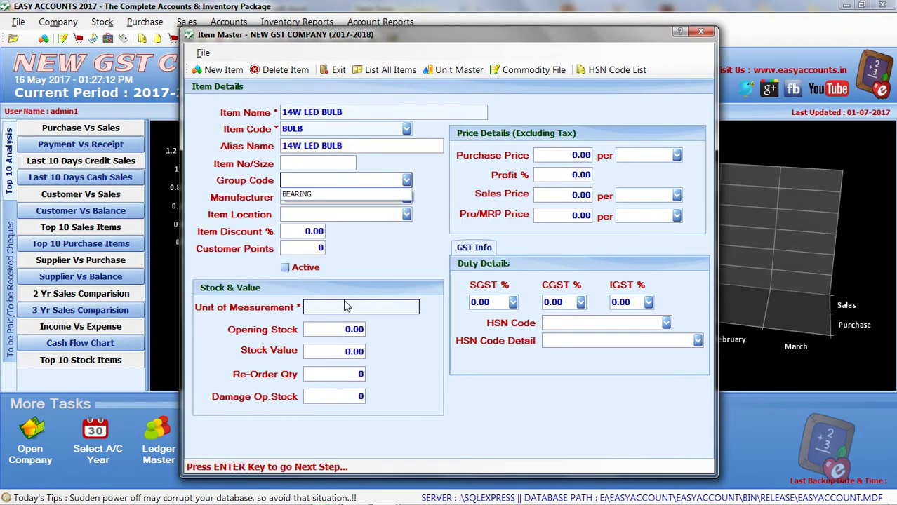
text(B)
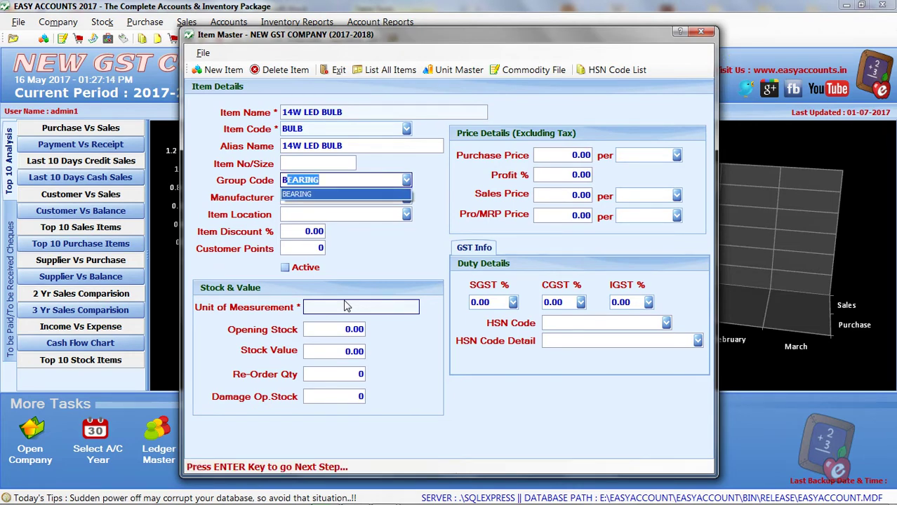
text(ULB)
key(Return)
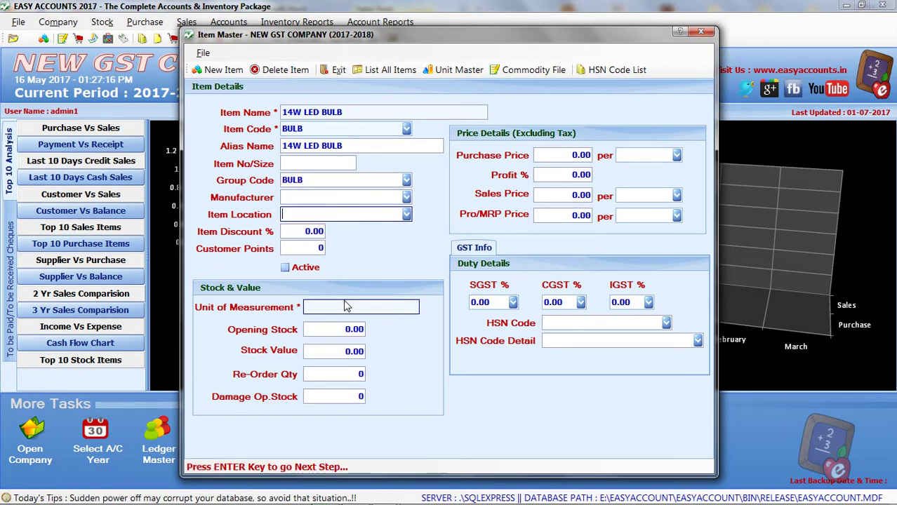
Step: Keep the bulb's default location, discount and customer points, and mark the item as active
key(Return)
key(Return)
key(Return)
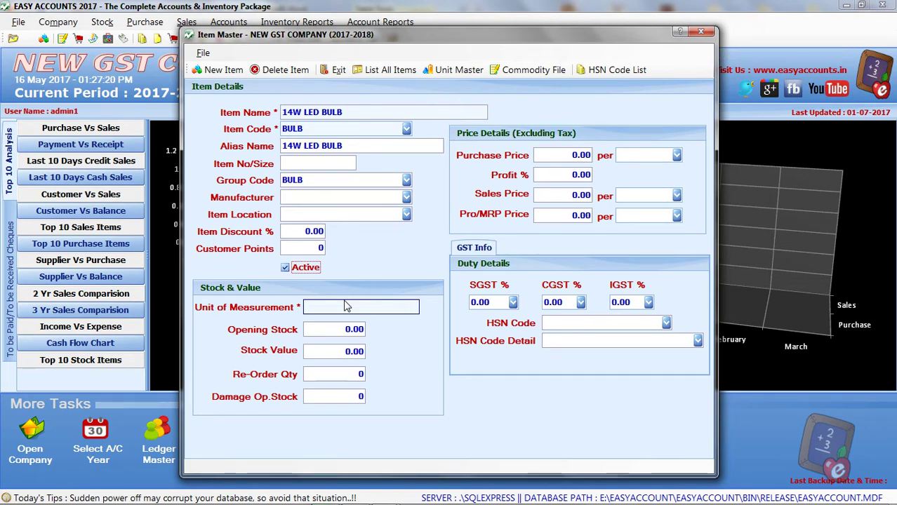
key(Return)
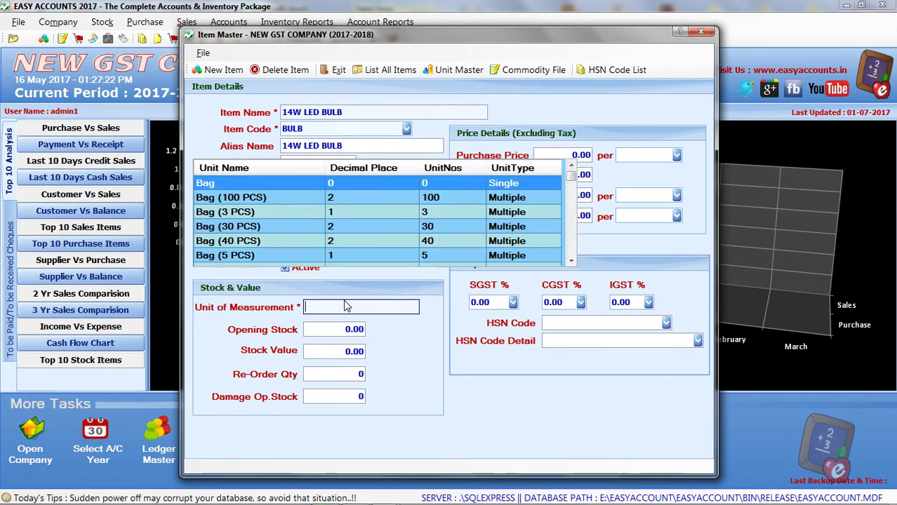
Step: Set the bulb's unit of measurement to Nos and keep the default stock quantities and value
text(N)
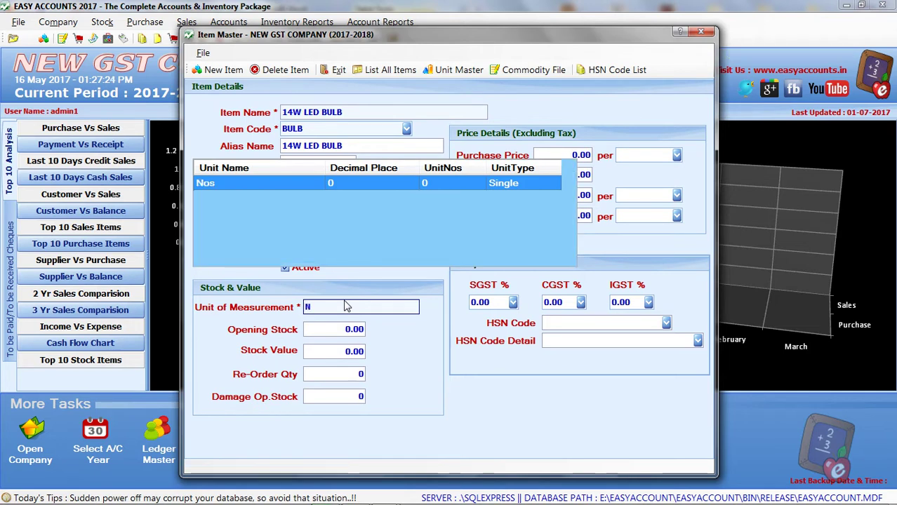
key(Return)
key(Return)
key(Return)
key(Return)
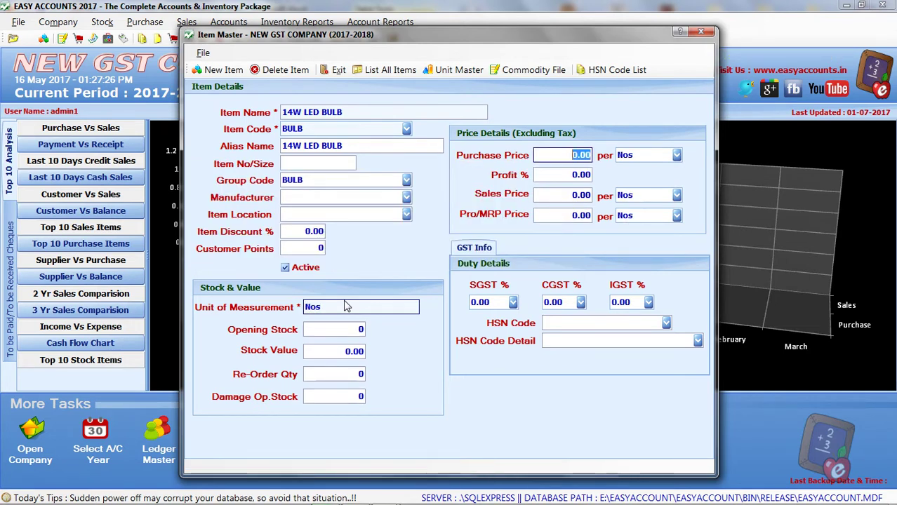
Step: Look up the LED bulb's purchase price in the Word list and enter 185 as the item's purchase price
key(alt+Tab)
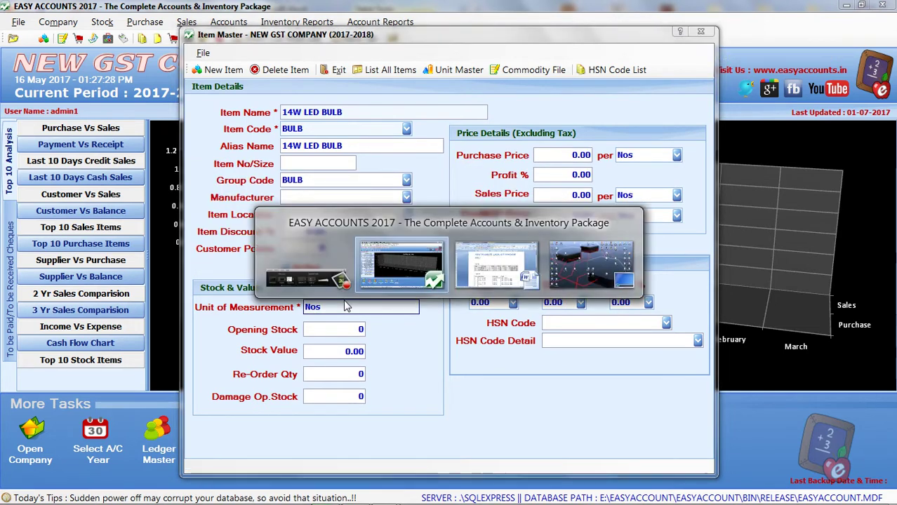
key(alt+Tab)
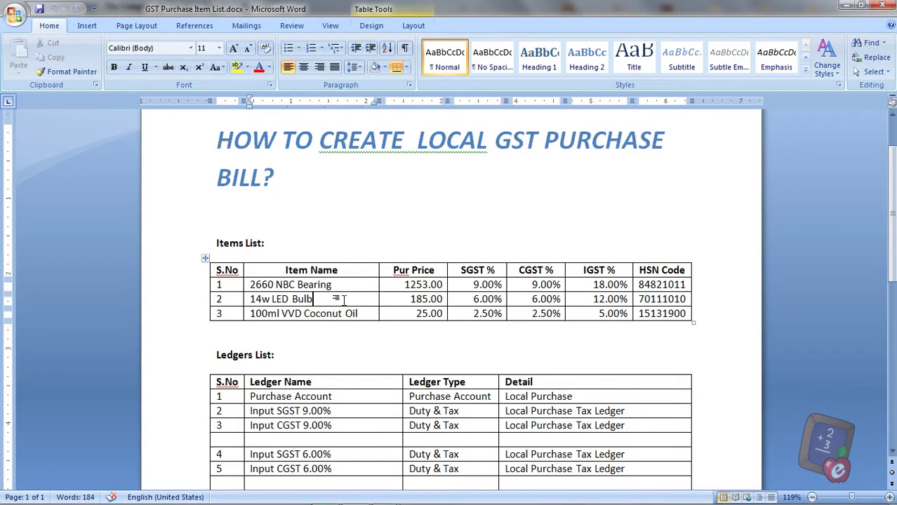
key(alt+Tab)
key(Tab)
key(Tab)
key(Tab)
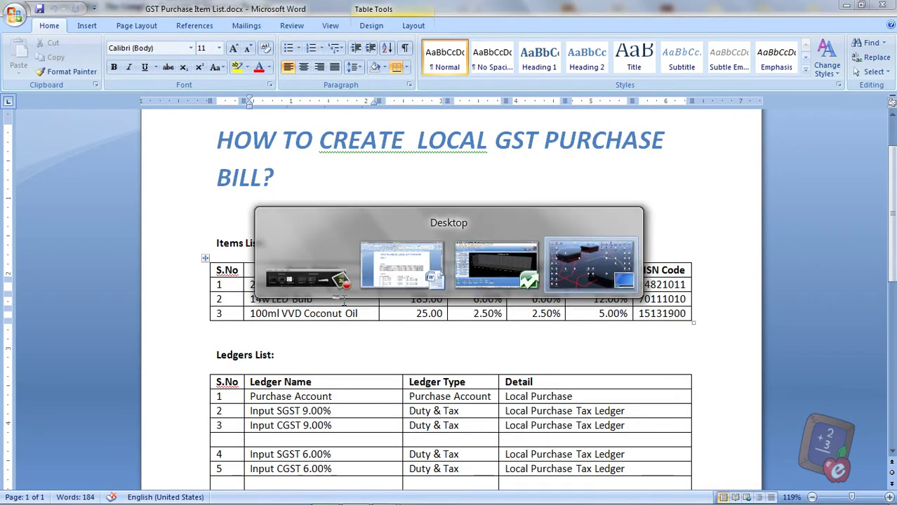
key(Tab)
key(Tab)
key(alt+Tab)
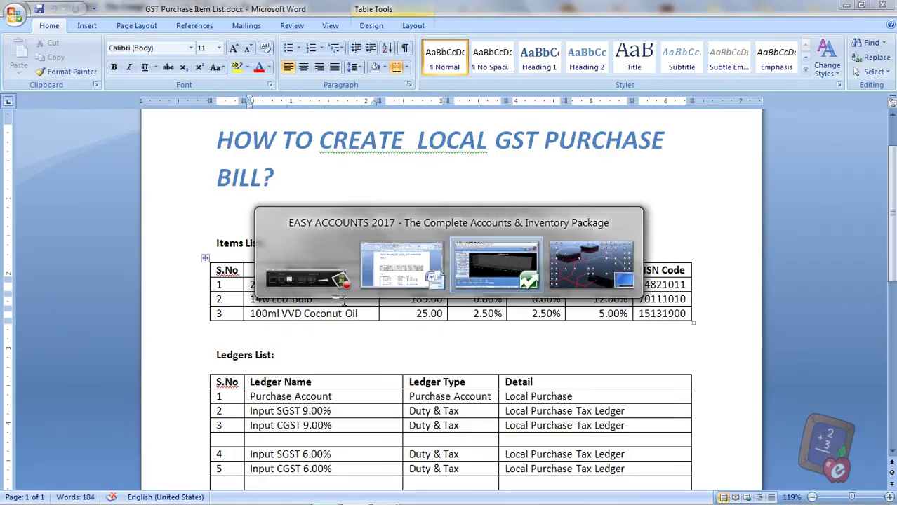
text(18)
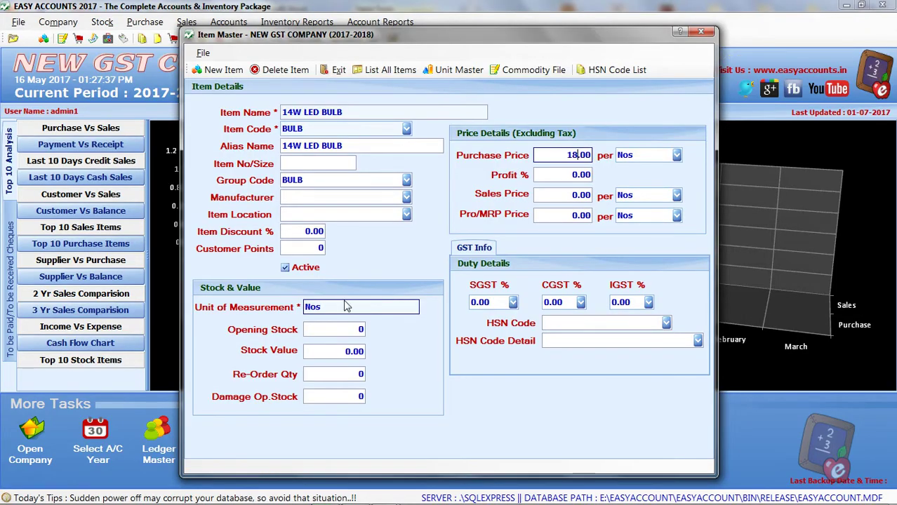
text(5)
key(Return)
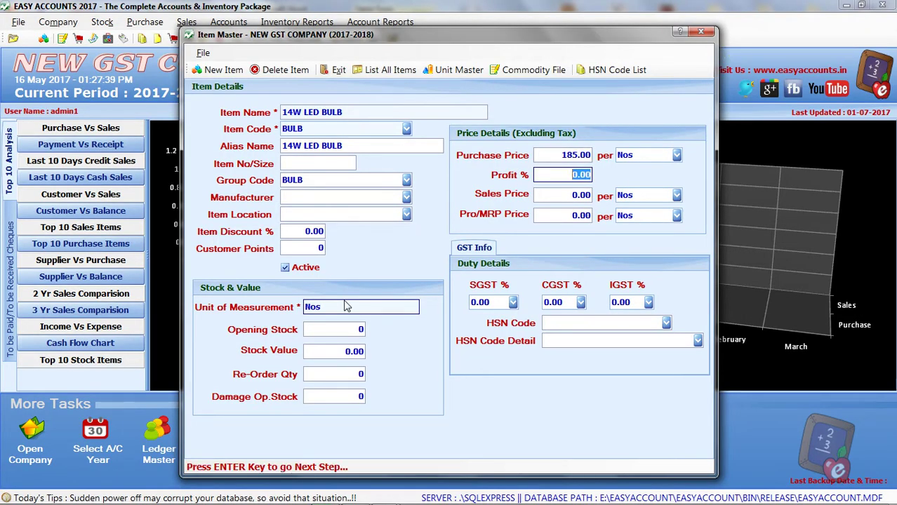
Step: Set the bulb's profit to 10% and accept the calculated sales price and default MRP price
text(10)
key(Return)
key(Return)
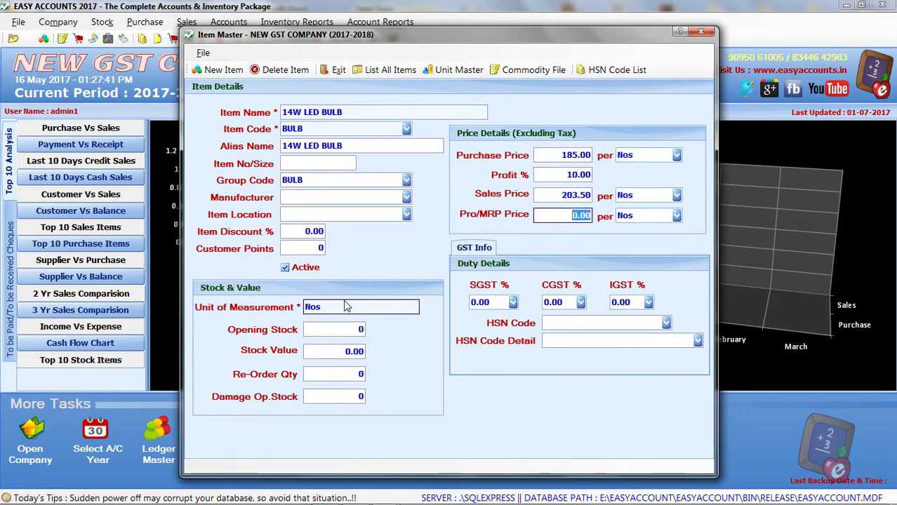
key(Return)
Step: Look up the LED bulb's GST rates in the Word list and set SGST to 6%, CGST to 6% and IGST to 12%
key(alt+Tab)
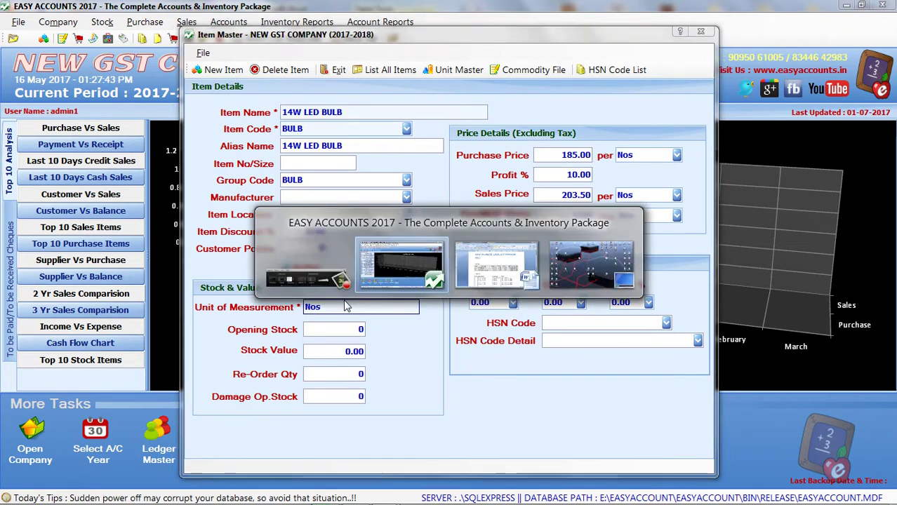
key(alt+Tab)
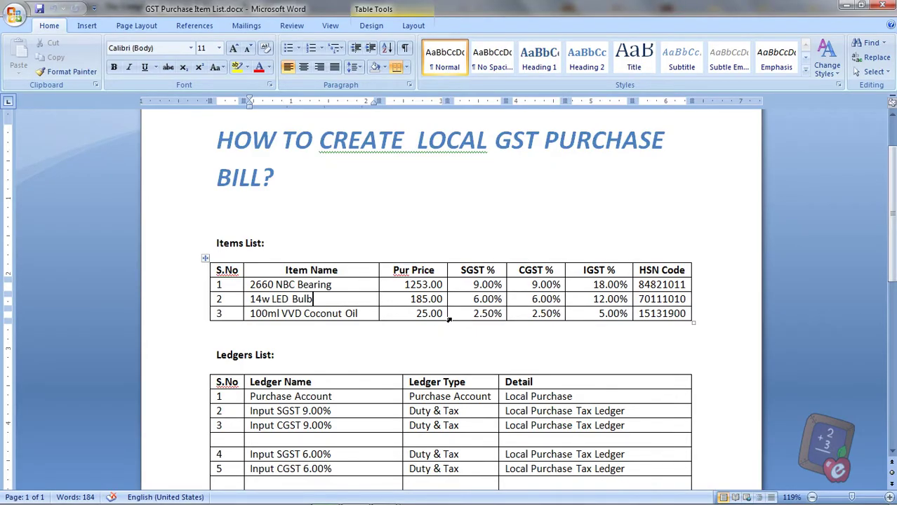
drag(487, 300, 632, 298)
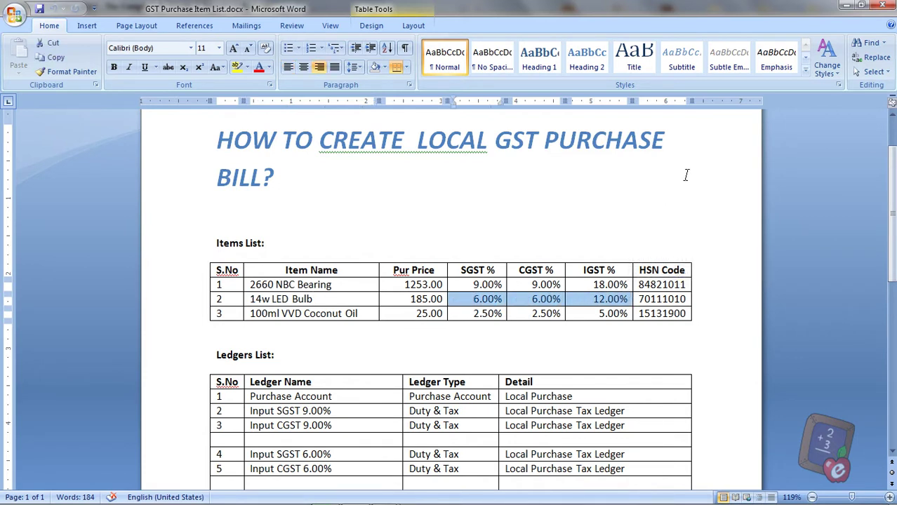
key(alt+Tab)
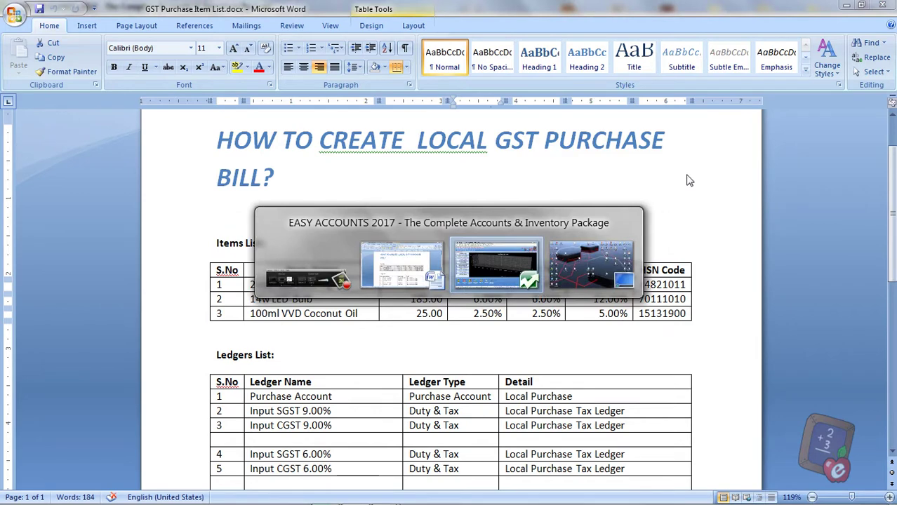
key(Tab)
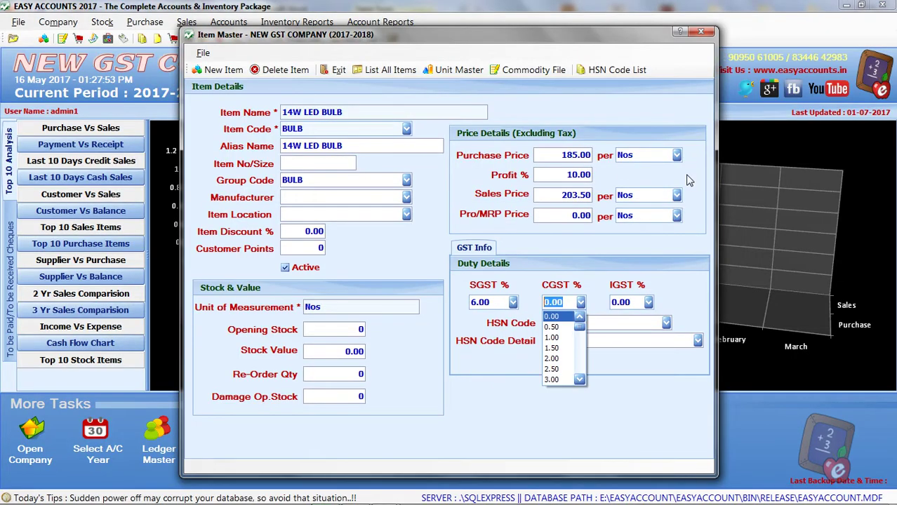
text(6)
key(Tab)
text(1)
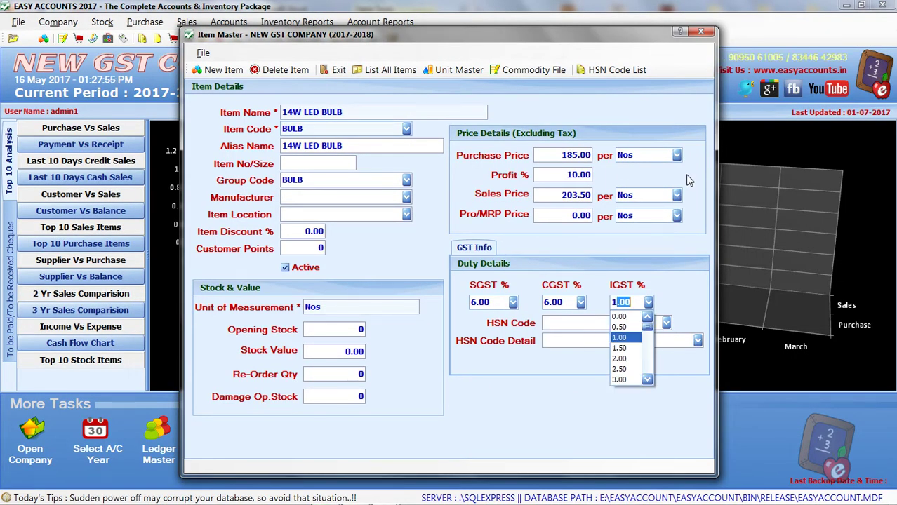
text(2)
key(Tab)
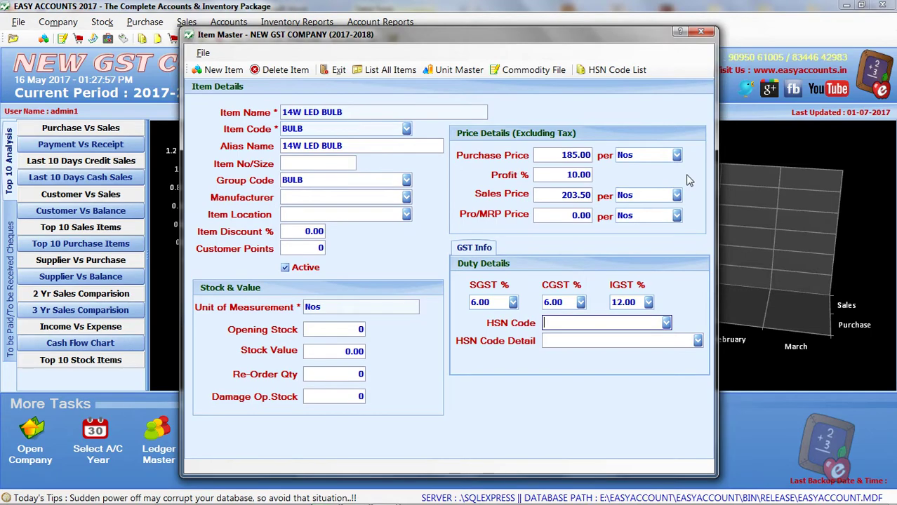
Step: Look up the LED bulb's HSN code in the Word list and enter 70111010 as the item's HSN code
key(alt+Tab)
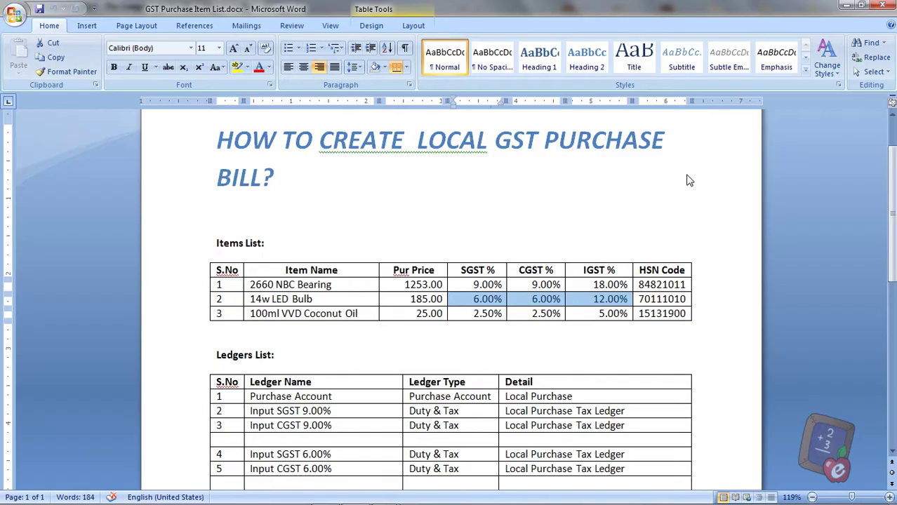
click(687, 299)
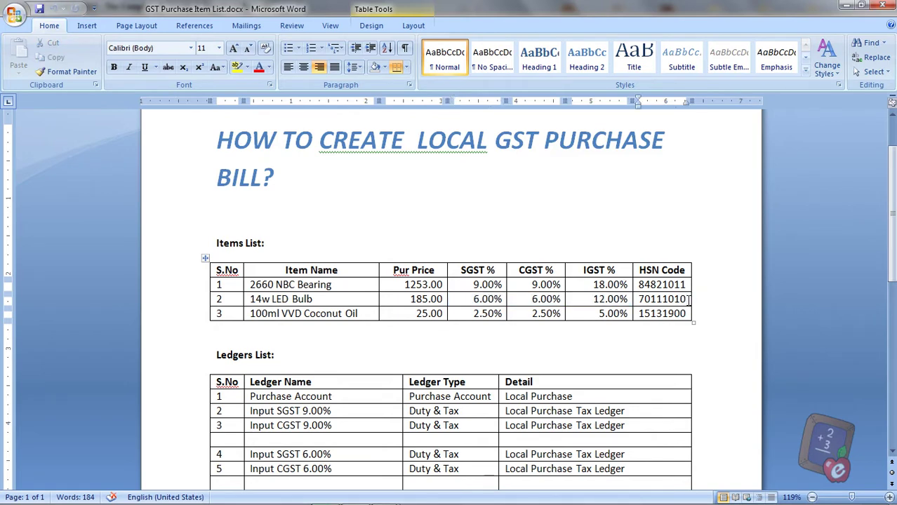
key(alt+Tab)
text(7)
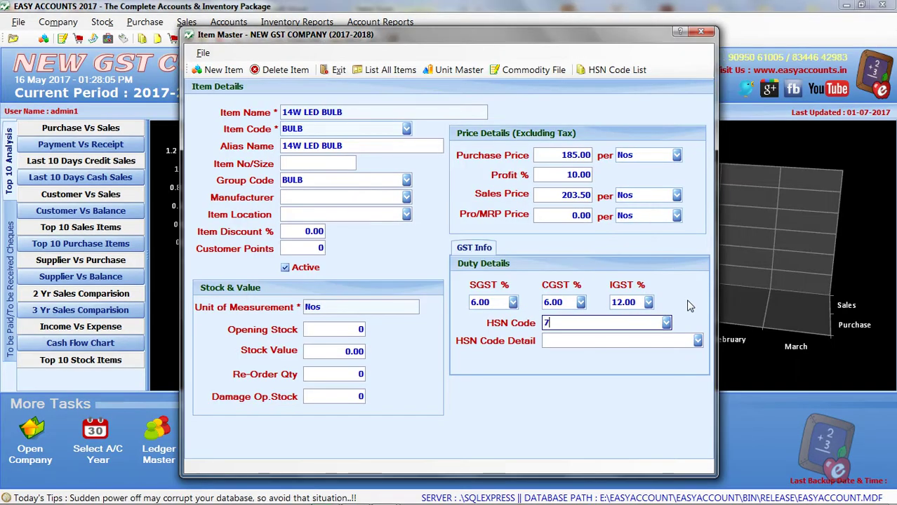
text(011101)
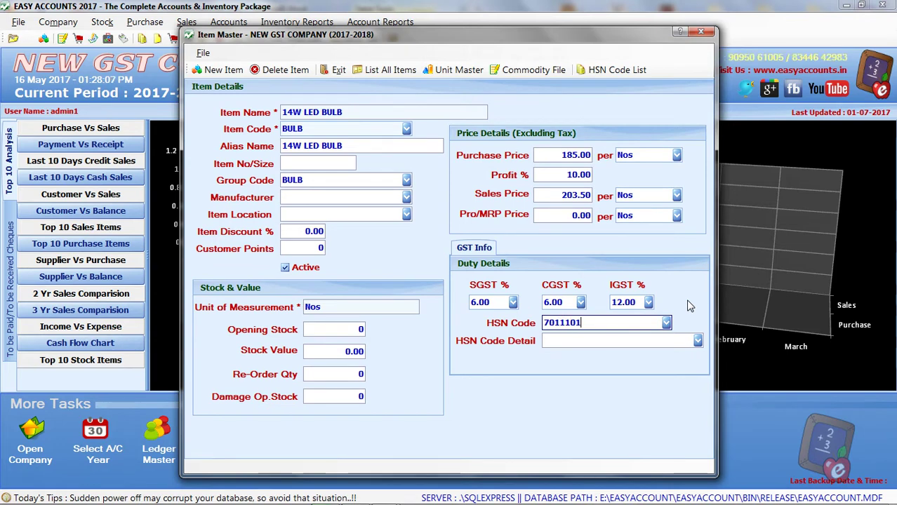
text(0)
key(Return)
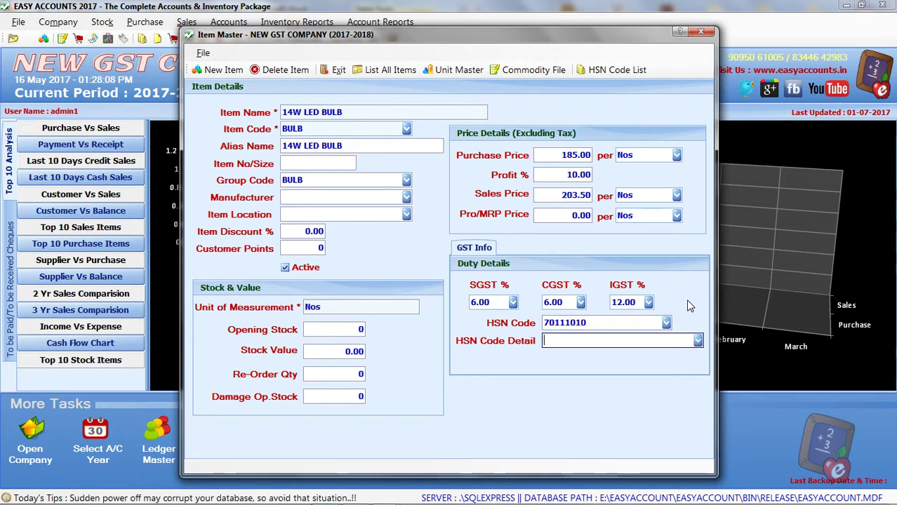
Step: Leave the HSN code detail blank and save the LED bulb as a new item
key(Return)
key(Return)
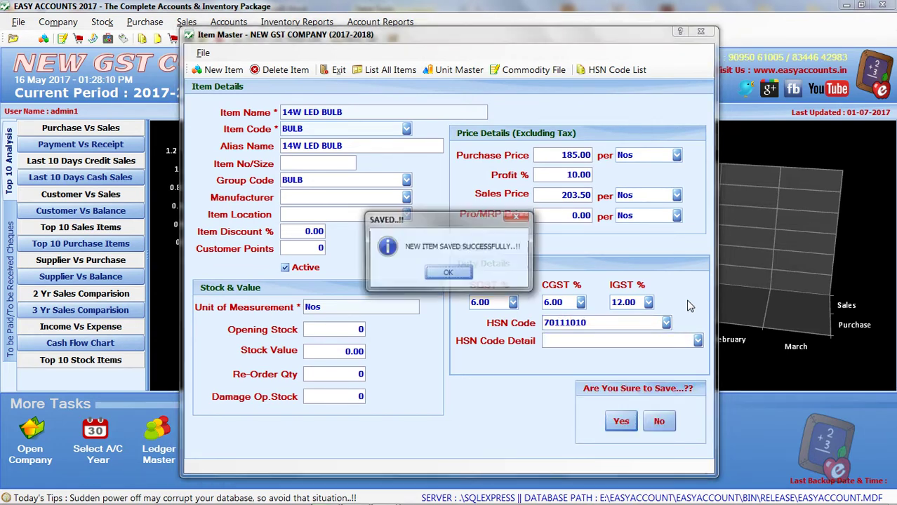
key(Return)
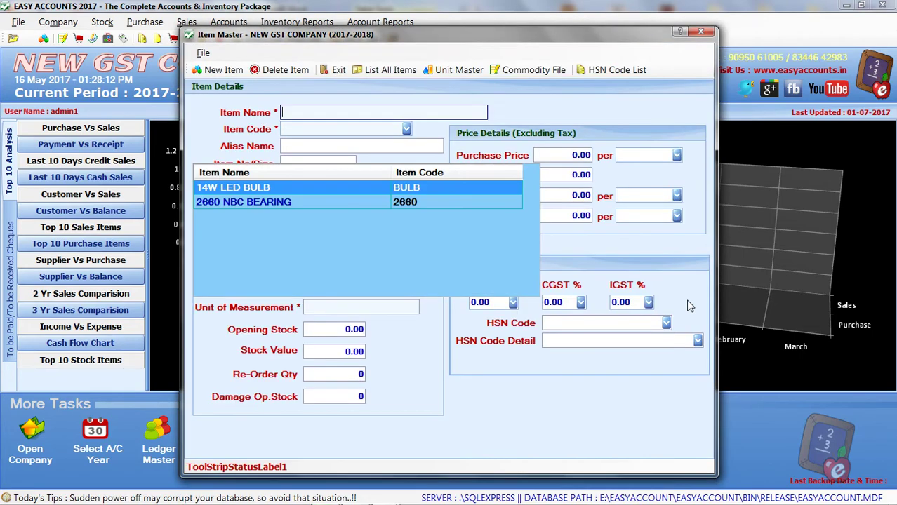
Step: Look up the third item in the Word list and name the new item 100ML VVD COCONUT OIL
key(alt+Tab)
key(alt+Tab)
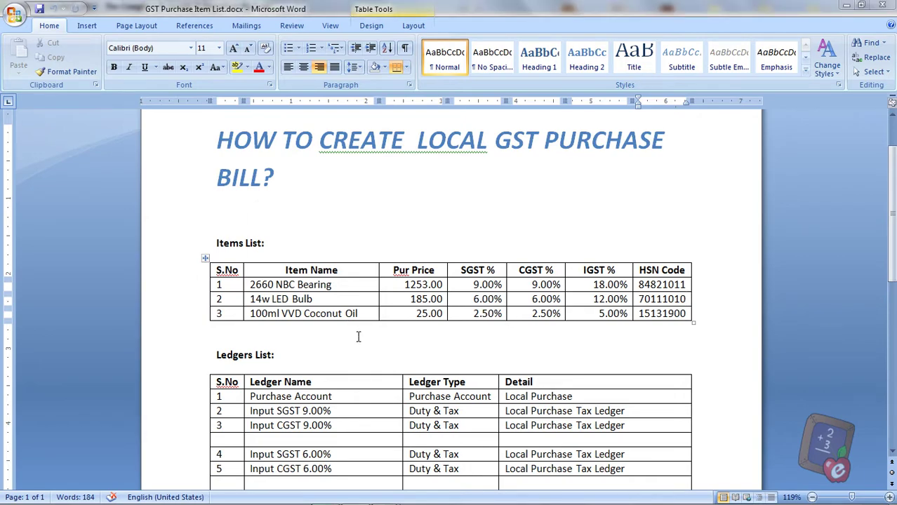
key(alt+Tab)
text(100)
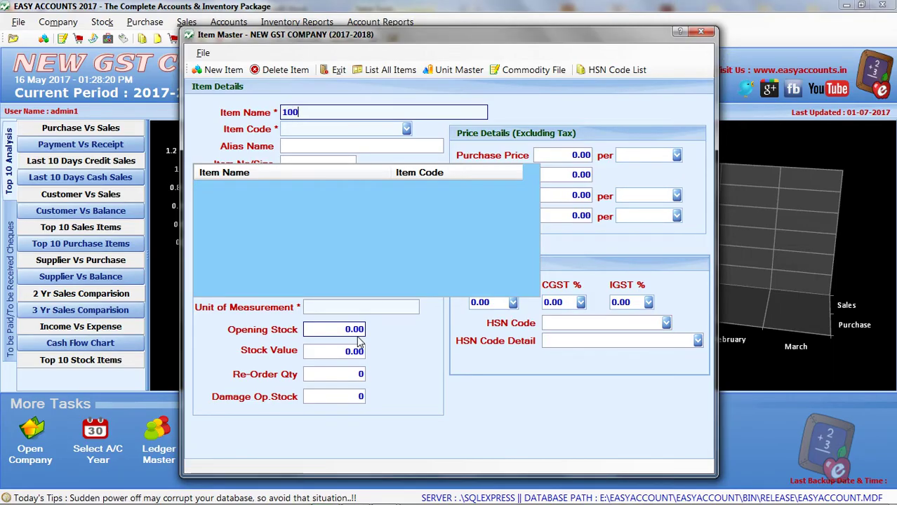
text(ML VVD)
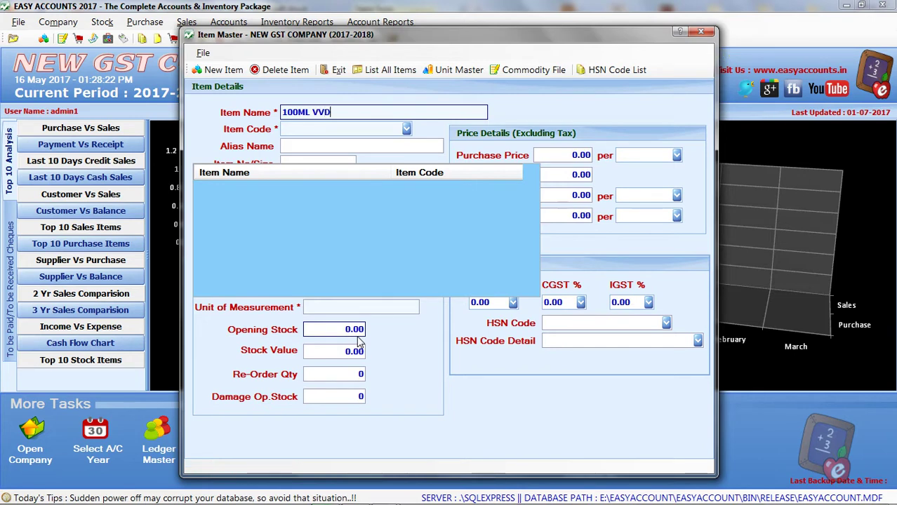
text( COCONUT OIL)
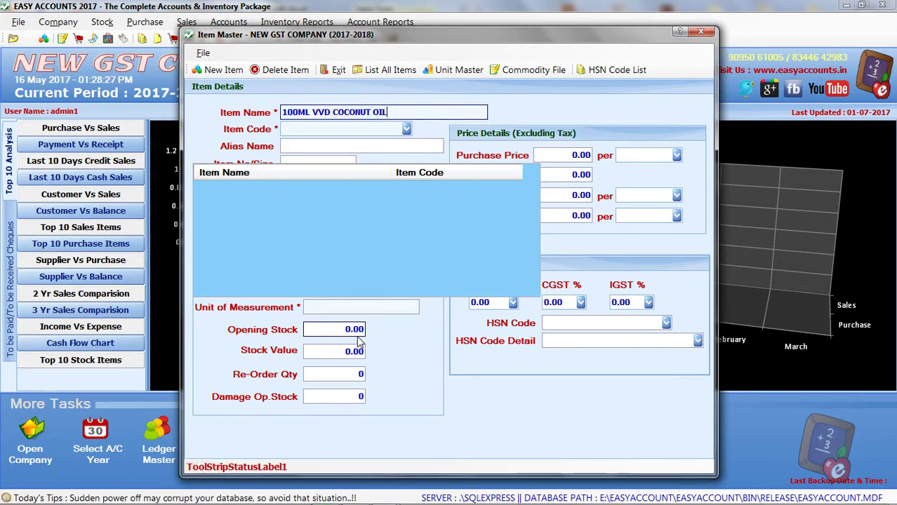
key(Return)
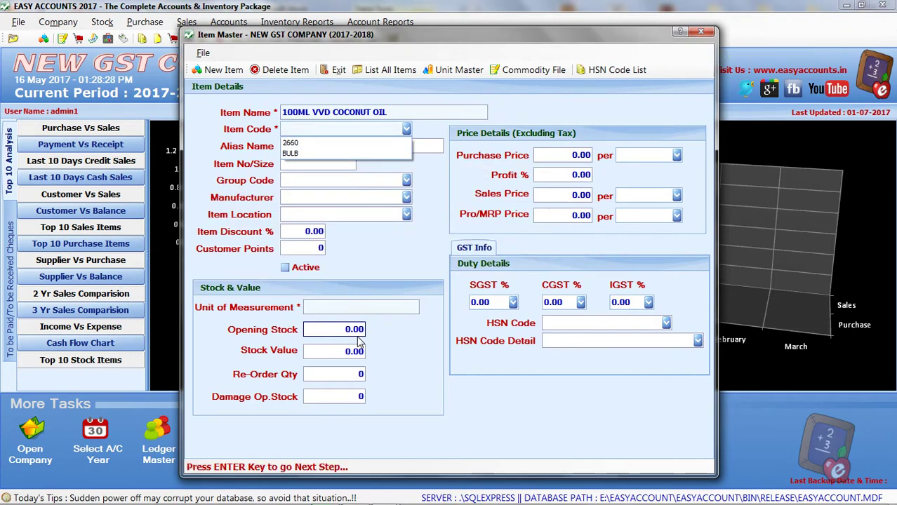
Step: Set the coconut oil's item code and group code to OIL and its manufacturer to VVD, keeping the default alias
text(OIL)
key(Return)
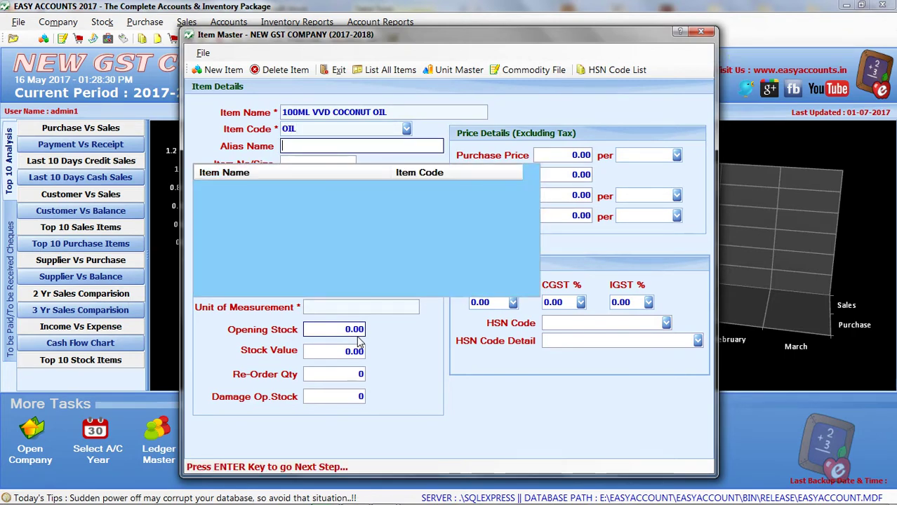
text(OIL)
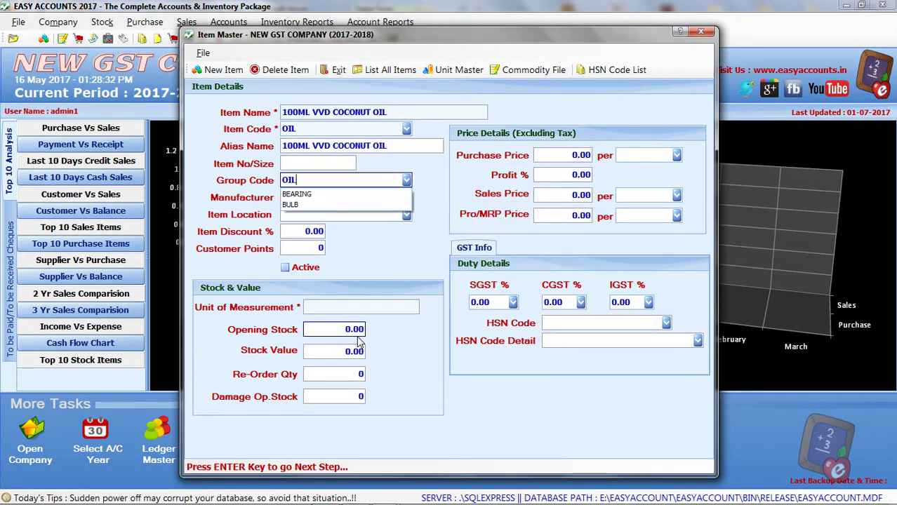
key(Return)
text(VVD)
key(Return)
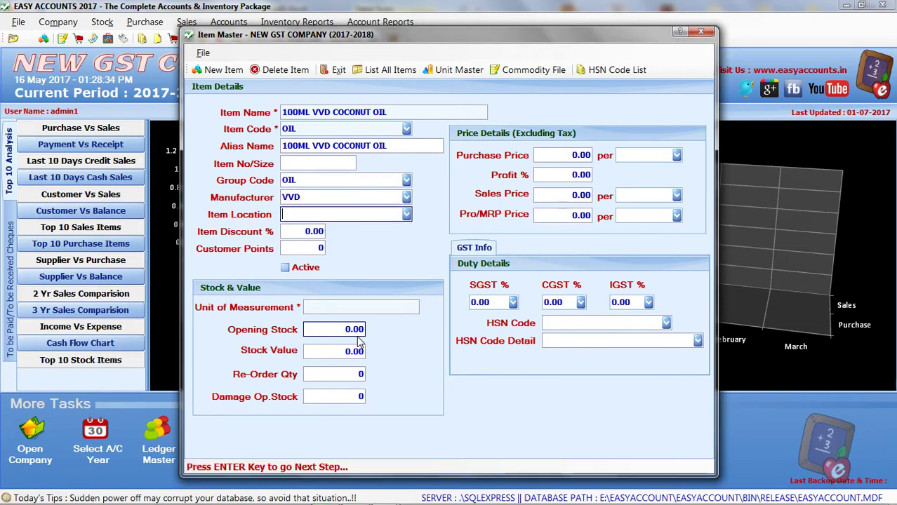
Step: Keep the coconut oil's default location, discount and customer points, and mark the item as active
key(Return)
key(Return)
key(Return)
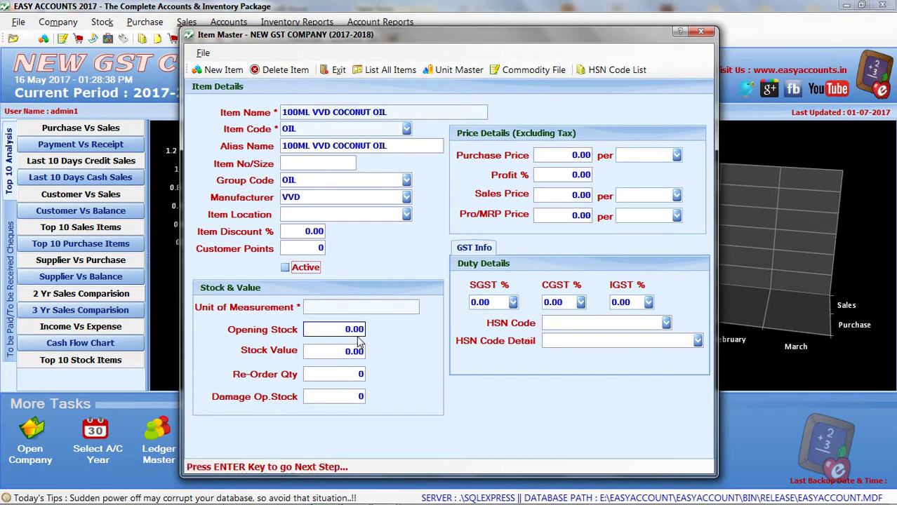
key(space)
key(Return)
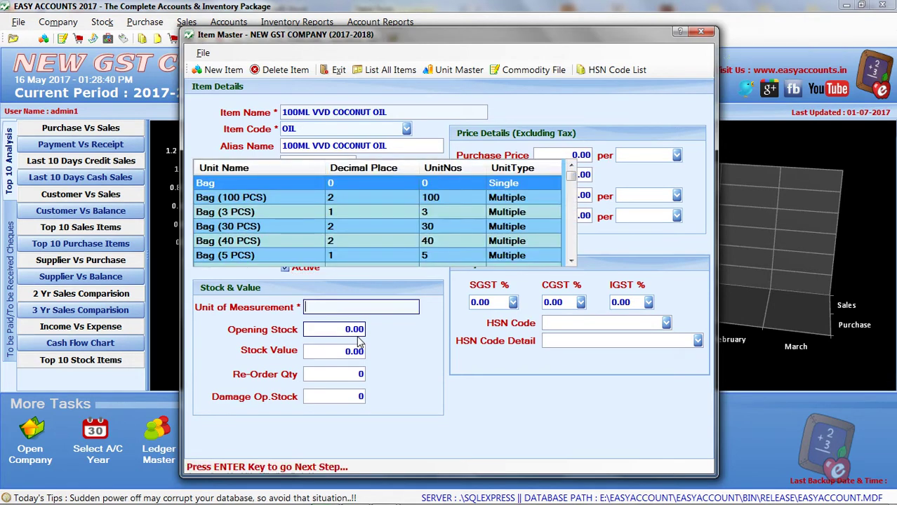
Step: Set the coconut oil's unit of measurement to Nos and keep the default stock quantities and value
text(n)
key(Return)
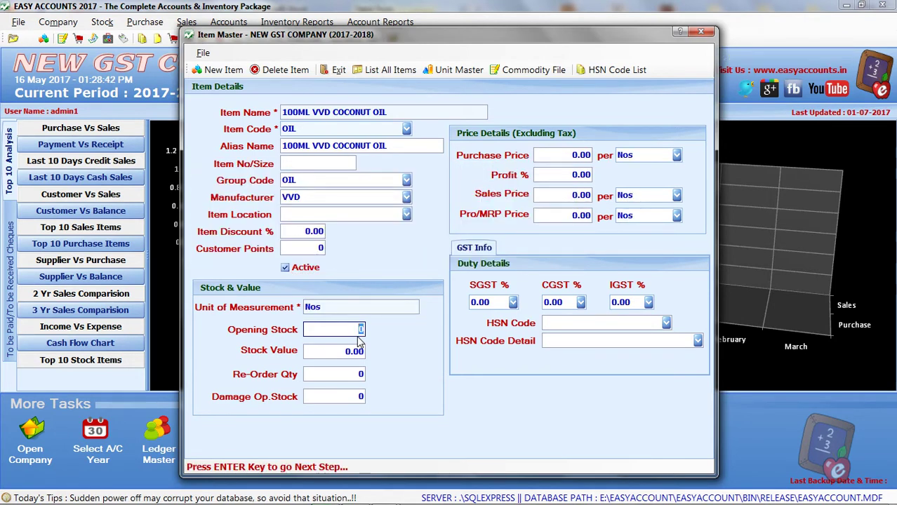
key(Return)
key(Return)
key(Return)
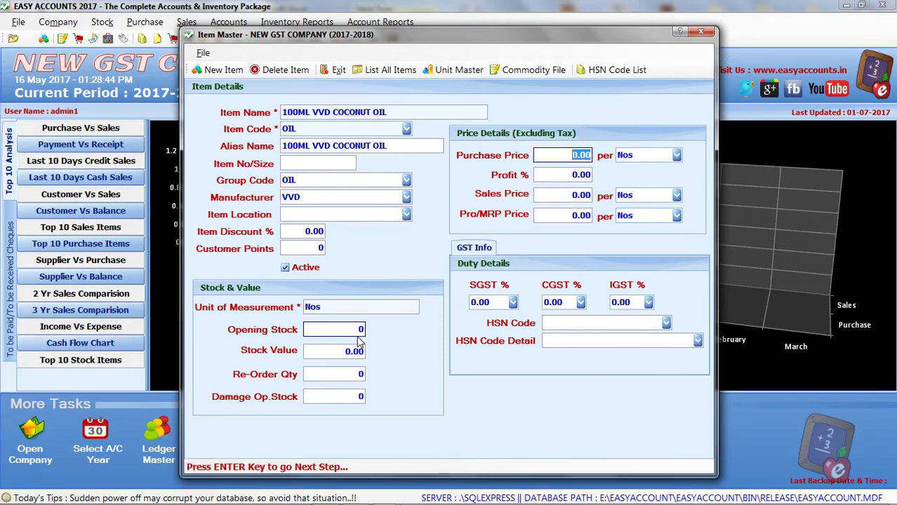
Step: Look up the coconut oil's purchase price in the Word list and enter 25 as the item's purchase price
key(alt+Tab)
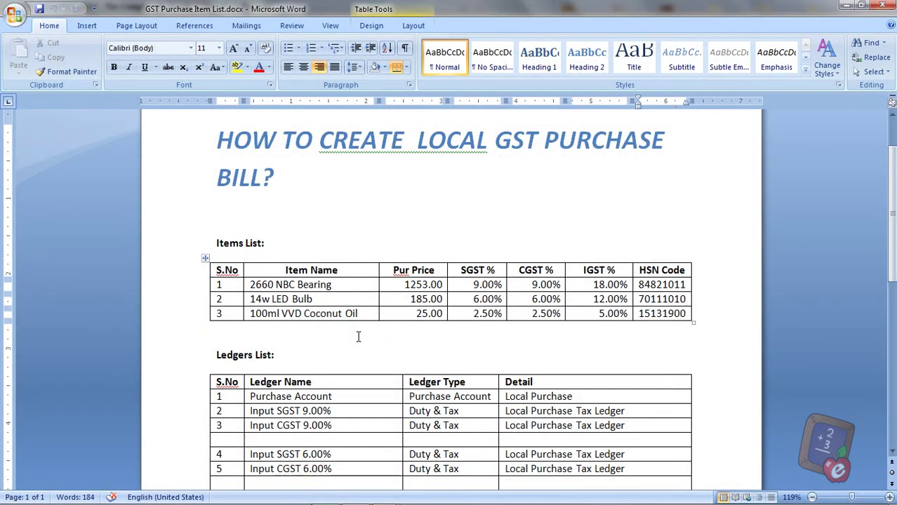
key(alt+Tab)
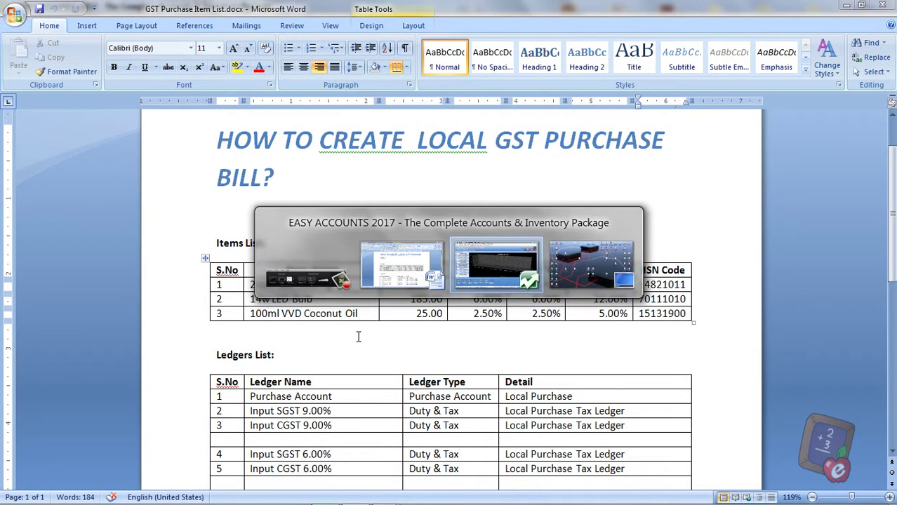
text(25)
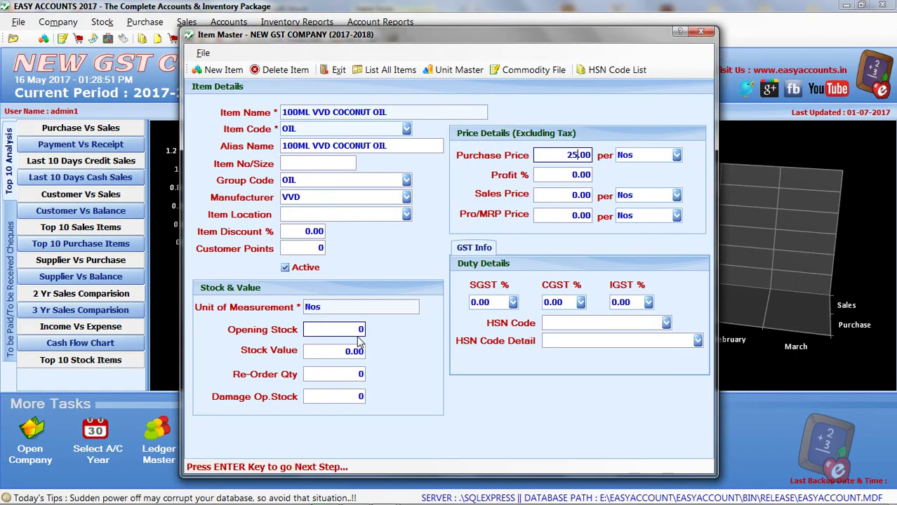
key(Return)
Step: Set the coconut oil's profit to 10% and accept the calculated sales price and default MRP price
text(10)
key(Return)
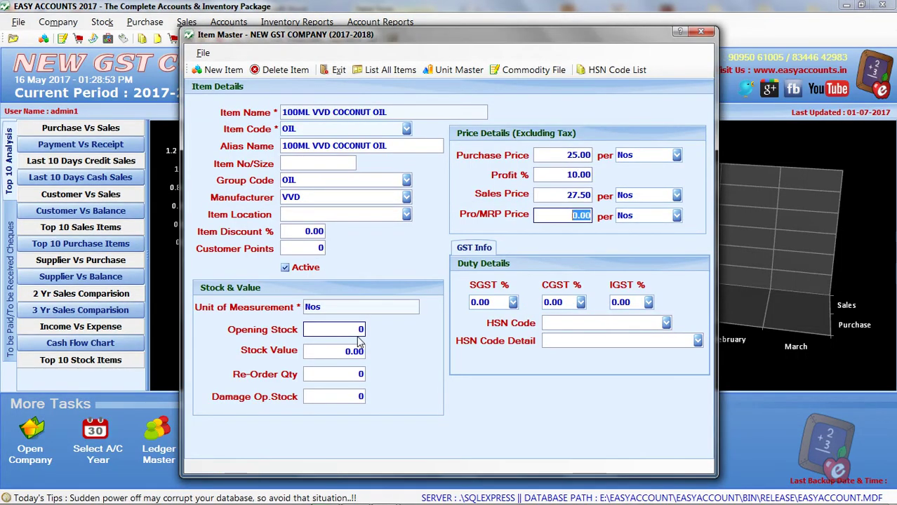
key(Return)
key(Return)
Step: Look up the coconut oil's GST rates in the Word list and set SGST to 2.5%, CGST to 2.5% and IGST to 5%
key(alt+Tab)
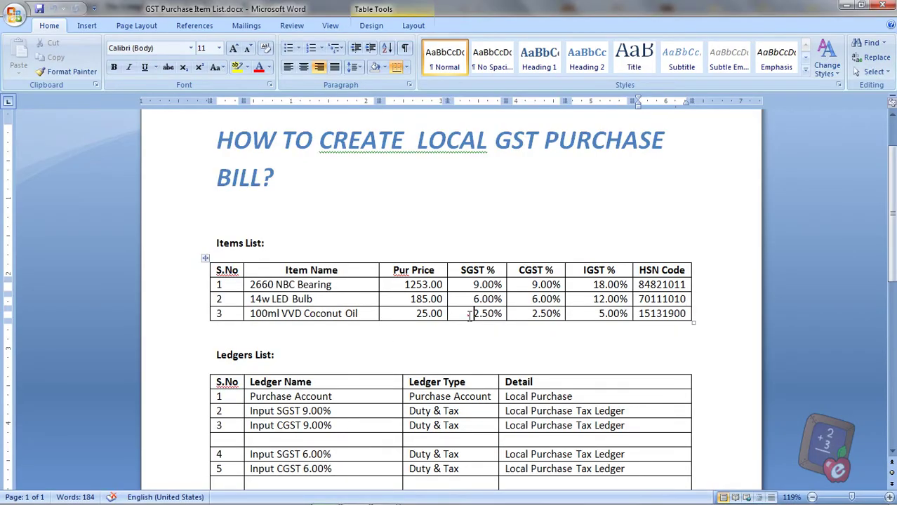
drag(470, 316, 623, 320)
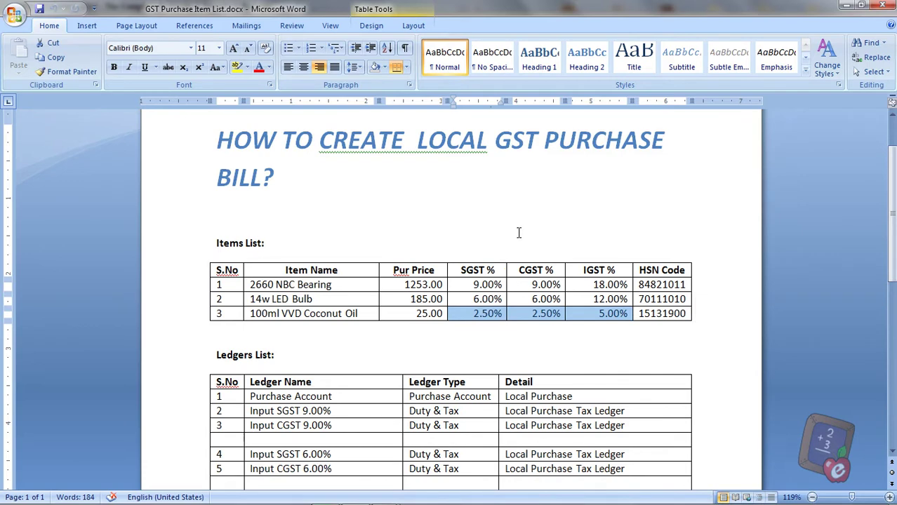
key(alt+Tab)
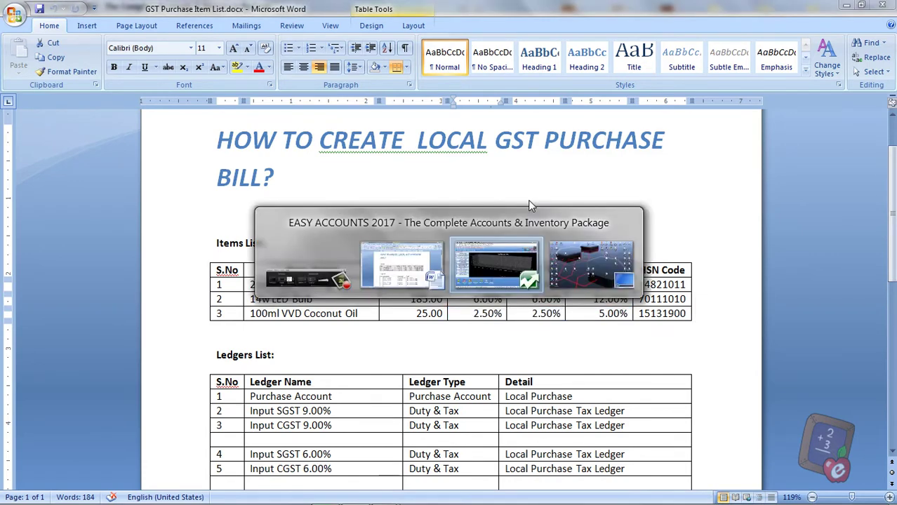
text(2.5)
key(Return)
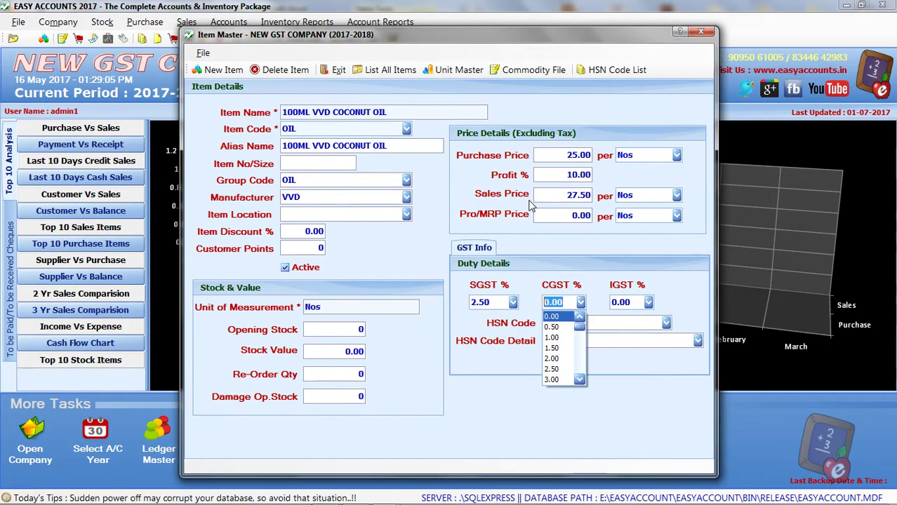
text(2.5)
key(Return)
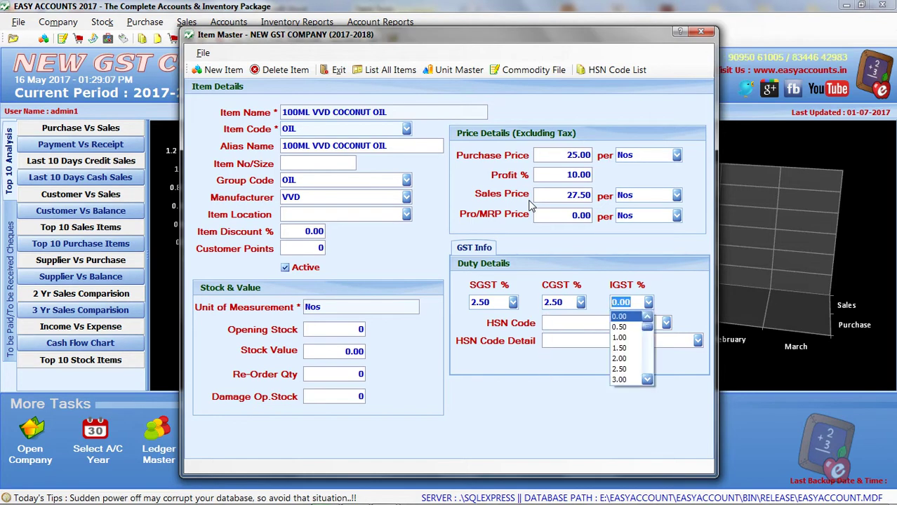
text(5)
key(Return)
Step: Look up the coconut oil's HSN code in the Word list, enter 15131900 without a code detail, and save the item
key(alt+Tab)
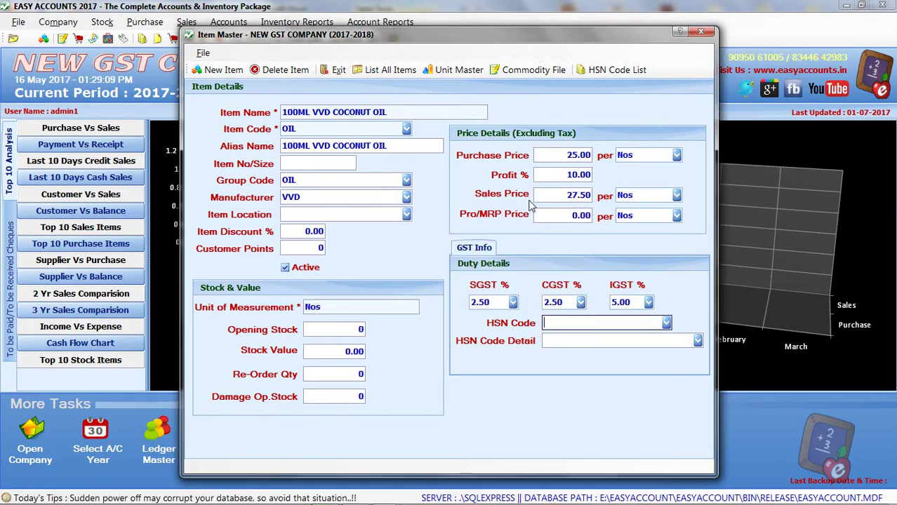
key(alt+Tab)
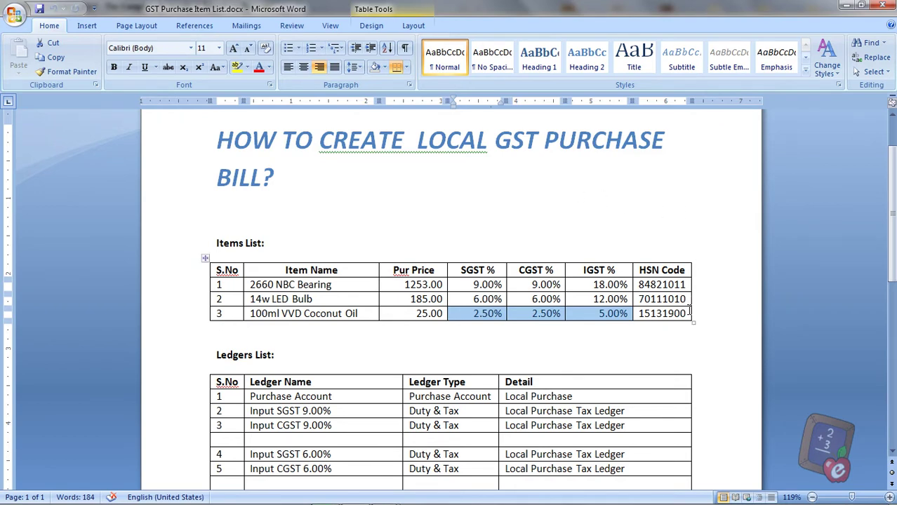
key(alt+Tab)
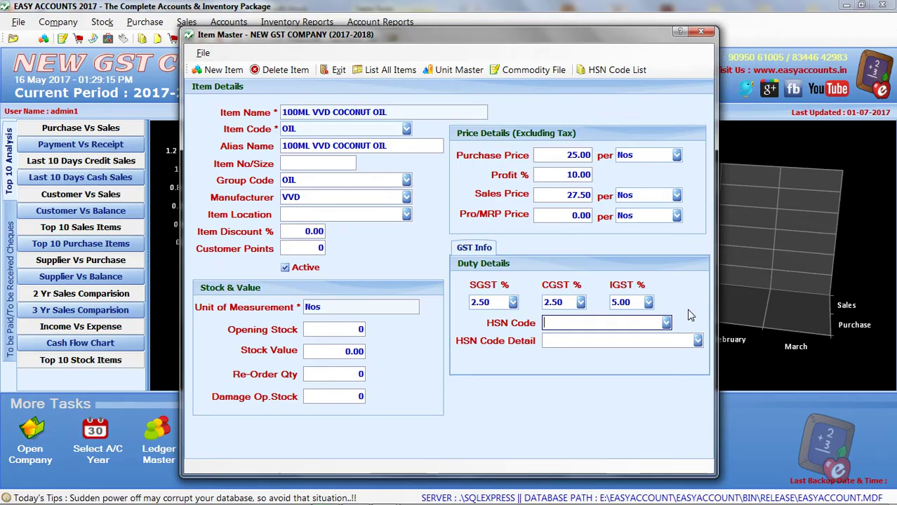
text(151319)
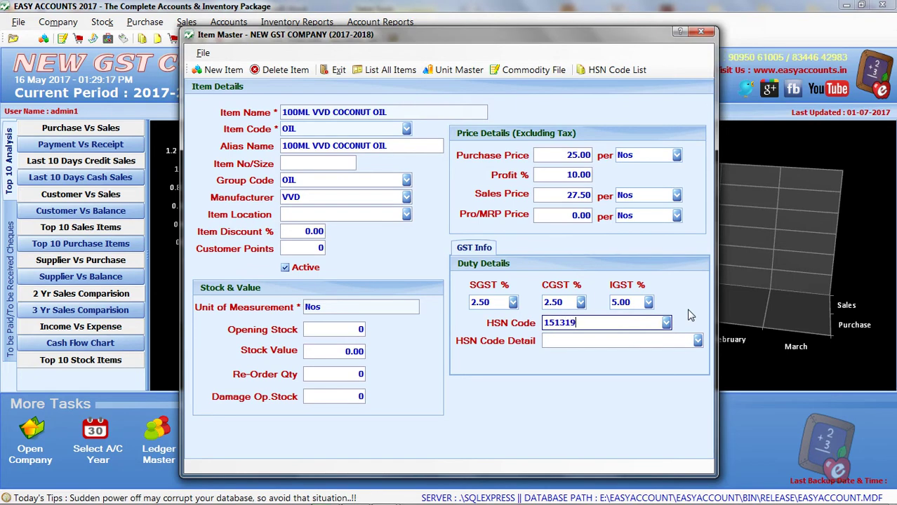
text(00)
key(Return)
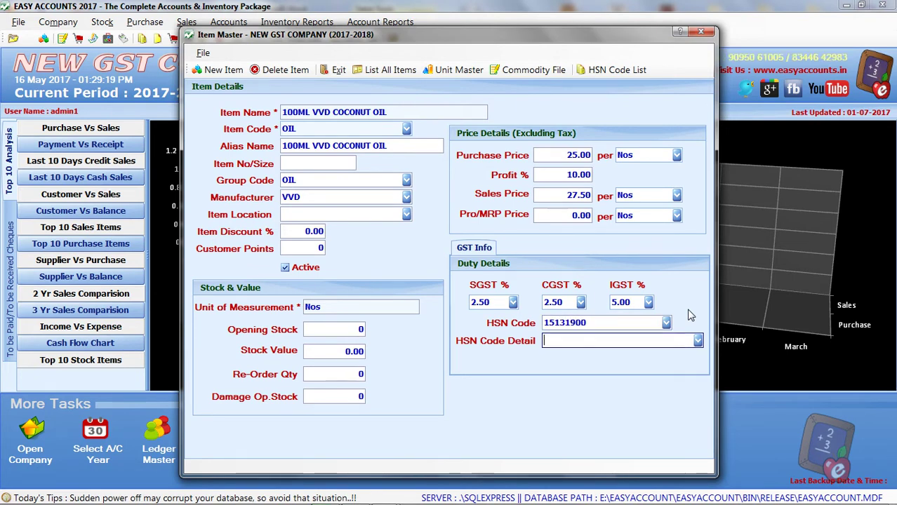
key(Return)
key(Return)
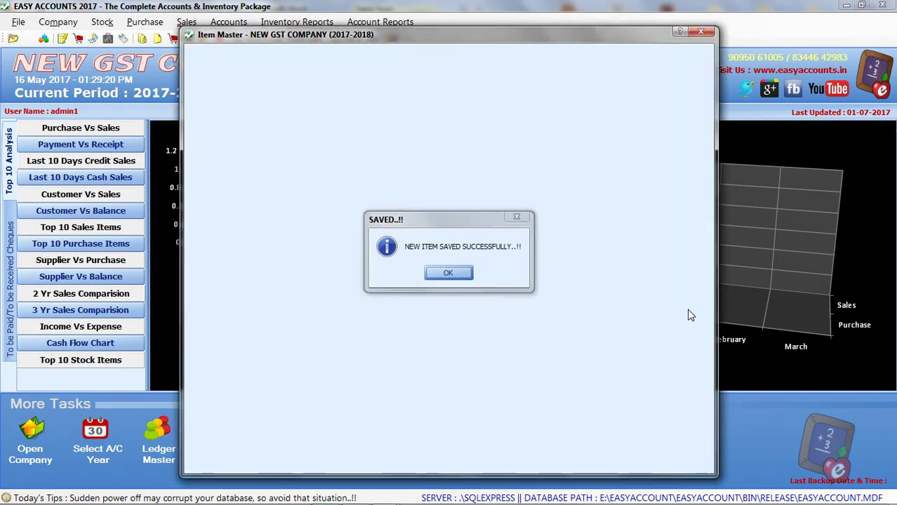
key(Return)
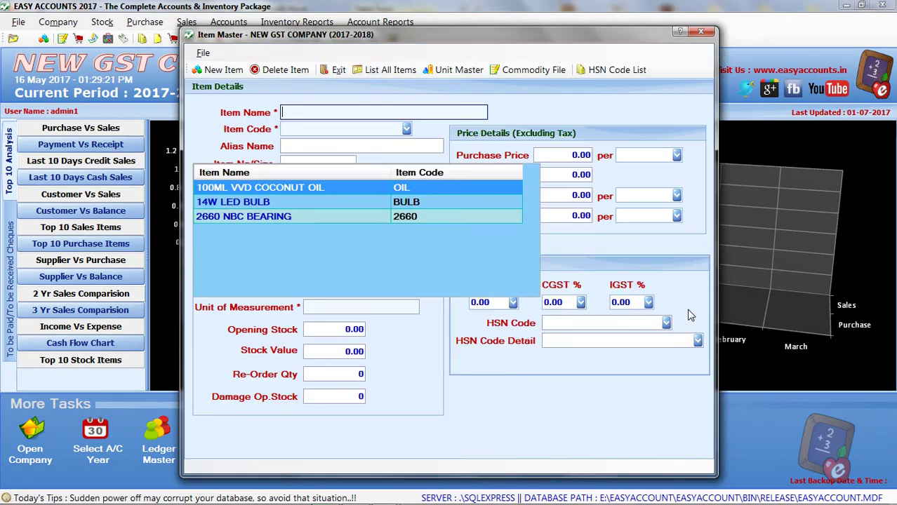
Step: List all stock items, review their SGST, CGST and IGST rates, and close the Item Master
click(399, 72)
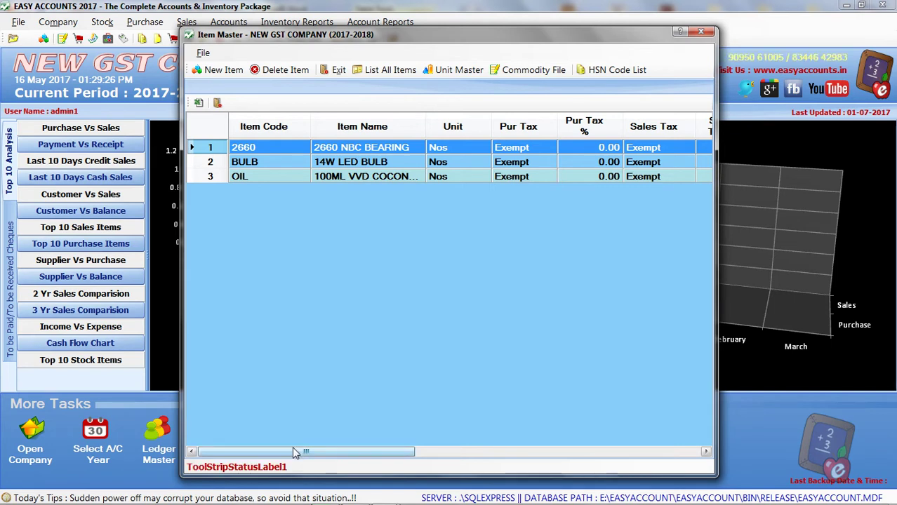
drag(295, 452, 580, 452)
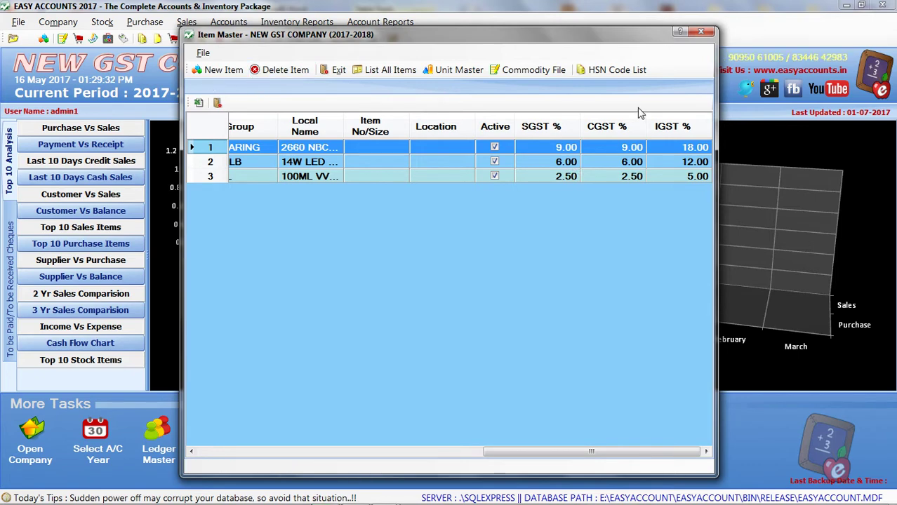
click(700, 32)
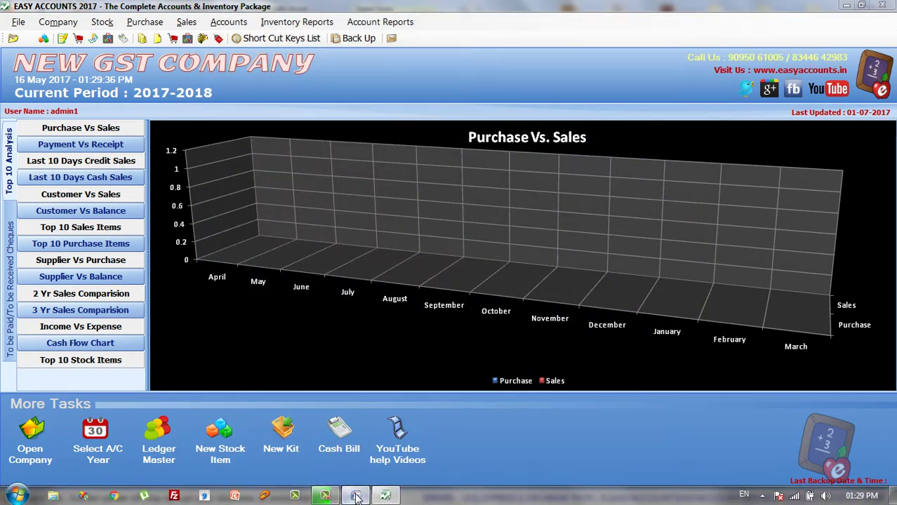
Step: Look up the first entry of the Ledgers List in the Word document, Purchase Account, and return to Easy Accounts
click(355, 498)
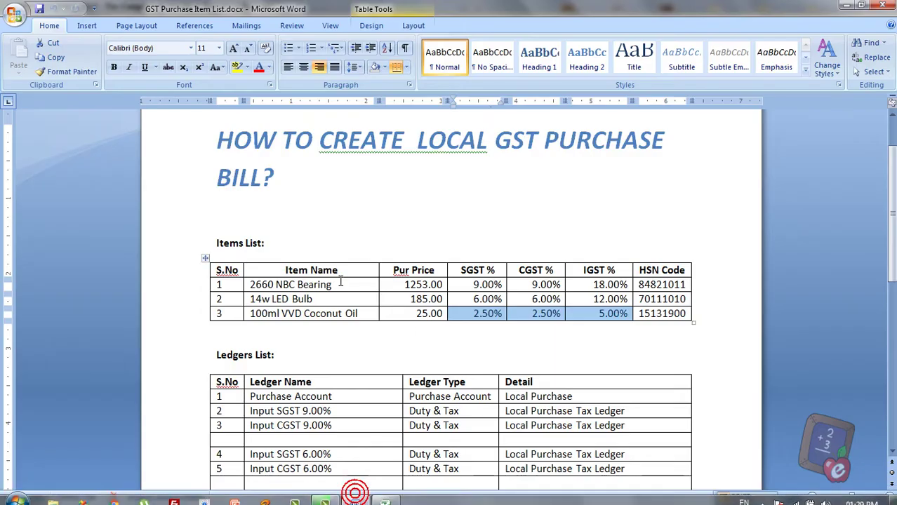
scroll(341, 281, down, 5)
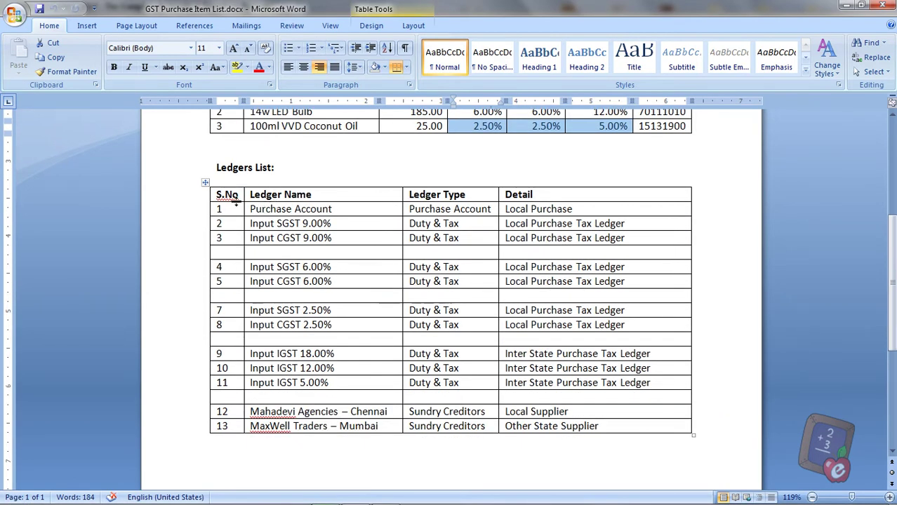
click(339, 208)
drag(340, 209, 249, 209)
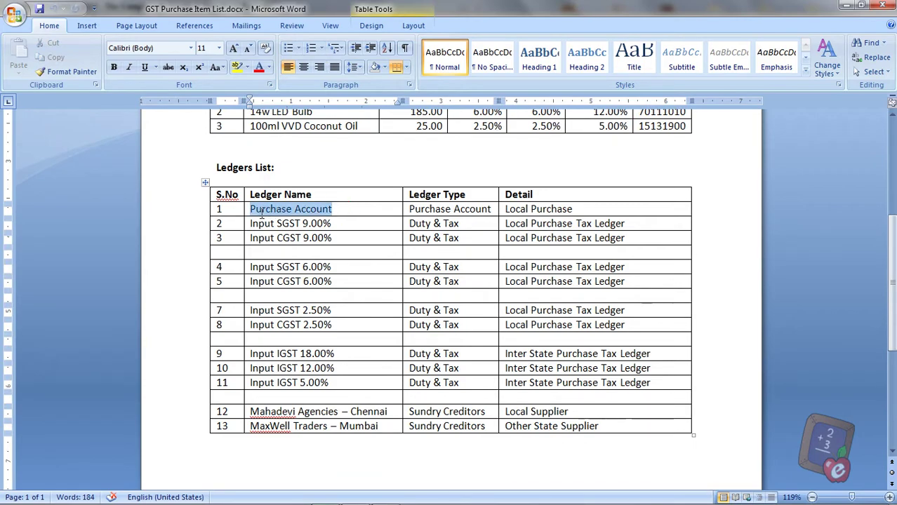
key(alt+Tab)
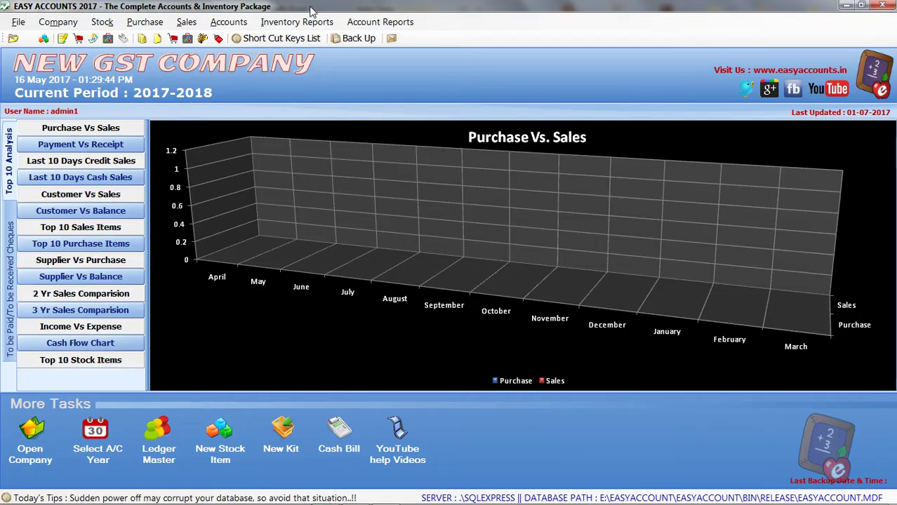
Step: Start a new ledger named PURCHASE ACCOUNT in the Ledger Master and assign it to the Purchase Account group
click(226, 24)
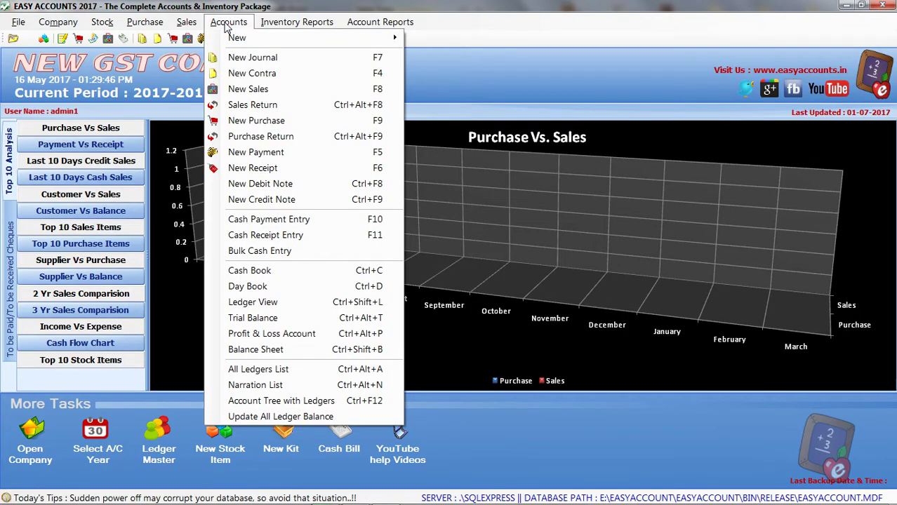
mouse_move(238, 37)
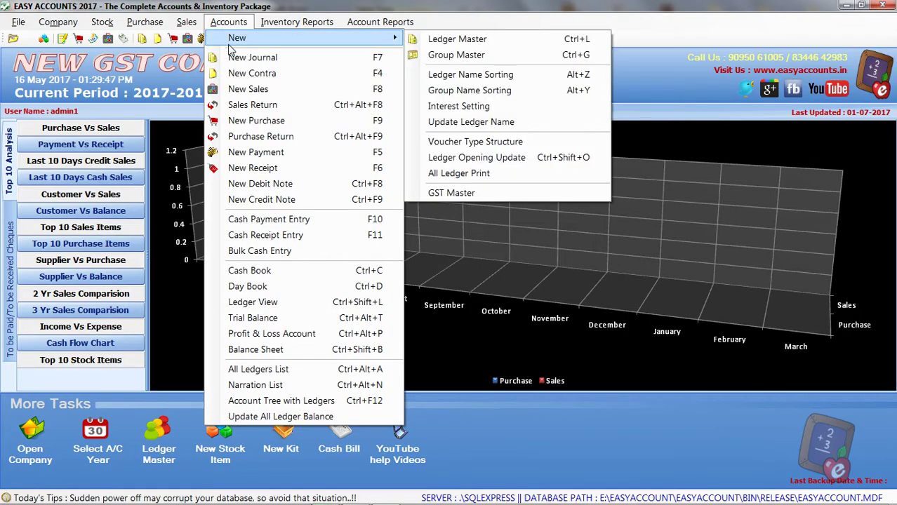
click(449, 43)
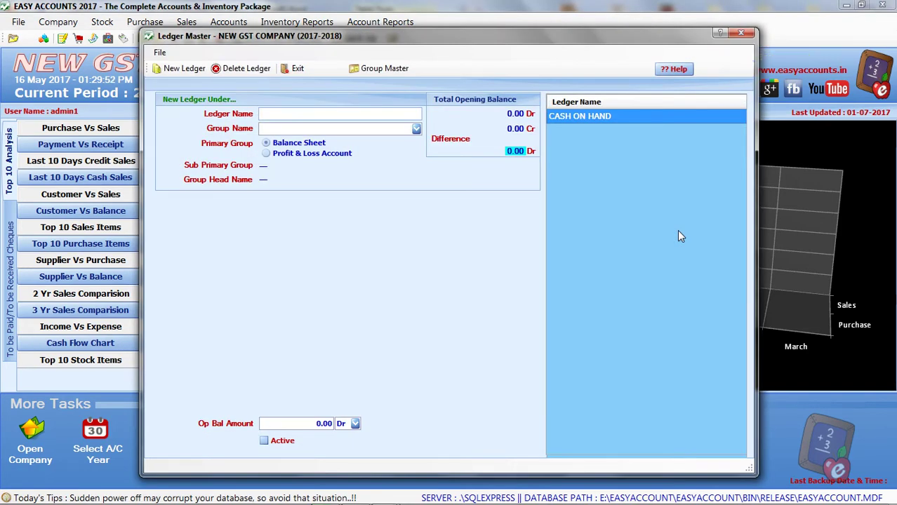
text(PURCHAS)
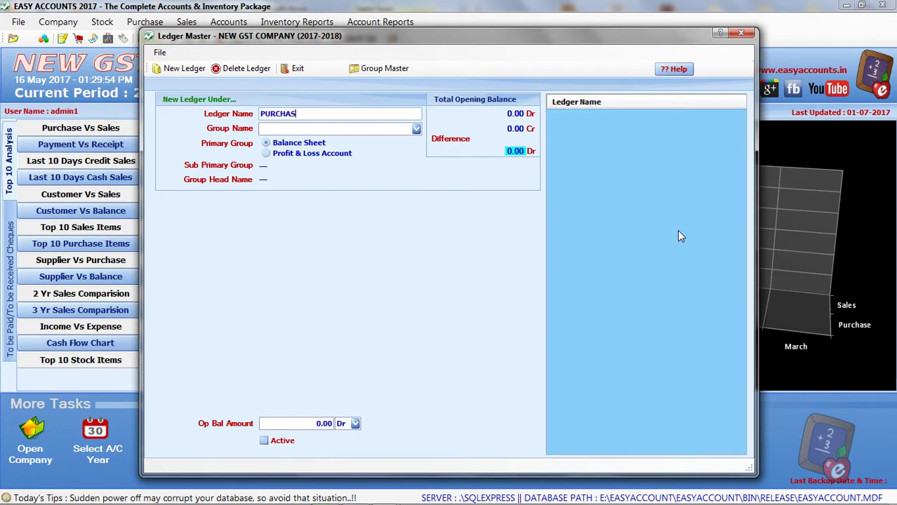
text(E ACCOUNT)
key(Return)
text(pur)
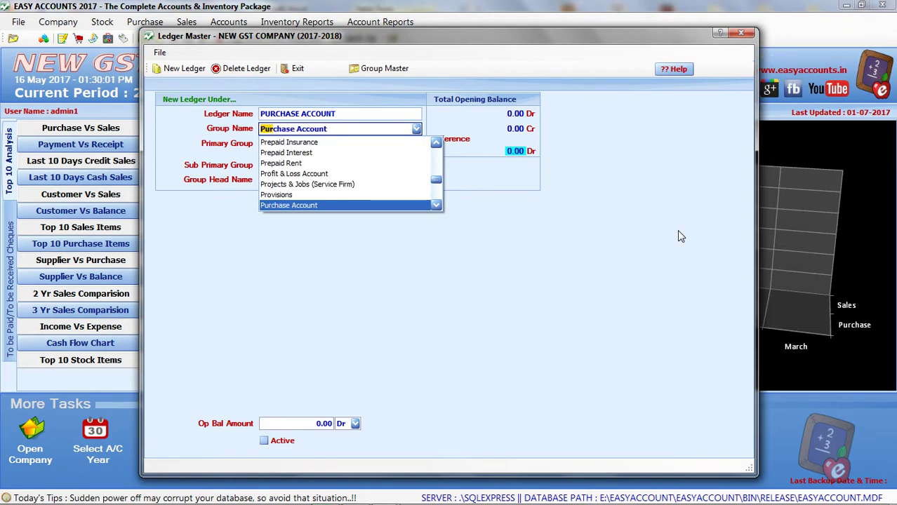
key(Return)
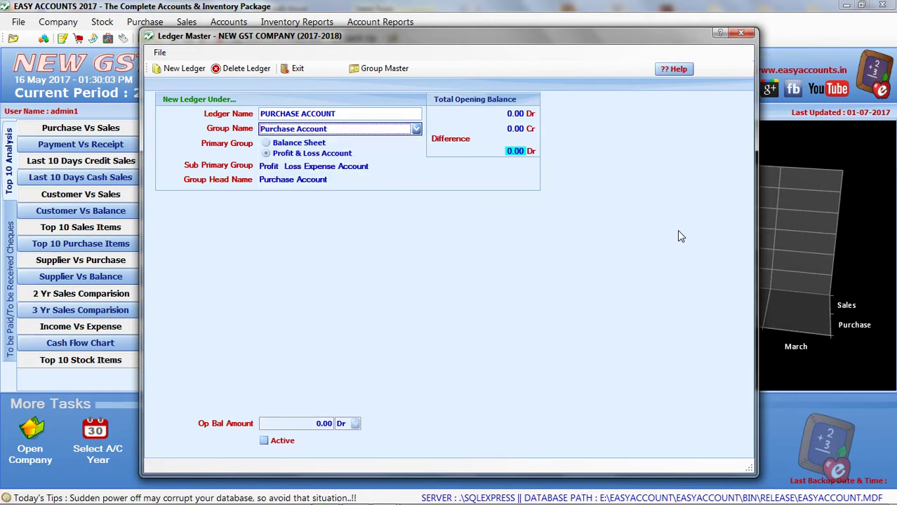
Step: Mark the purchase ledger as active, leave it out of VAT/GST returns, and save it
key(Return)
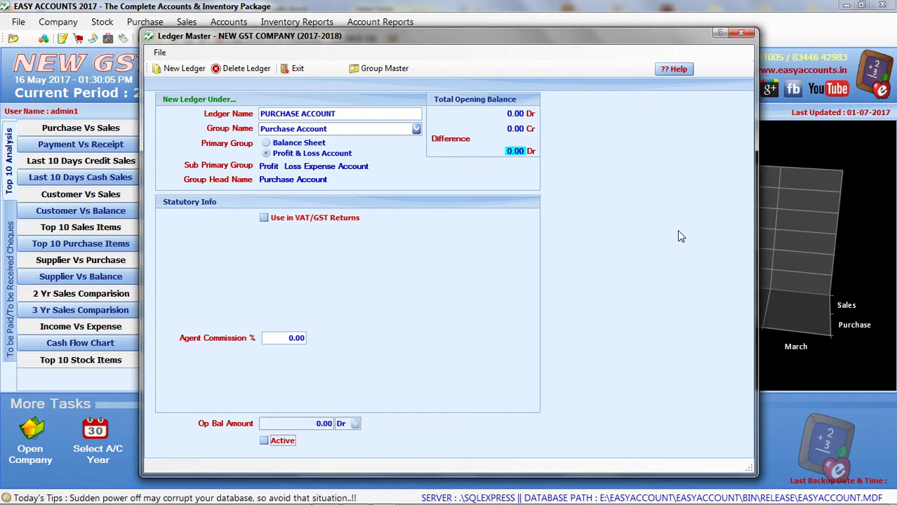
key(space)
key(Return)
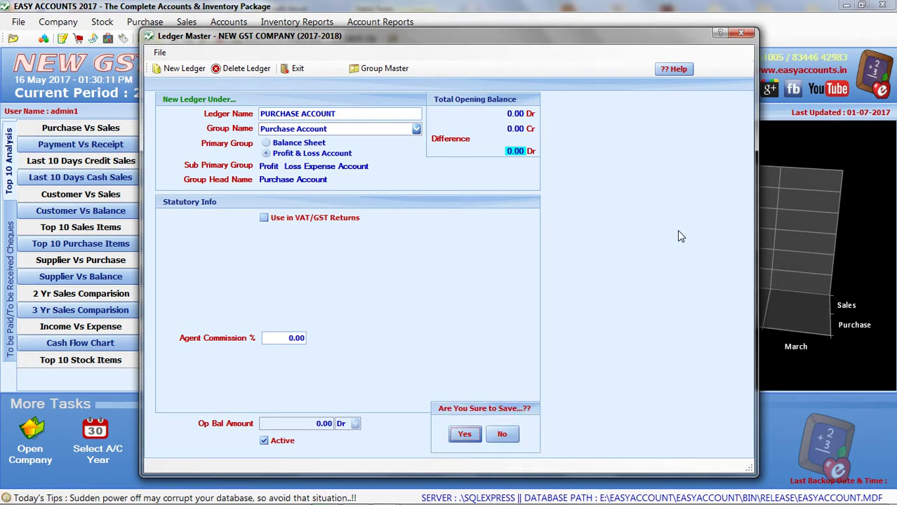
key(Return)
key(Return)
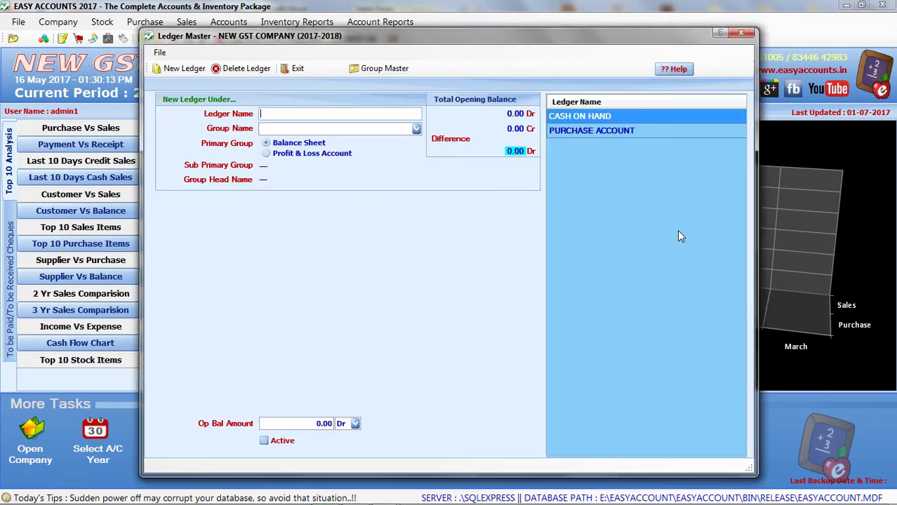
Step: Review the Input SGST and CGST local purchase tax ledgers in the Word list, then return to Easy Accounts
key(super)
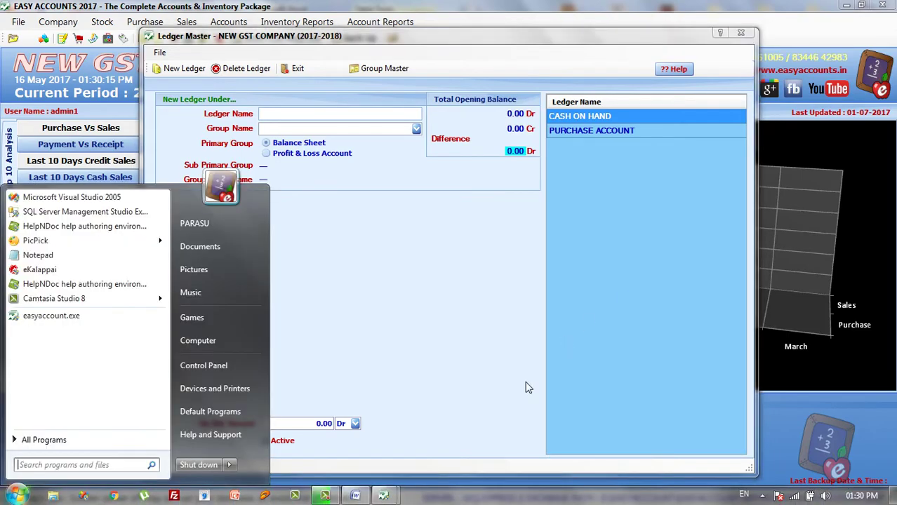
click(355, 496)
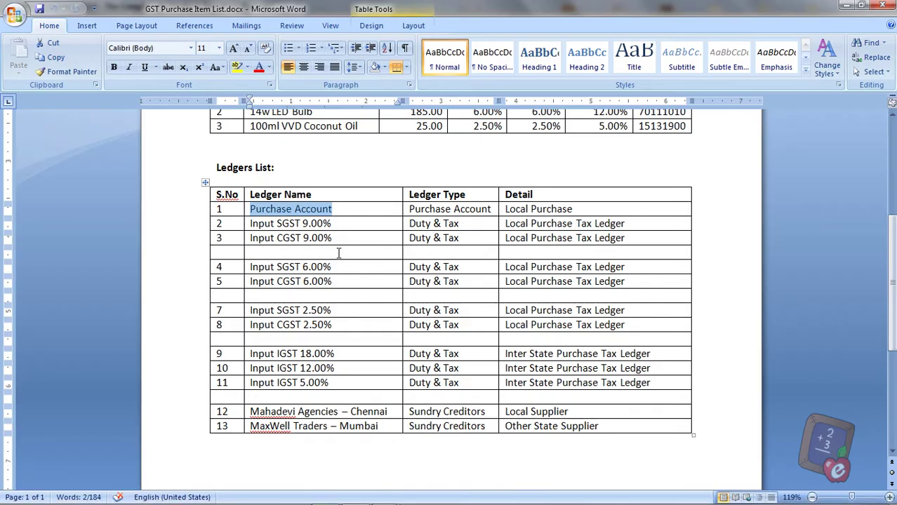
click(337, 253)
drag(245, 226, 631, 326)
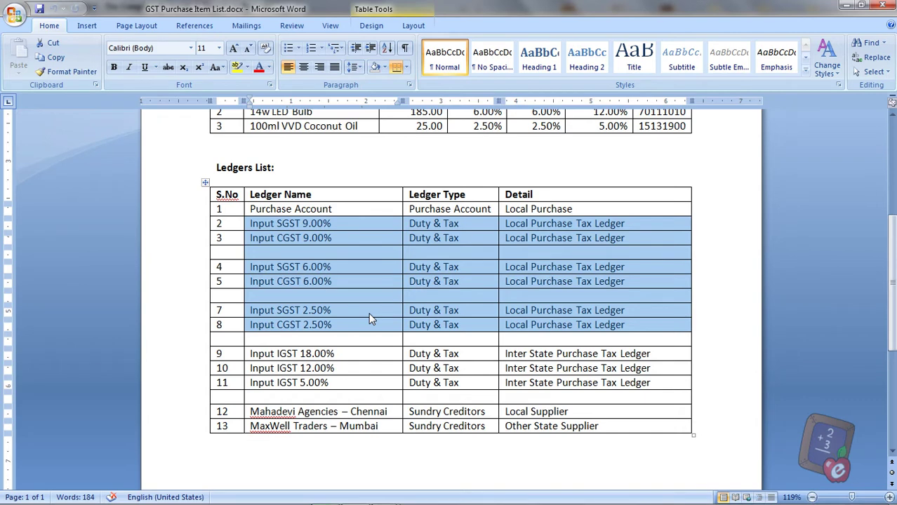
click(357, 224)
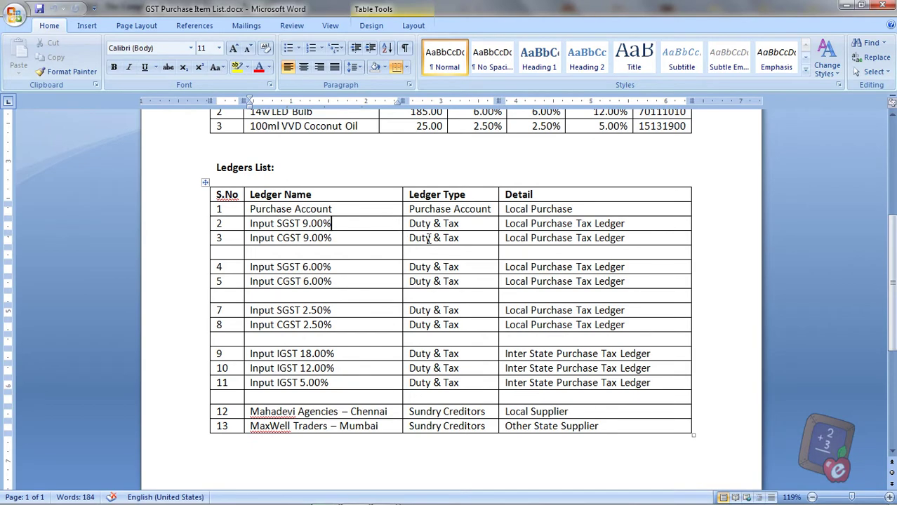
click(845, 6)
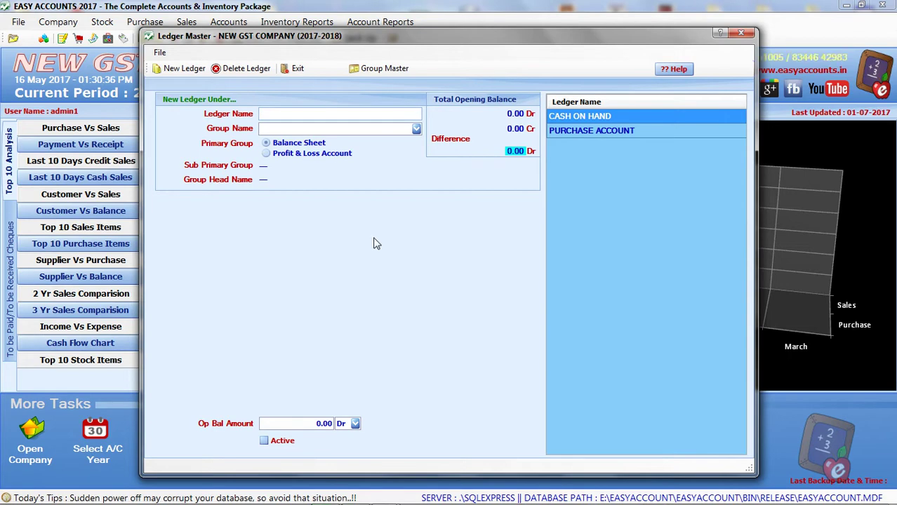
Step: Close the Ledger Master and open the GST Master for creating tax classes
click(740, 33)
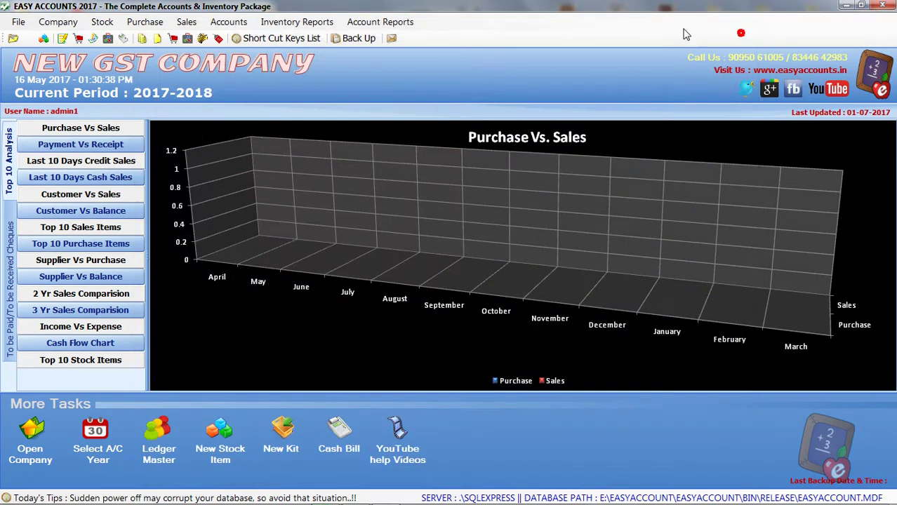
click(228, 21)
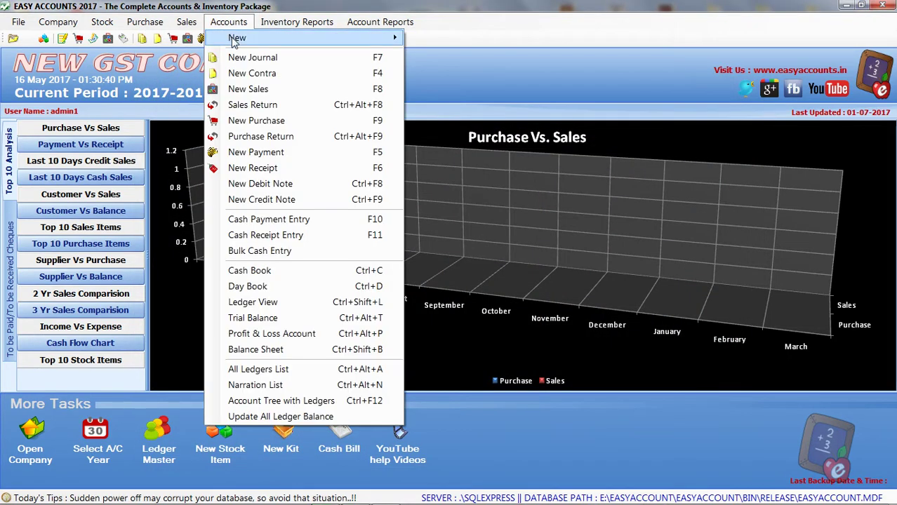
mouse_move(237, 38)
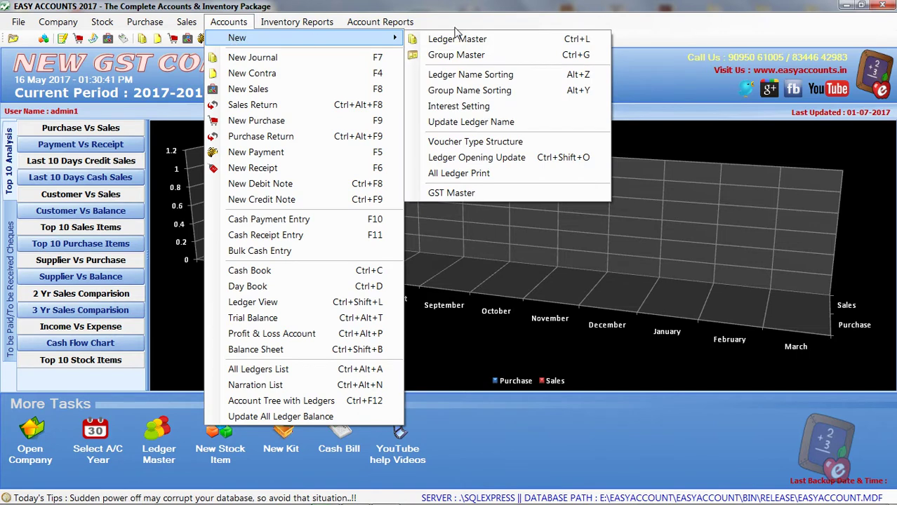
click(493, 194)
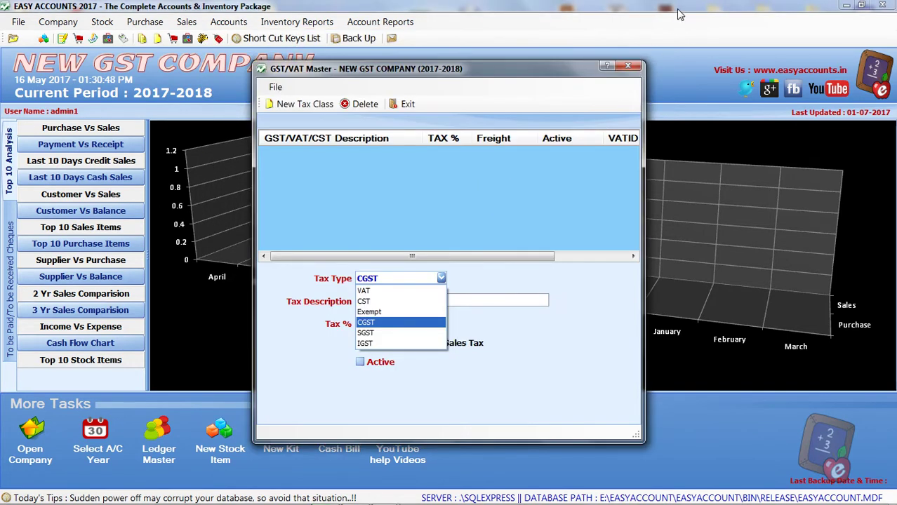
Step: Look through the SGST and IGST tax types and choose CGST for the first tax class
key(Down)
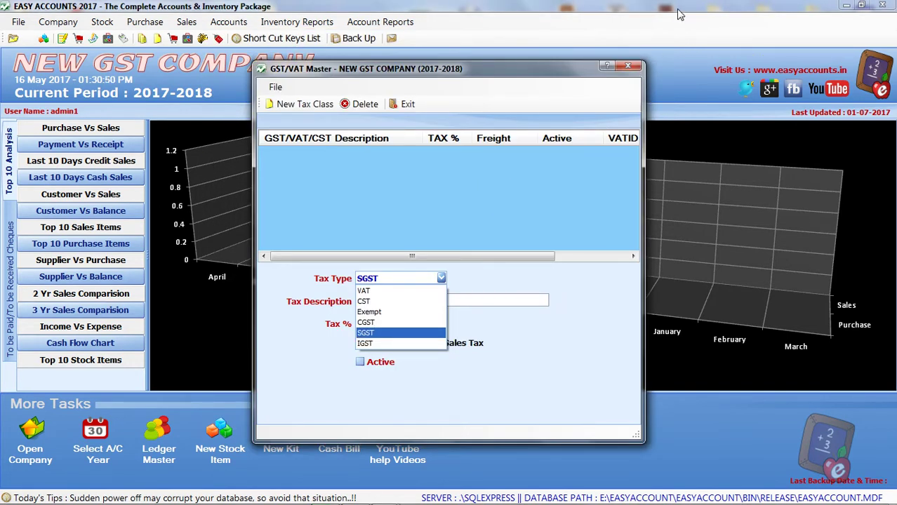
key(Up)
key(Down)
key(Down)
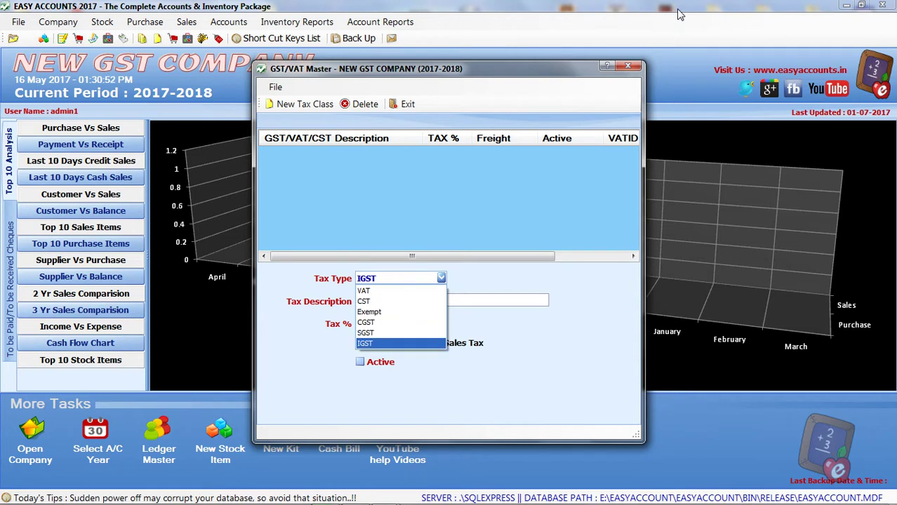
key(Up)
key(Up)
key(Return)
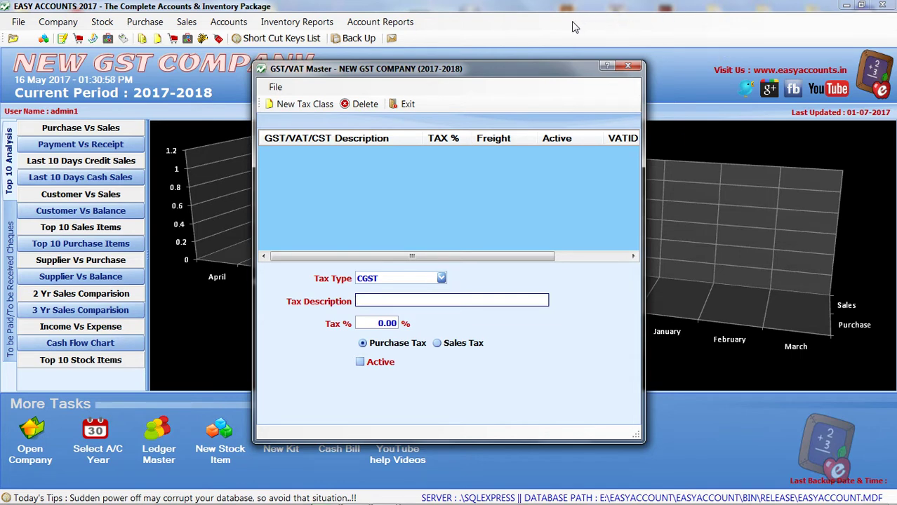
Step: Check the Input CGST entry in the Word list, return to Easy Accounts, and enter INPUT CGST 9.00% as the tax description
click(355, 501)
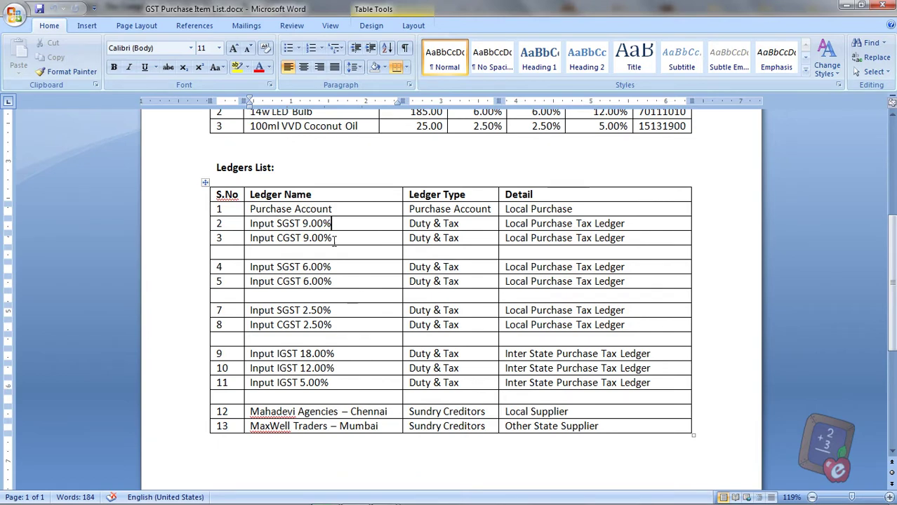
click(846, 6)
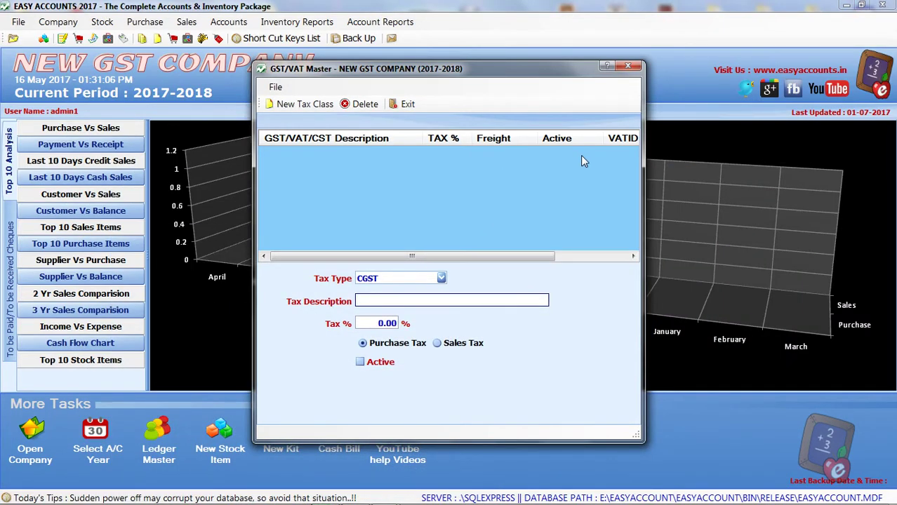
text(INPUT)
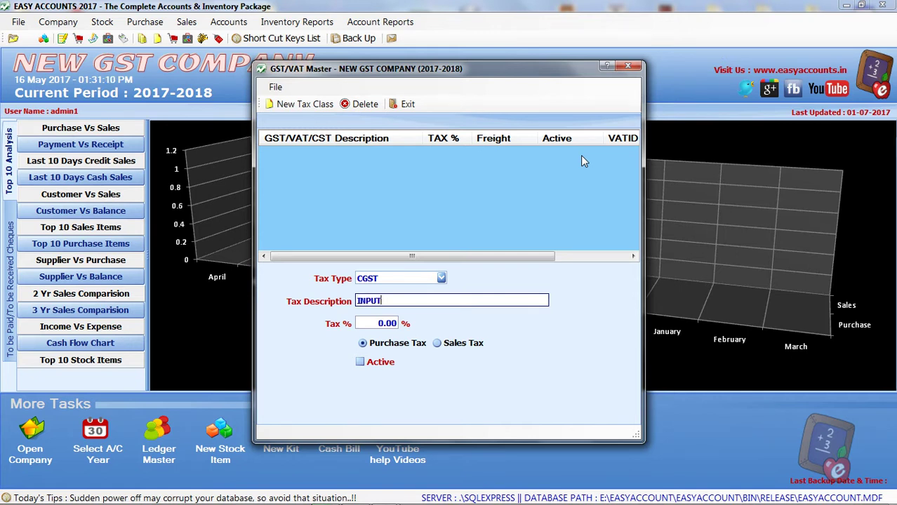
text( CGST 9.00)
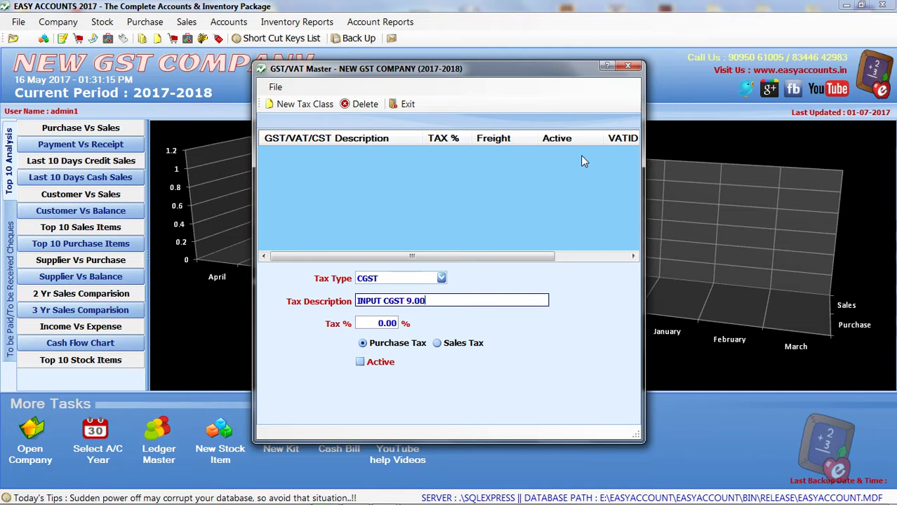
text(%)
key(Tab)
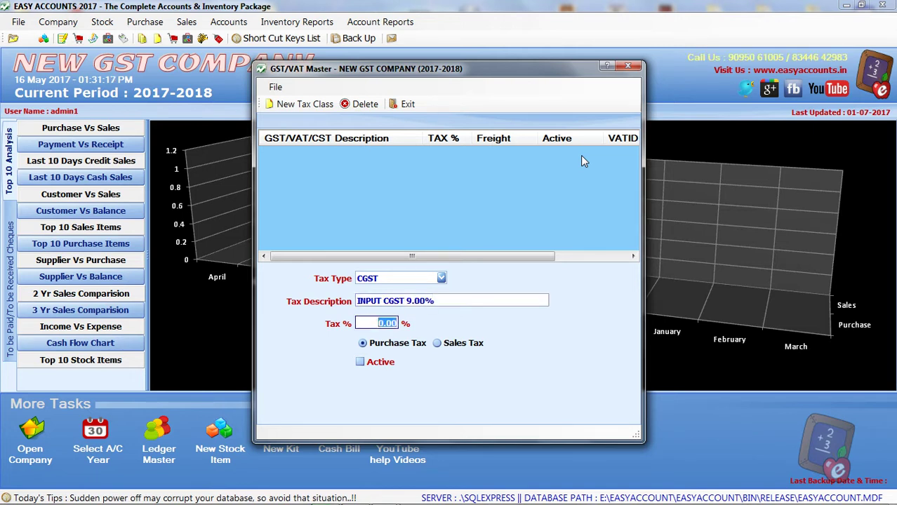
Step: Set the CGST tax rate to 9%, keep it as purchase tax, mark it active, and save the tax class
text(9)
key(Tab)
key(Tab)
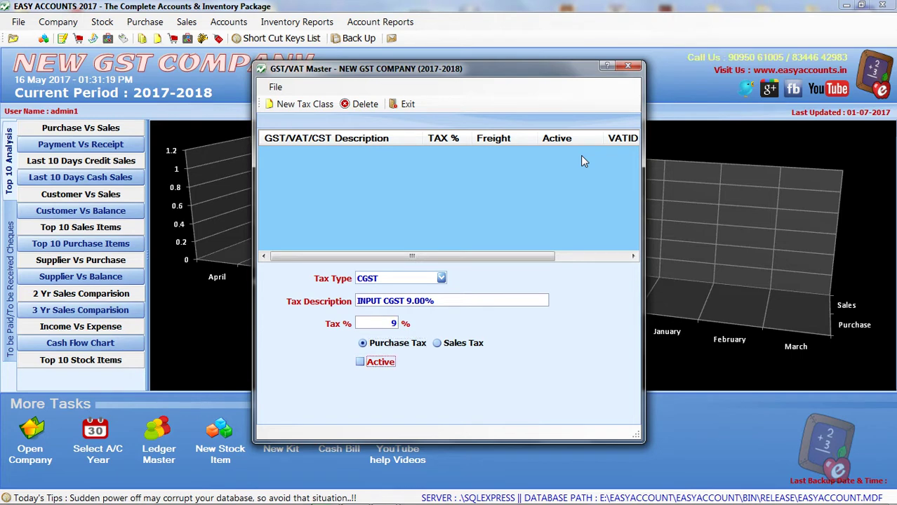
key(space)
key(Return)
key(Return)
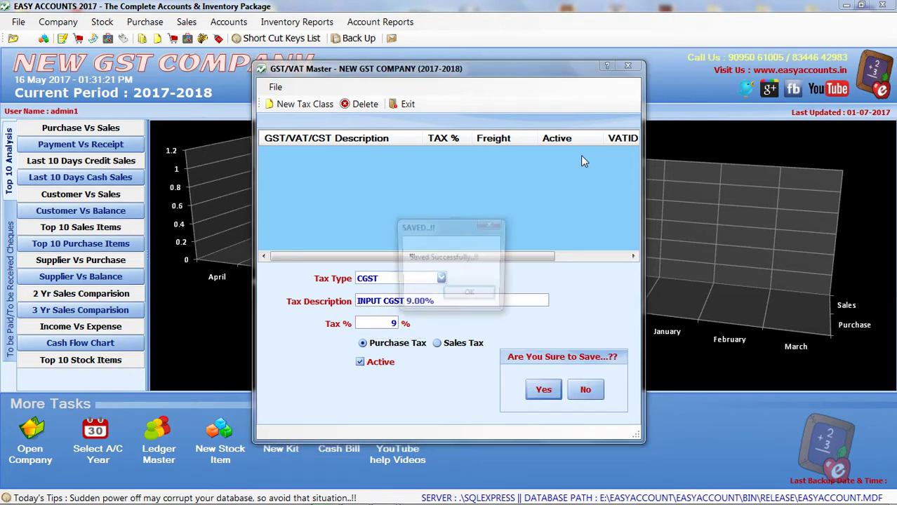
key(Return)
Step: Start another CGST tax class and enter INPUT CGST 6.00% as its description
key(Return)
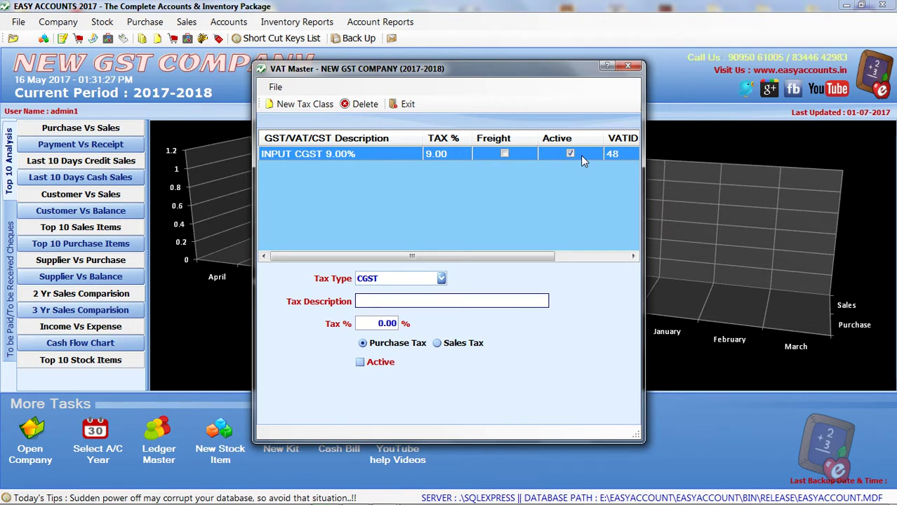
text(INPUT VA)
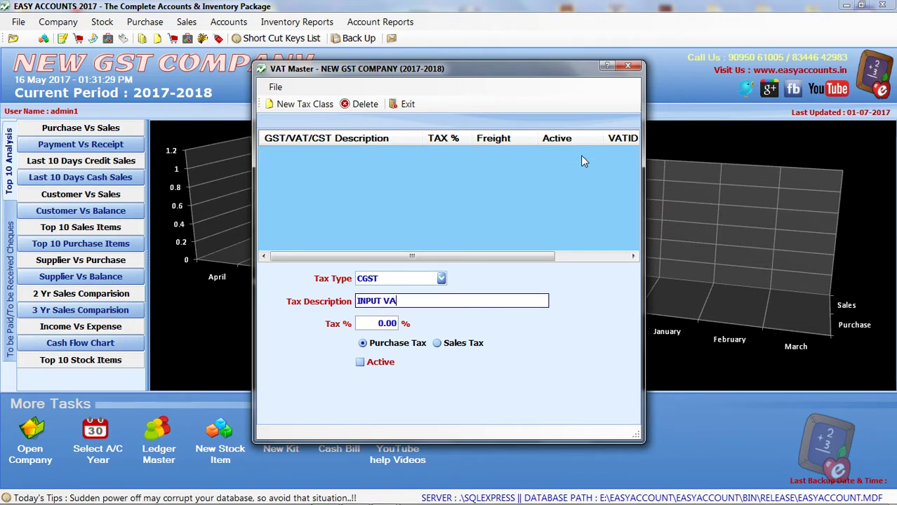
key(BackSpace)
key(BackSpace)
text(C)
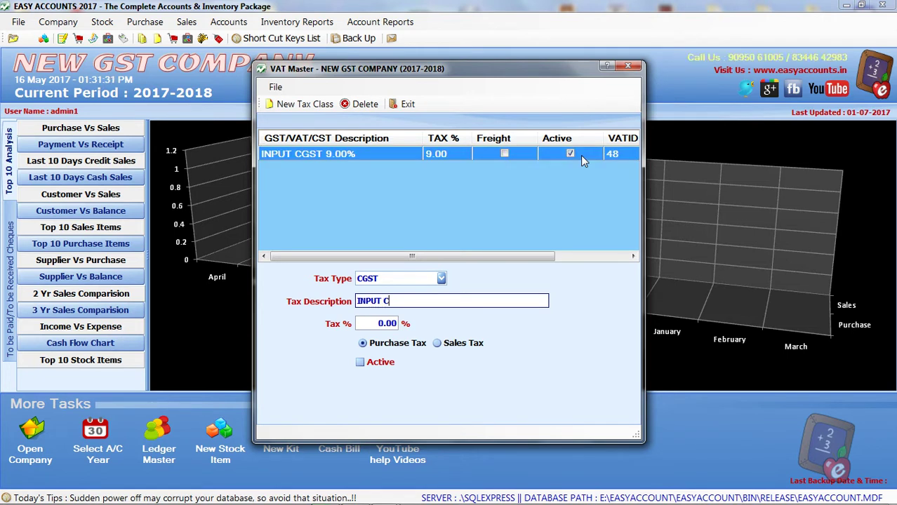
text(GST 6.0)
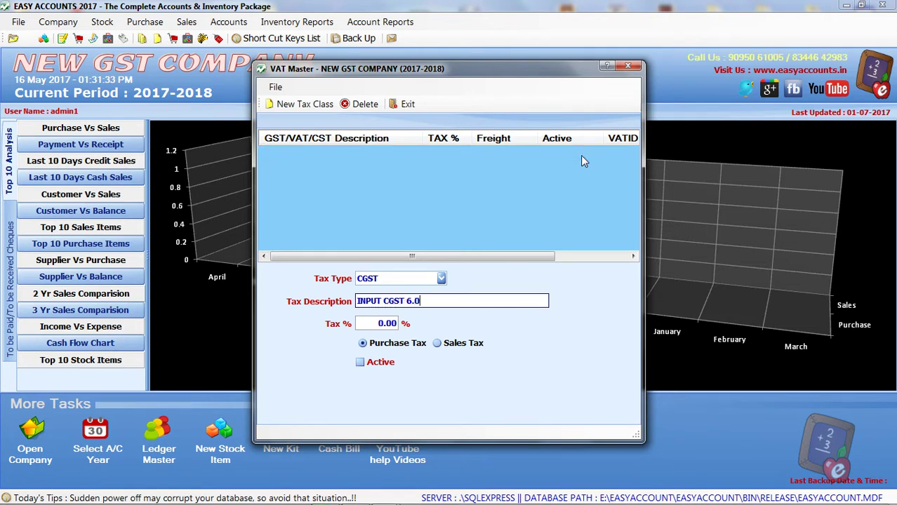
text(0%)
key(Return)
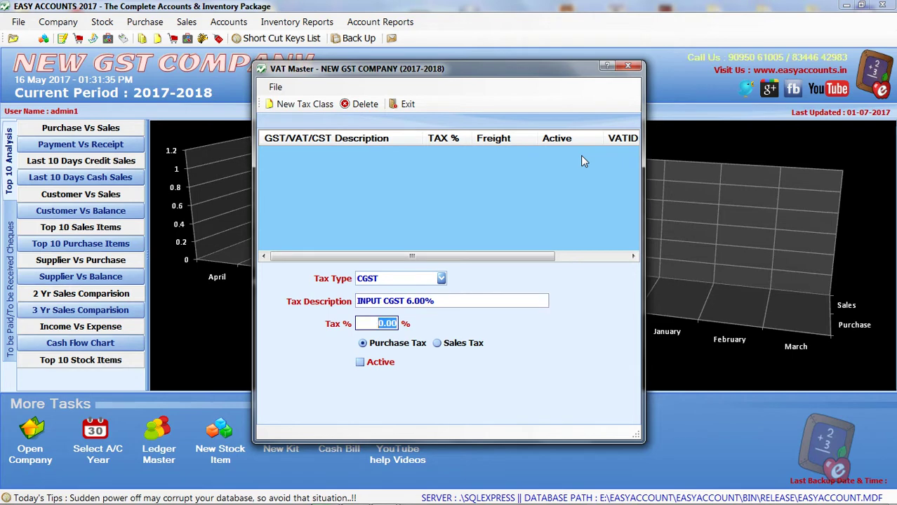
Step: Set this CGST class's rate to 6% as purchase tax, mark it active, and save it
text(6)
key(Return)
key(Return)
key(space)
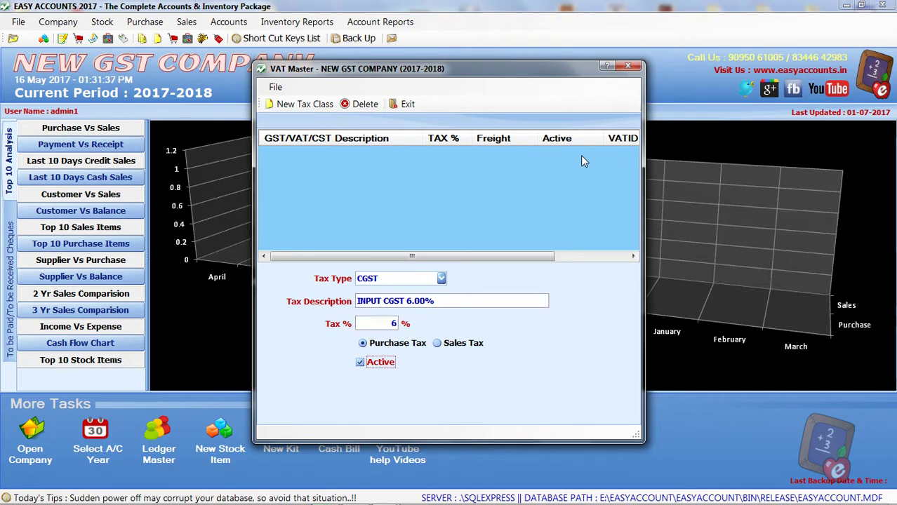
key(Return)
key(Return)
key(Return)
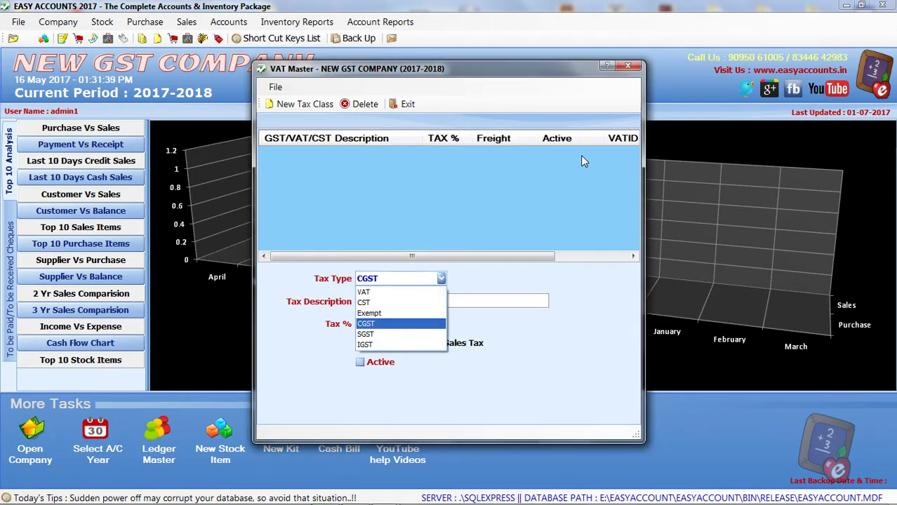
Step: Start a third CGST tax class with the description INPUT CGST 2.50%
key(Return)
text(INPU)
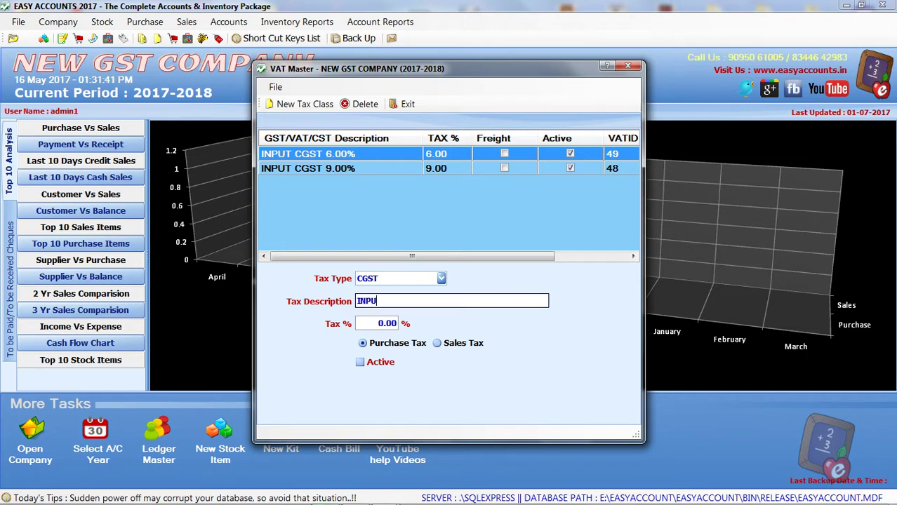
text(T CGST )
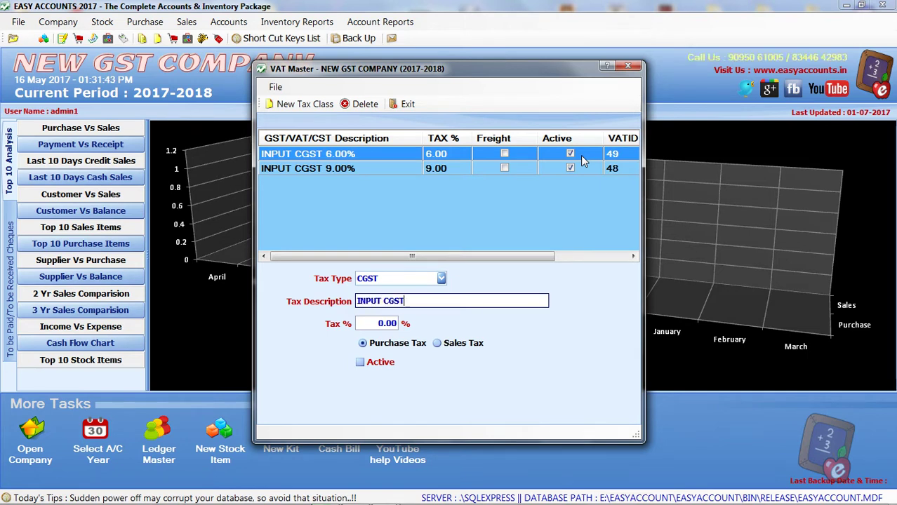
text(2.5)
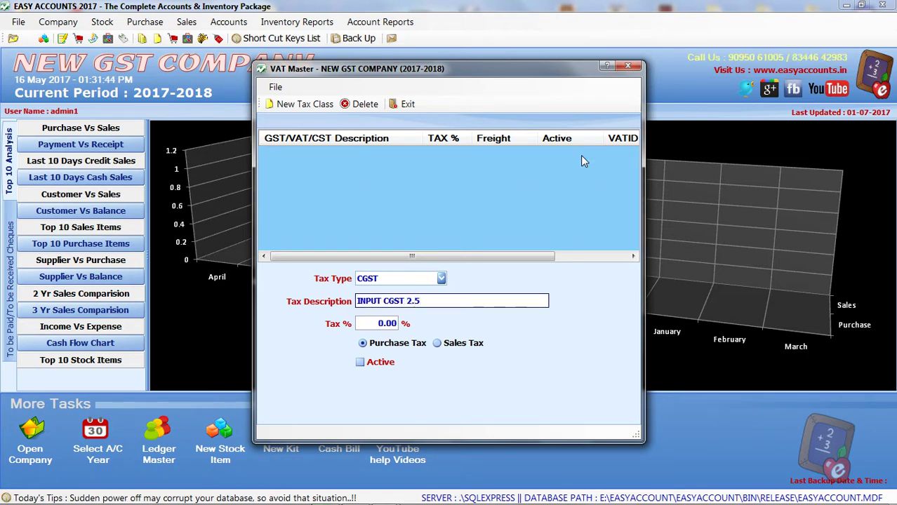
text(0%)
key(Return)
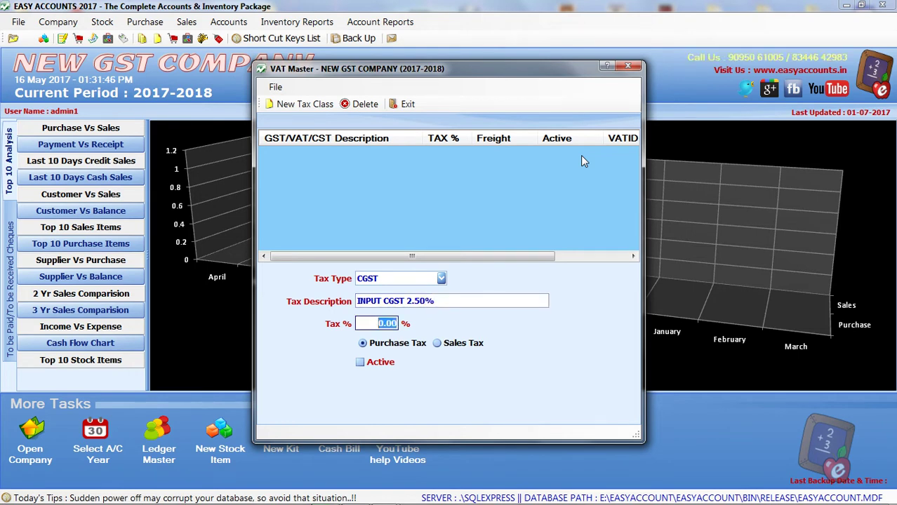
Step: Set the third CGST class's rate to 2.5% as purchase tax, mark it active, and save it
text(2.5)
key(Return)
key(Return)
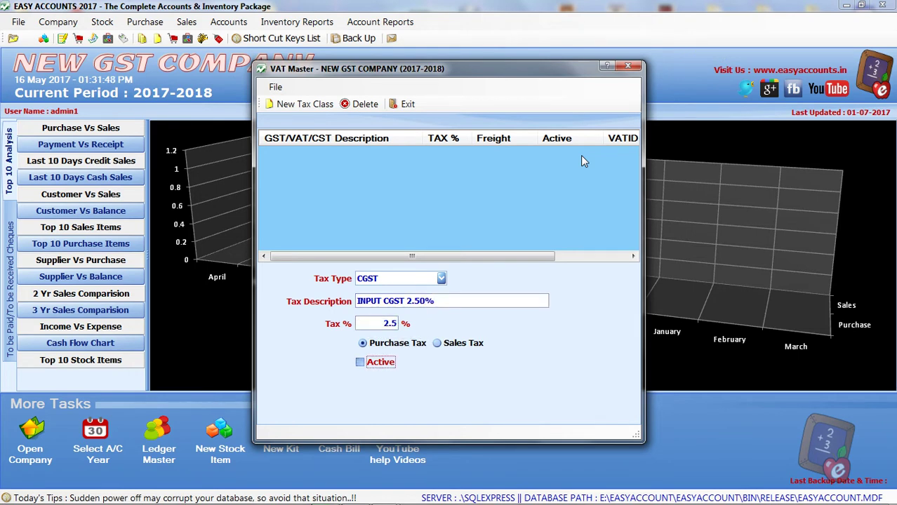
key(space)
key(Return)
key(Return)
key(Return)
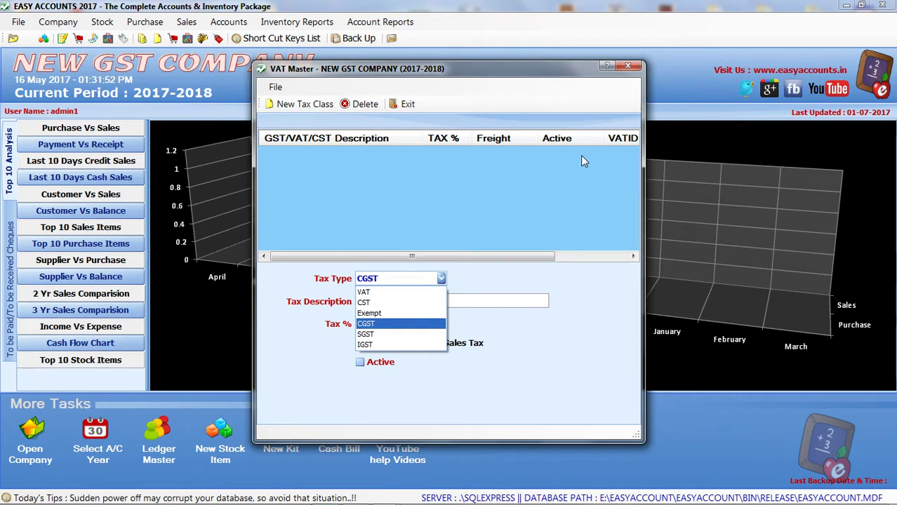
Step: Choose SGST as the type of a new tax class and describe it as INPUT SGST 9.00%
key(Down)
key(Return)
text(INP)
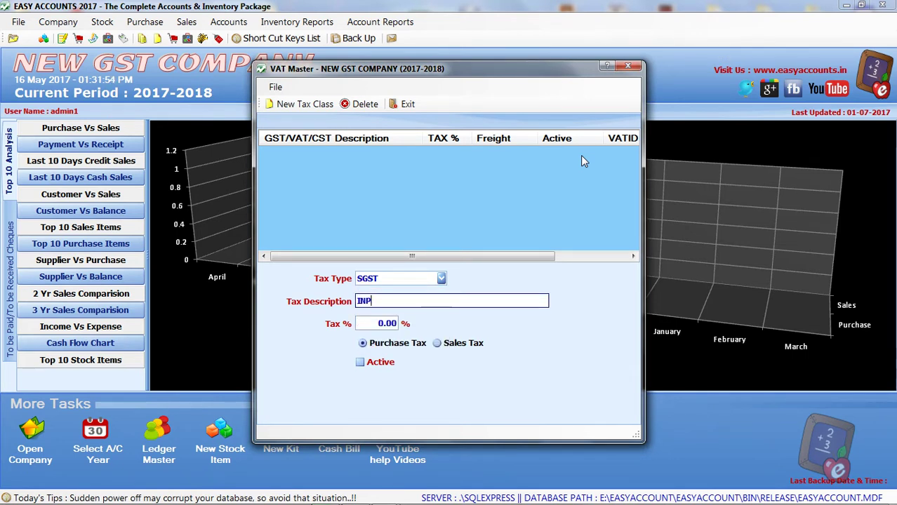
text(UT SGST 9.00%)
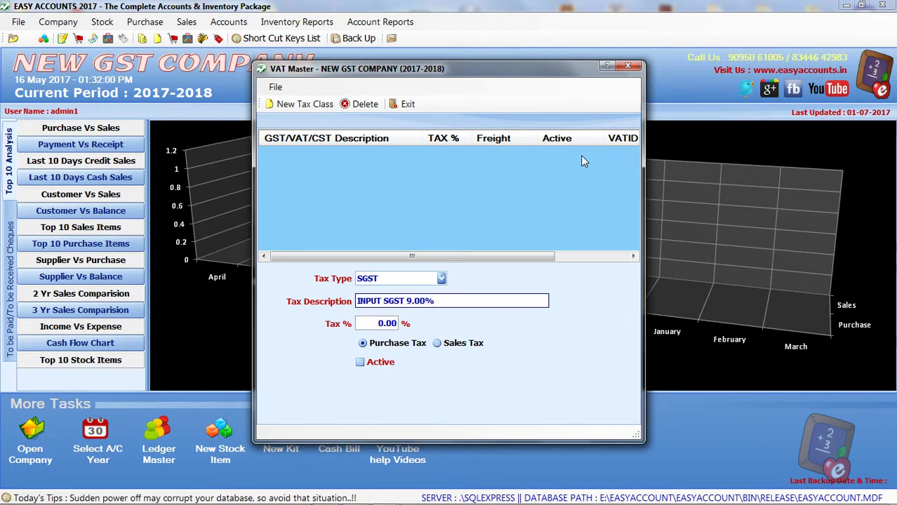
key(Tab)
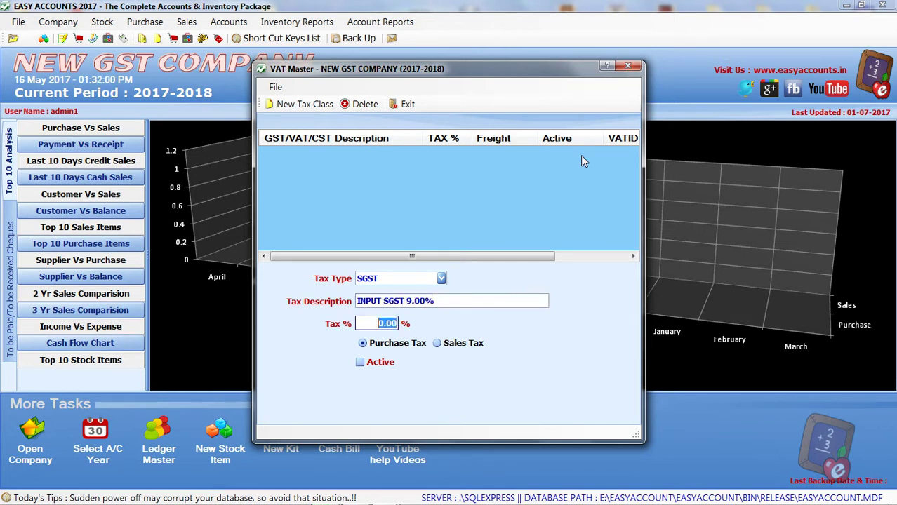
Step: Set the SGST class's rate to 9% as purchase tax, mark it active, and save it
text(9)
key(Tab)
key(Tab)
key(space)
key(Return)
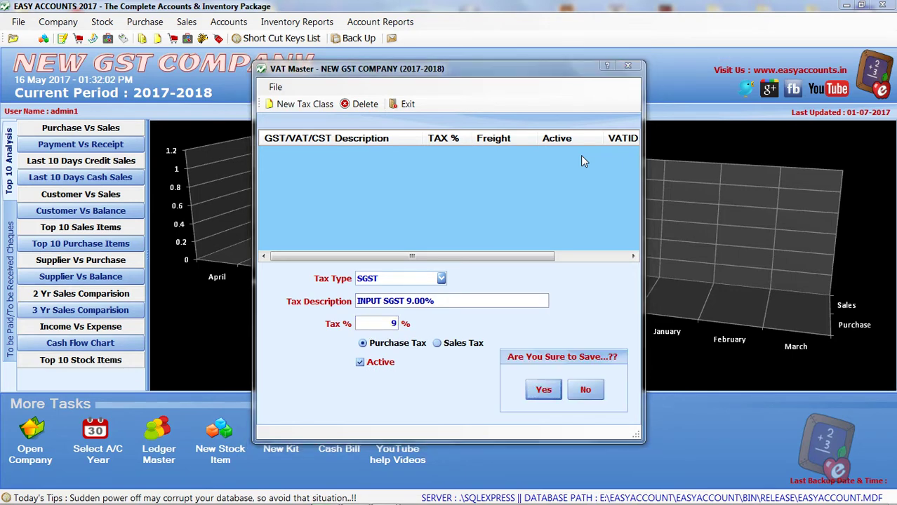
key(Return)
key(Return)
Step: Start a second SGST tax class with the description INPUT SGST 6.00%
key(Down)
key(Return)
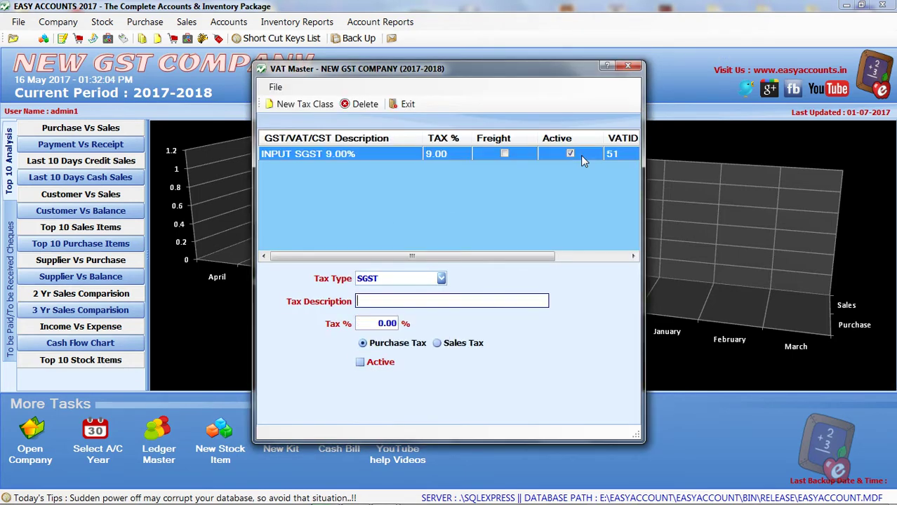
text(INPU)
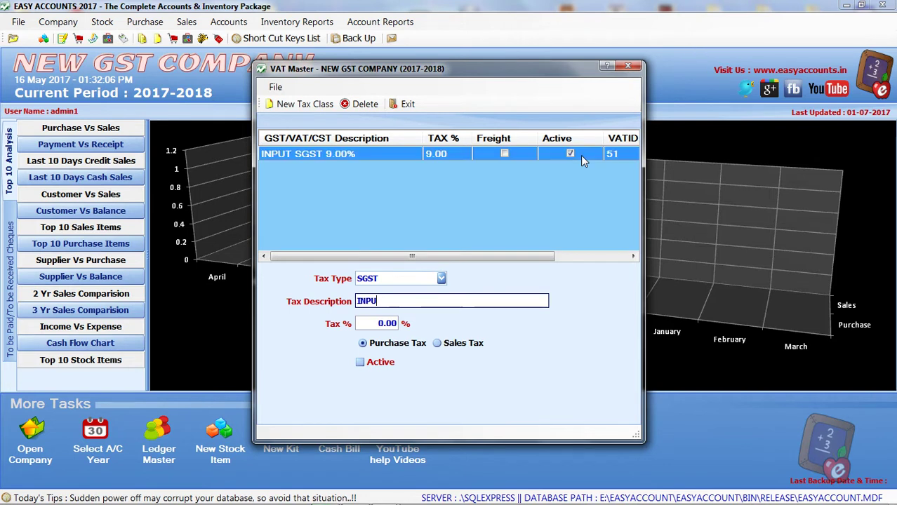
text(T SGST)
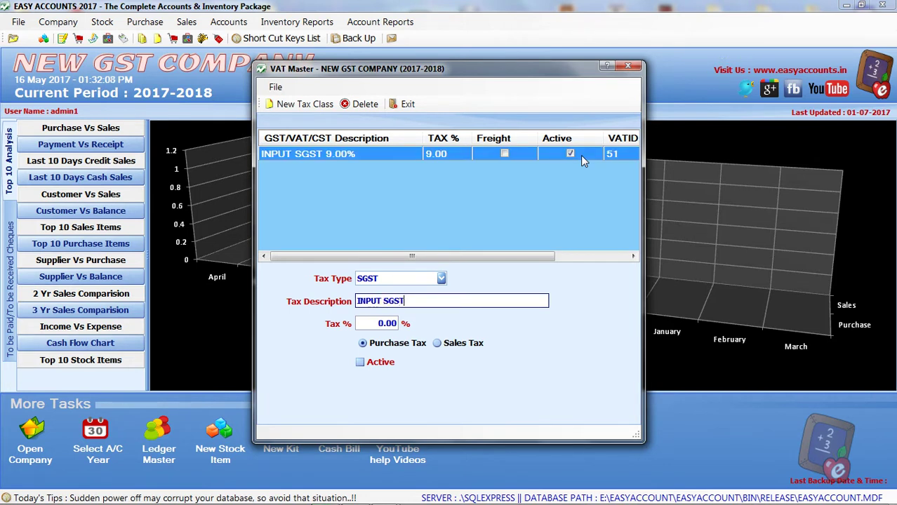
text( 6.)
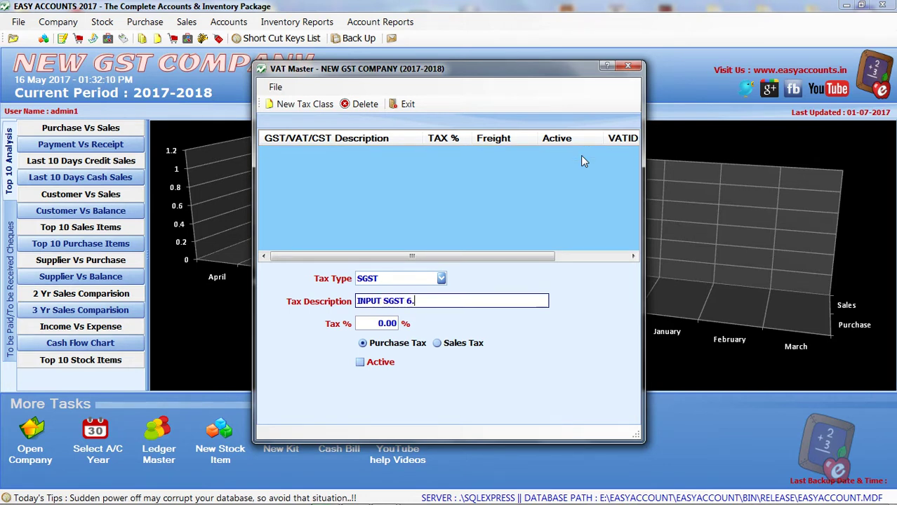
text(00%)
key(Tab)
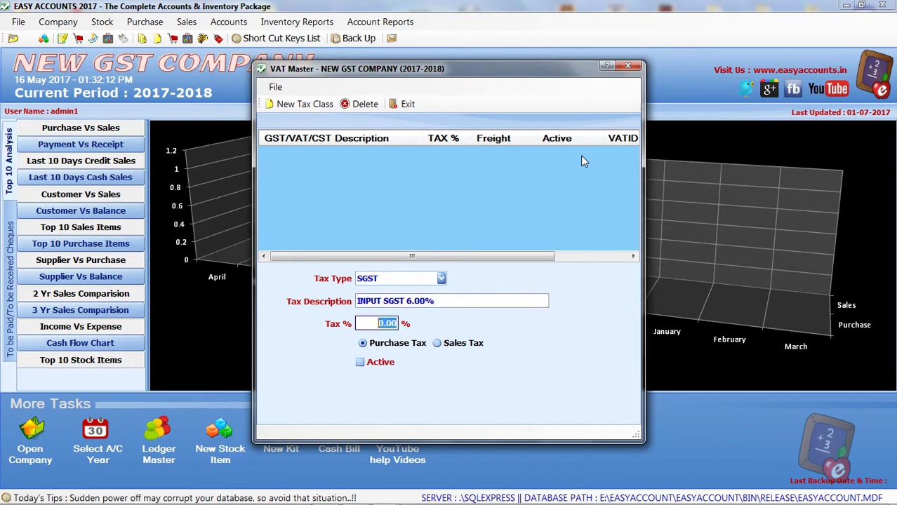
Step: Set the second SGST class's rate to 6% as purchase tax, mark it active, and save it
text(6)
key(Tab)
key(Return)
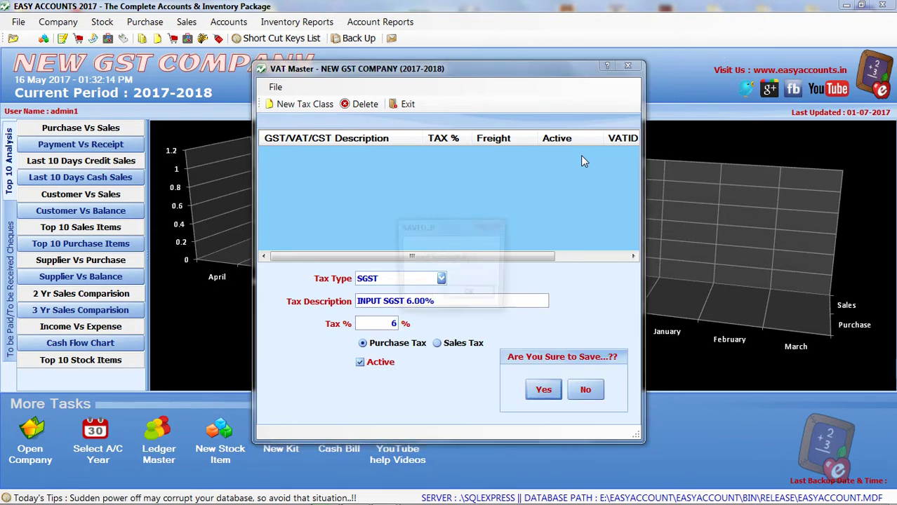
key(Return)
Step: Start a third SGST tax class with the description INPUT SGST 2.50%
key(Down)
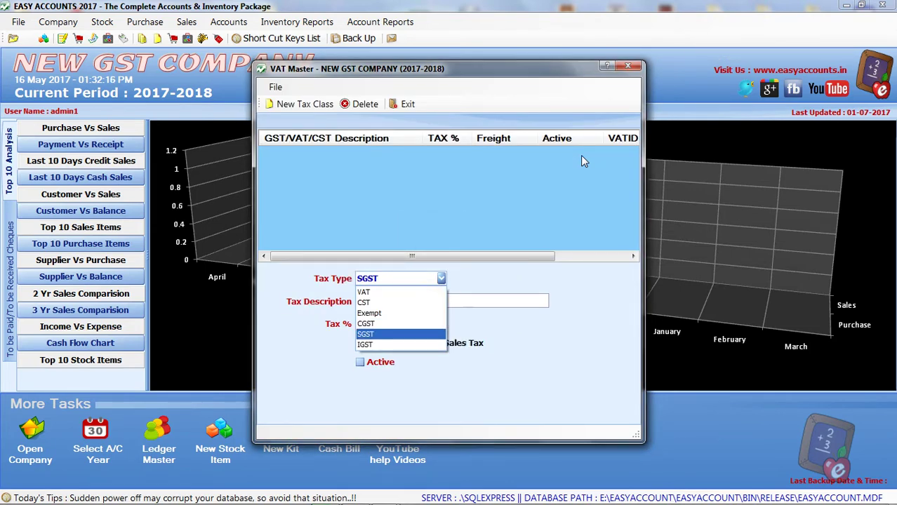
key(Return)
text(INPUT)
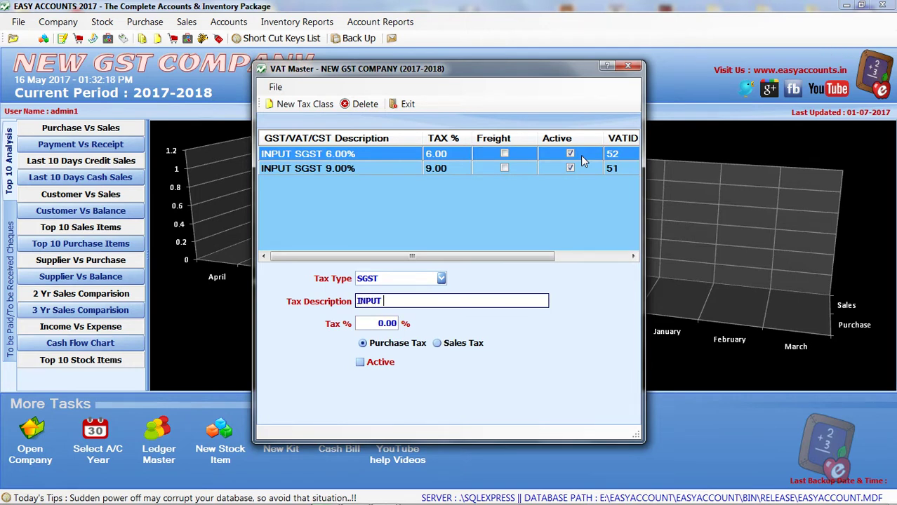
text( SGST 2.50)
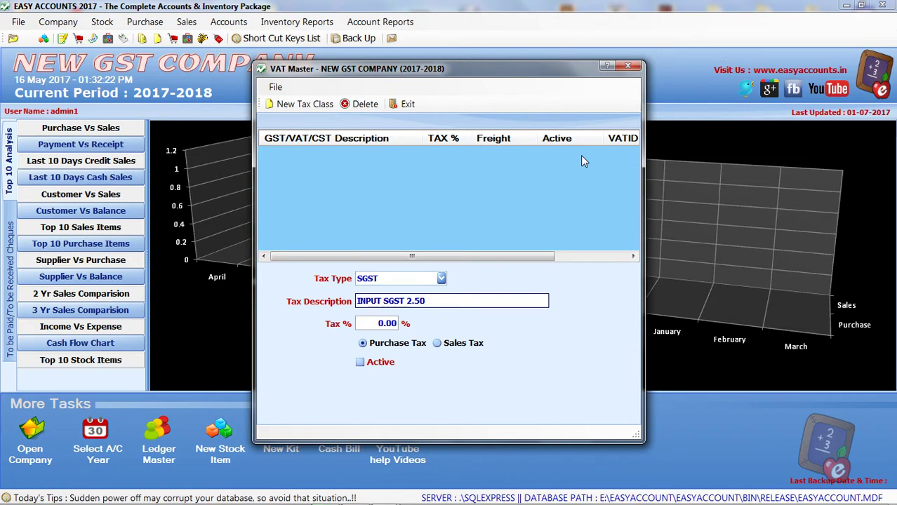
text(%)
key(Tab)
Step: Set the third SGST class's rate to 2.5% as purchase tax, mark it active, save it, and close the tax class master
text(2)
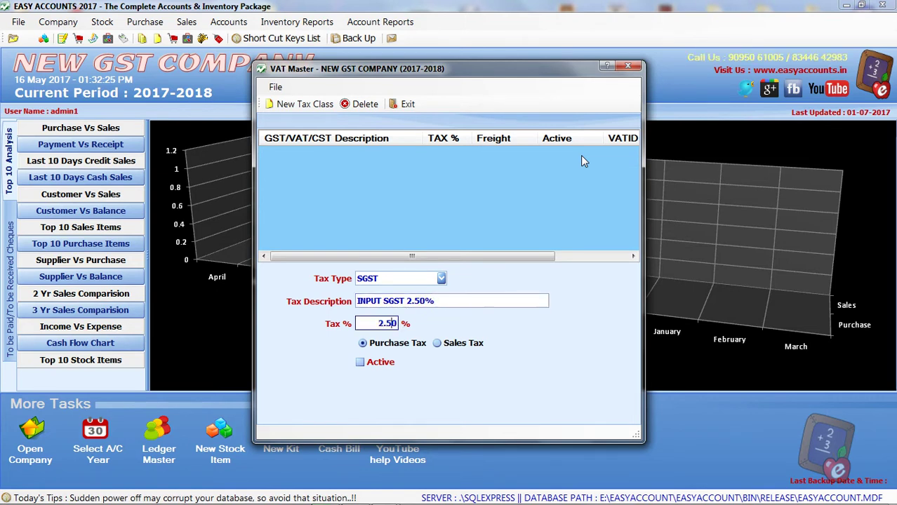
text(.5)
key(Tab)
key(Tab)
key(space)
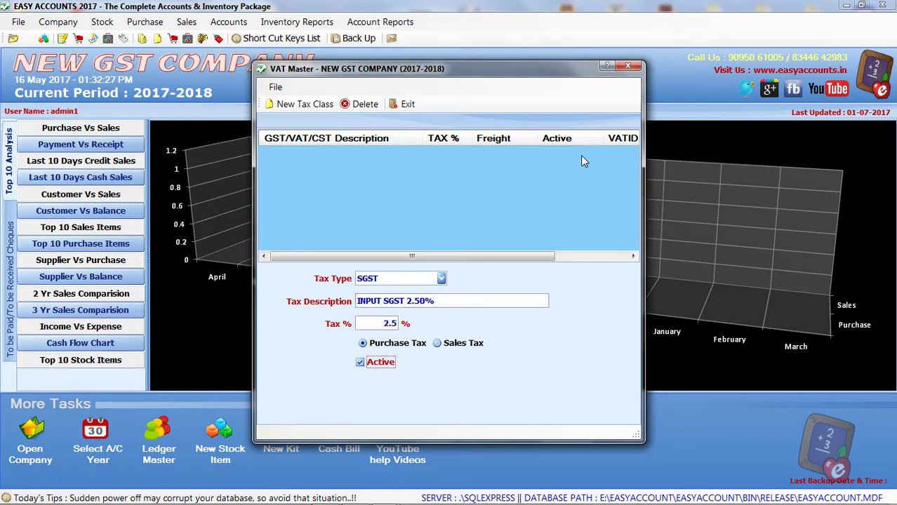
key(Return)
key(Return)
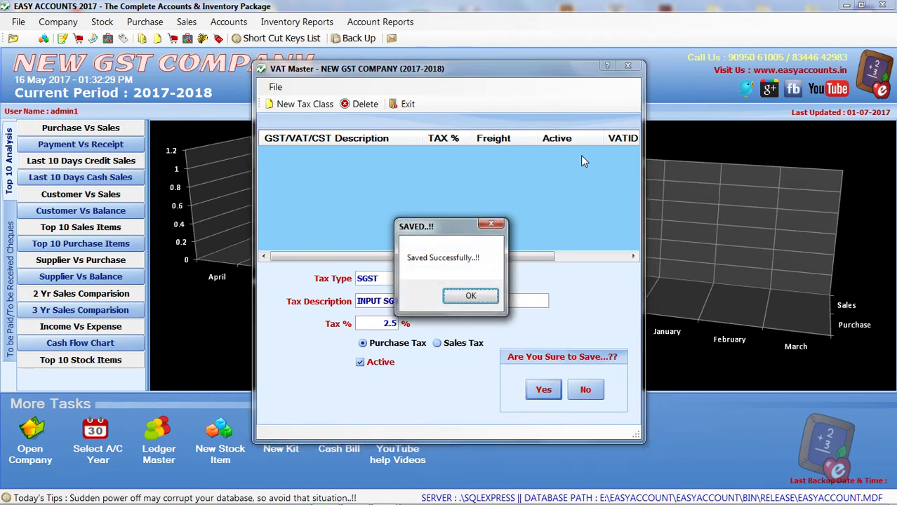
key(Return)
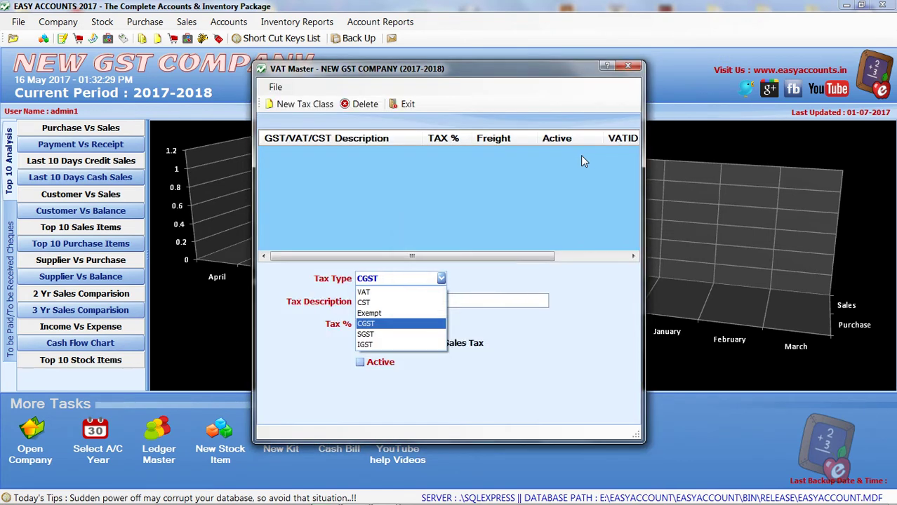
click(629, 69)
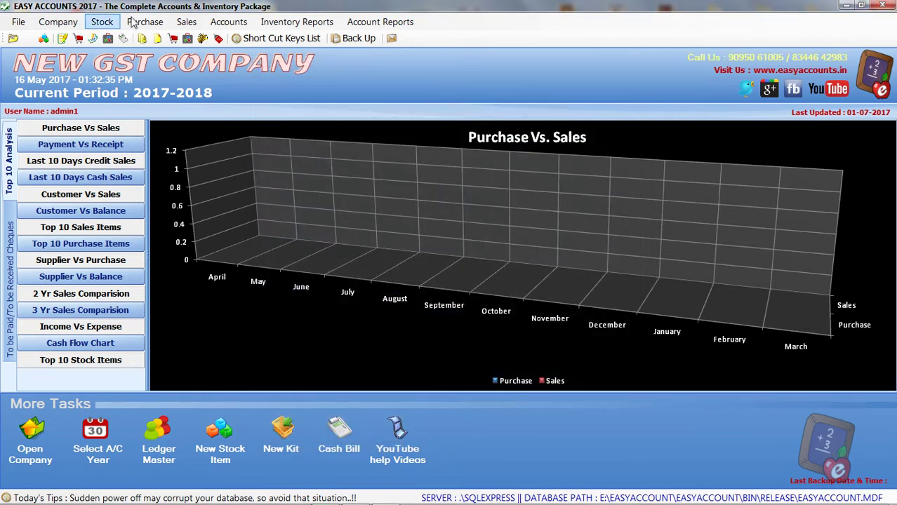
Step: Open the ledger master for a new account ledger and name it INPUT SGST 9.00%
click(229, 21)
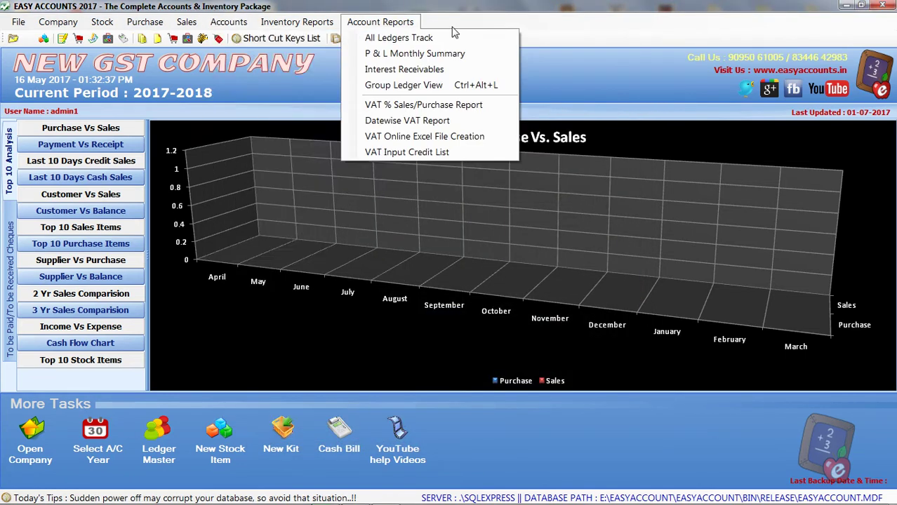
click(229, 22)
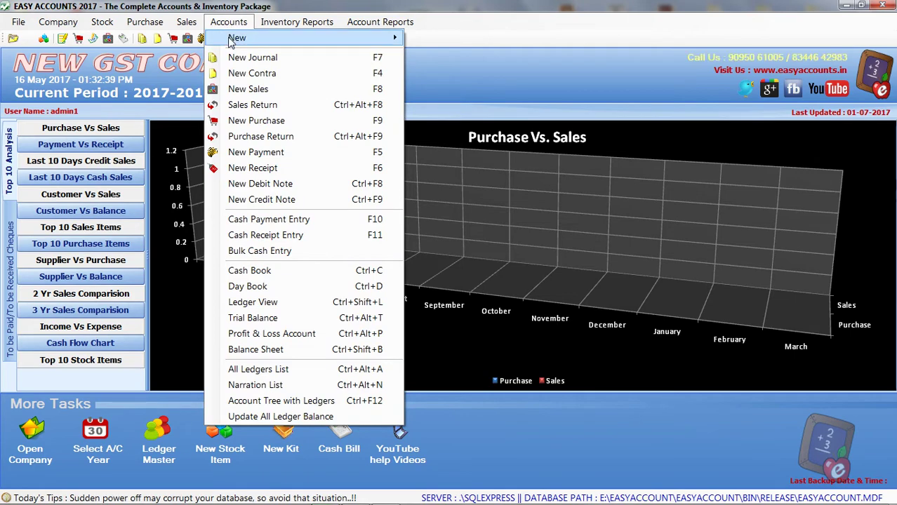
mouse_move(231, 42)
click(437, 42)
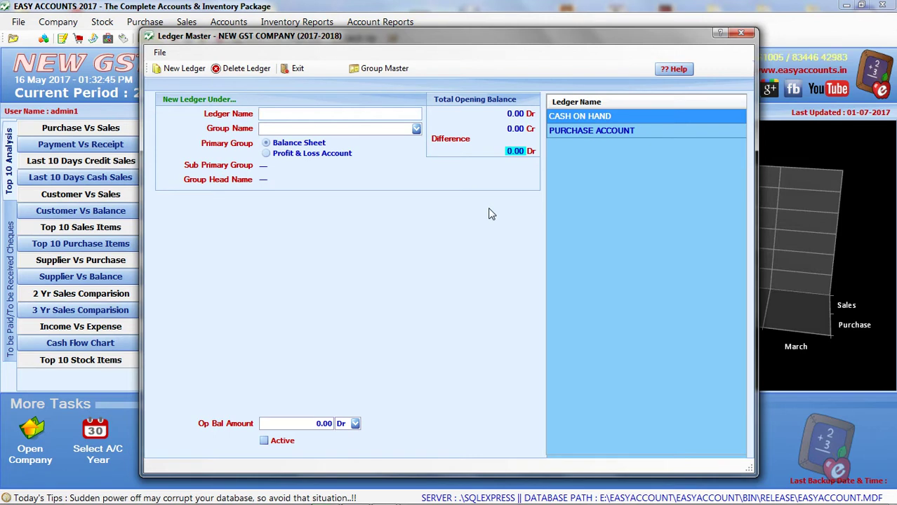
text(INP)
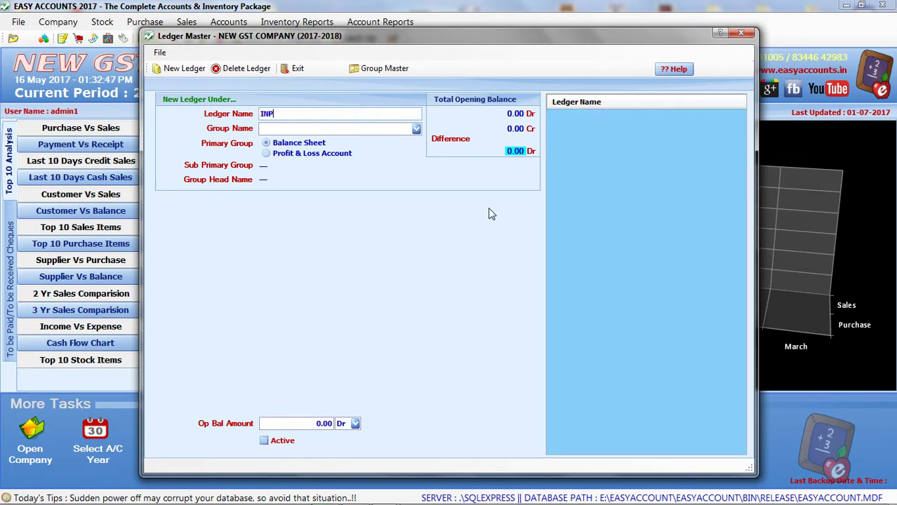
text(UT SGST 9.00%)
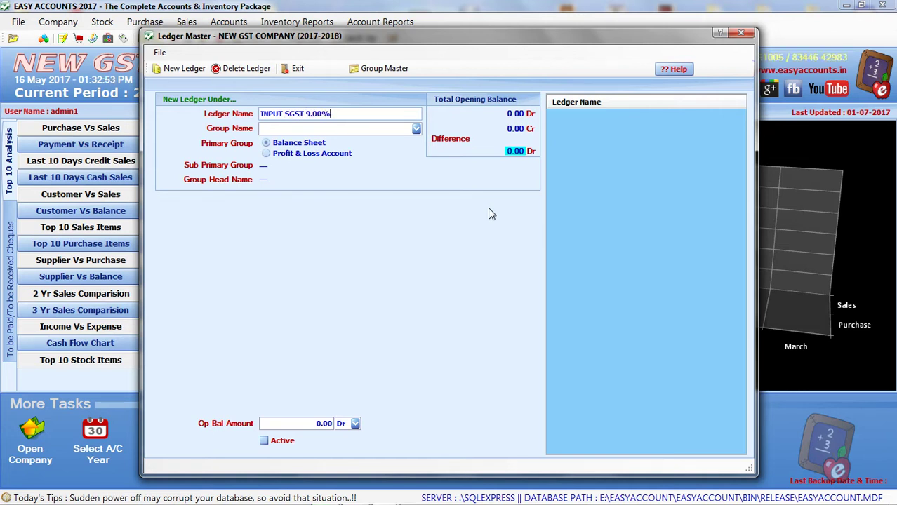
key(Return)
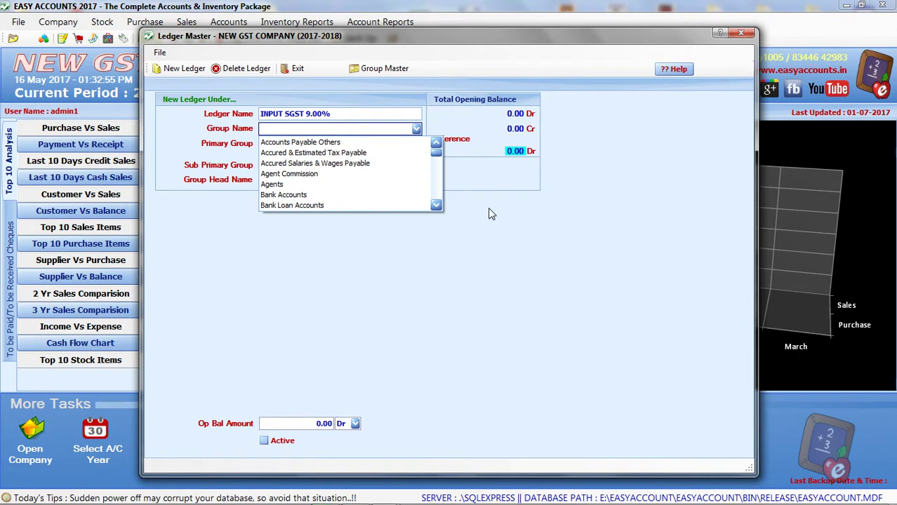
Step: Assign the INPUT SGST 9.00% ledger to the Duties & Taxes group with SGST as its duty/tax type
text(du)
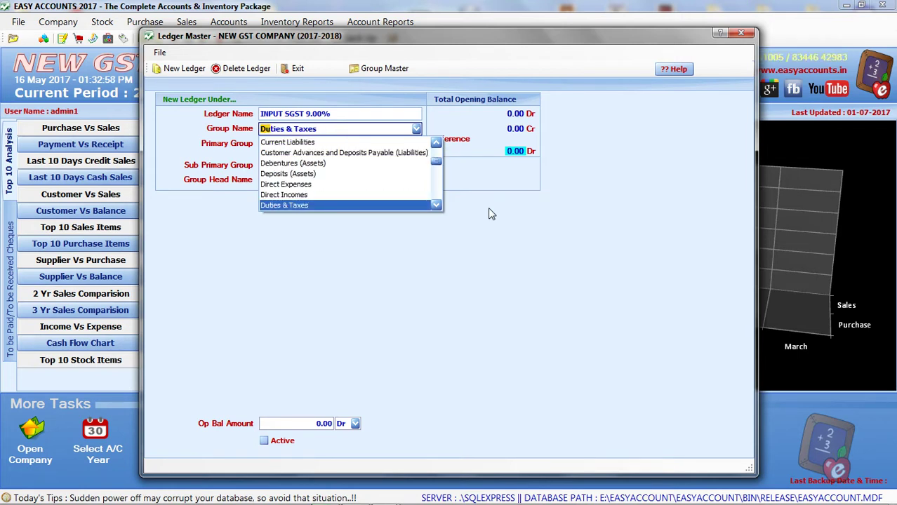
key(Return)
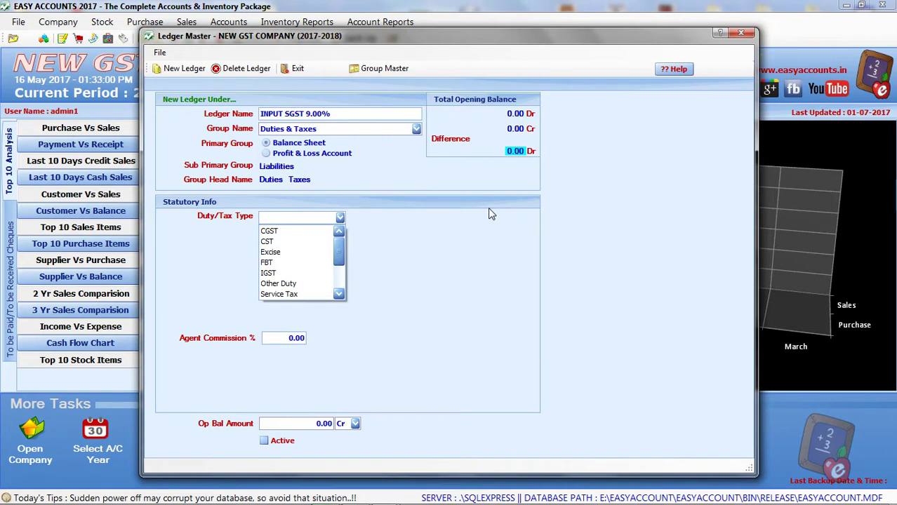
key(Down)
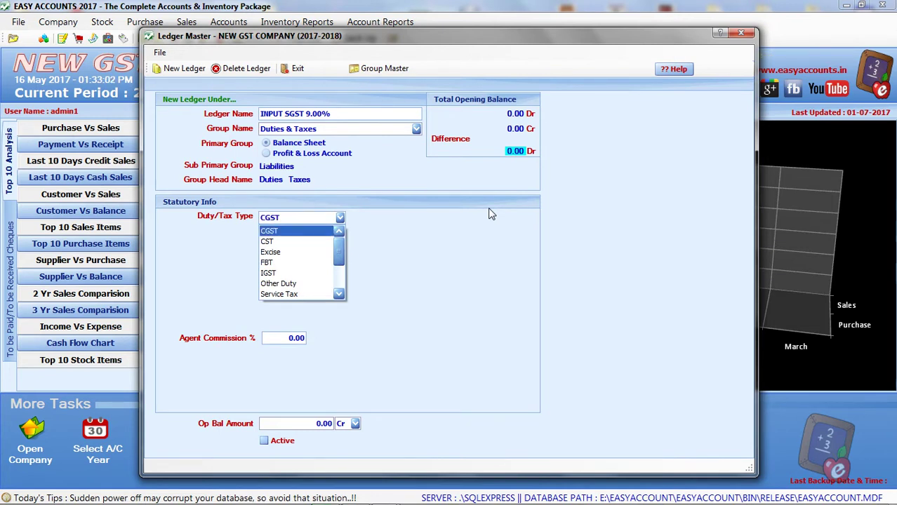
key(s)
key(Down)
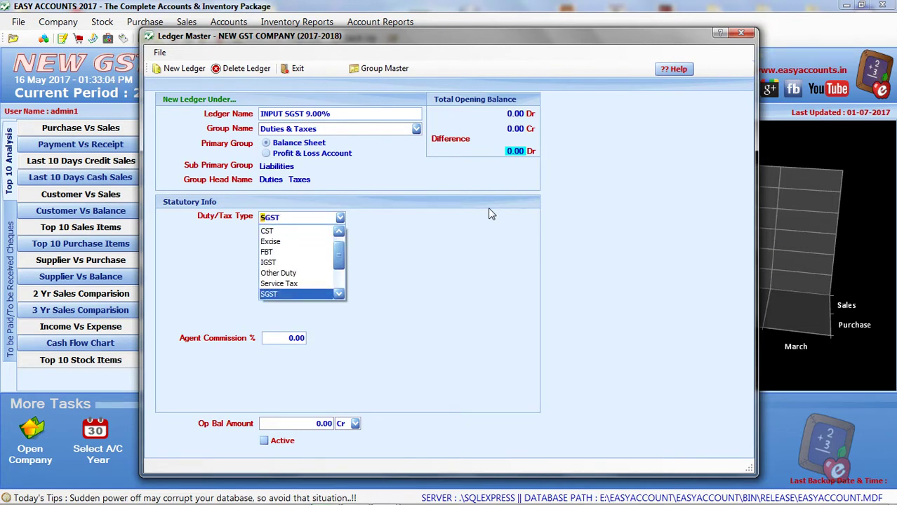
key(Return)
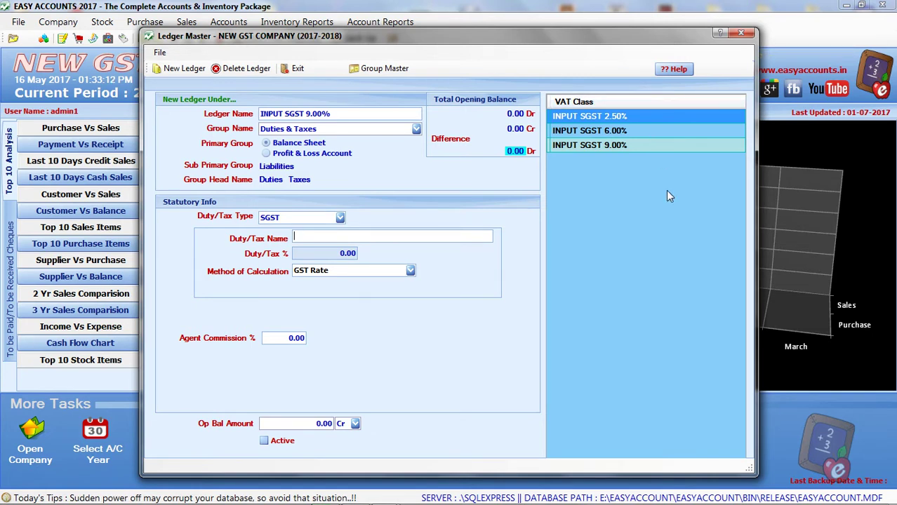
Step: Link the ledger to the INPUT SGST 9.00% tax class and choose GST Rate as the method of calculation
text(I)
key(Down)
key(Down)
key(Return)
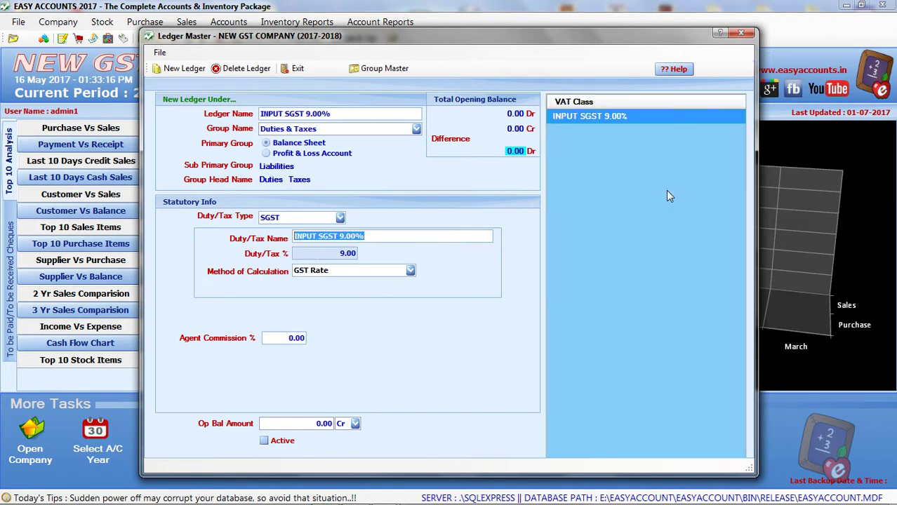
key(Return)
key(Return)
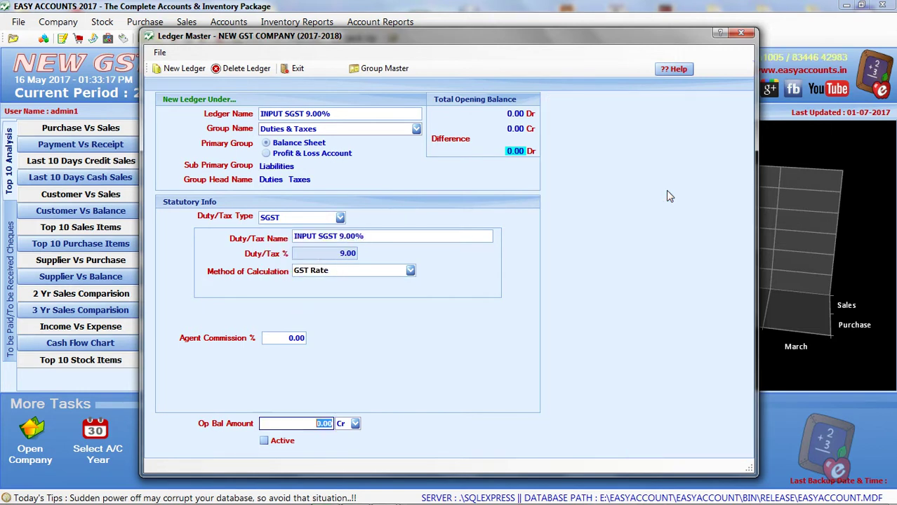
click(410, 272)
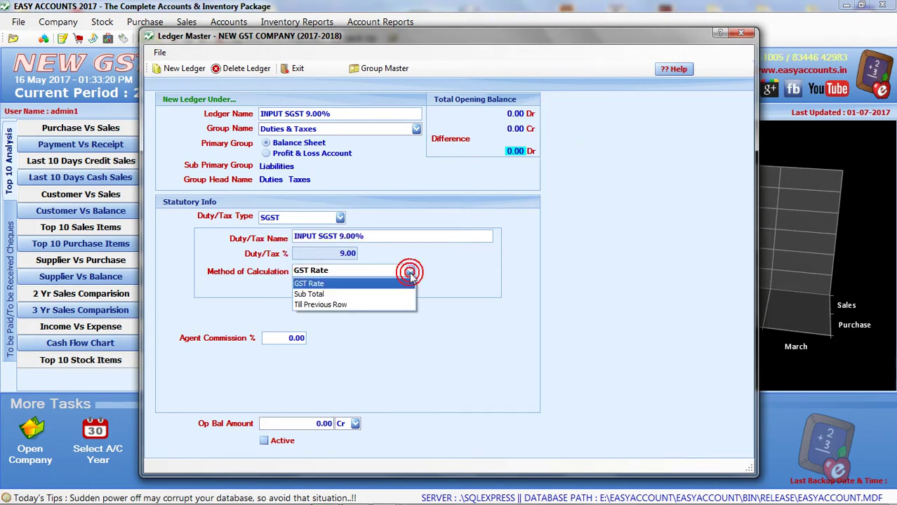
click(326, 287)
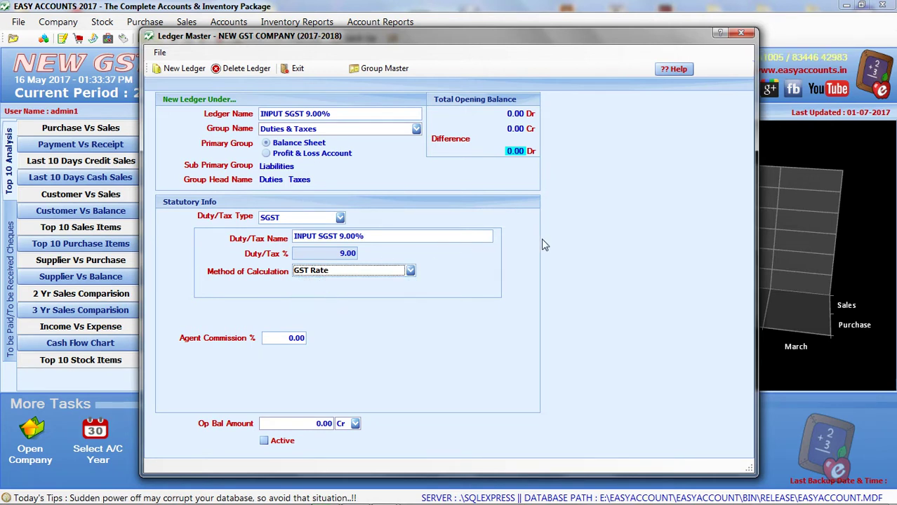
Step: Keep the zero opening balance, mark the INPUT SGST 9.00% ledger active, and save it
key(Return)
key(Return)
key(Return)
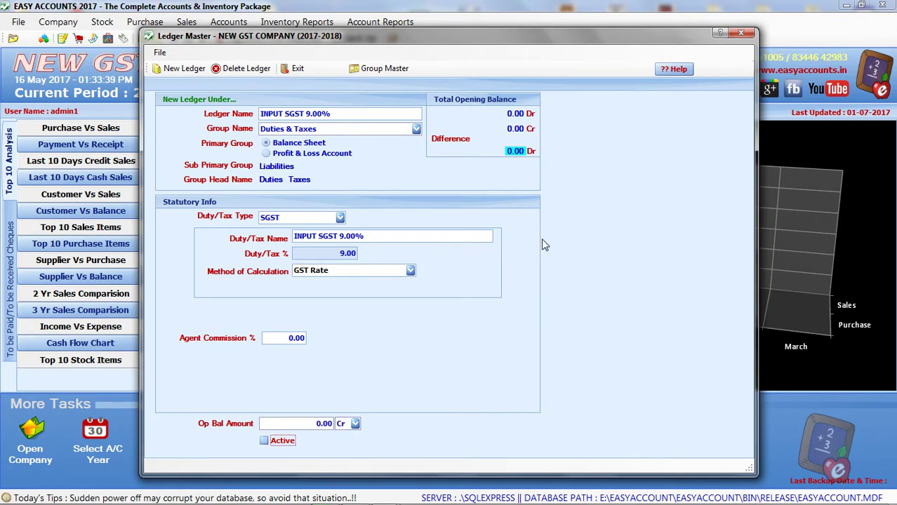
key(Return)
key(Return)
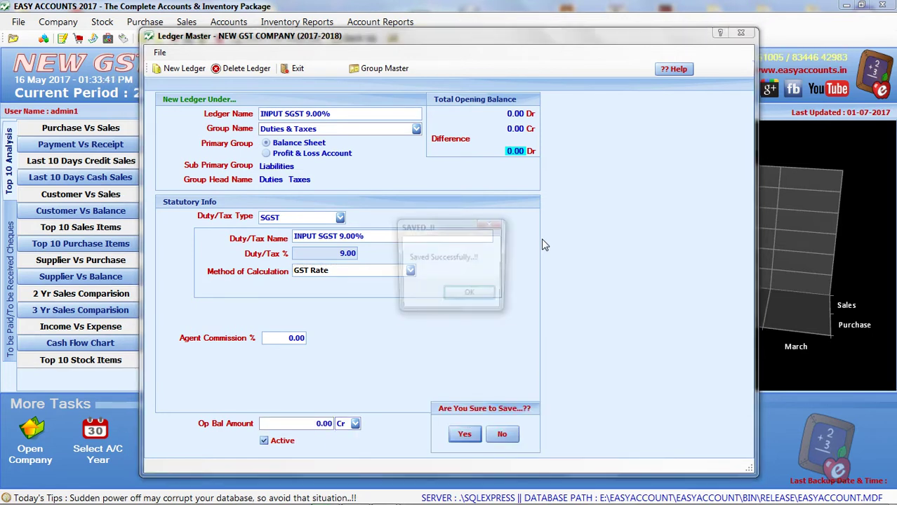
key(Return)
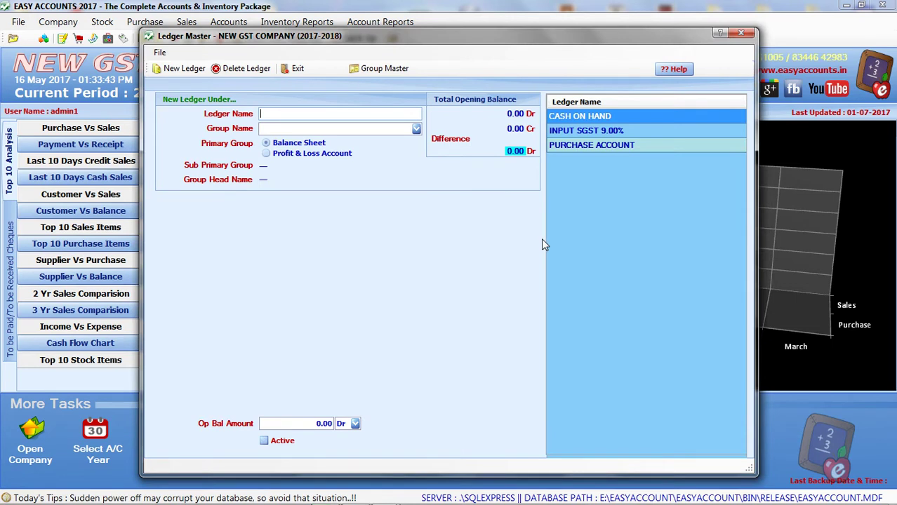
Step: Start another new ledger and name it INPUT SGST 6.00%
text(INPUT)
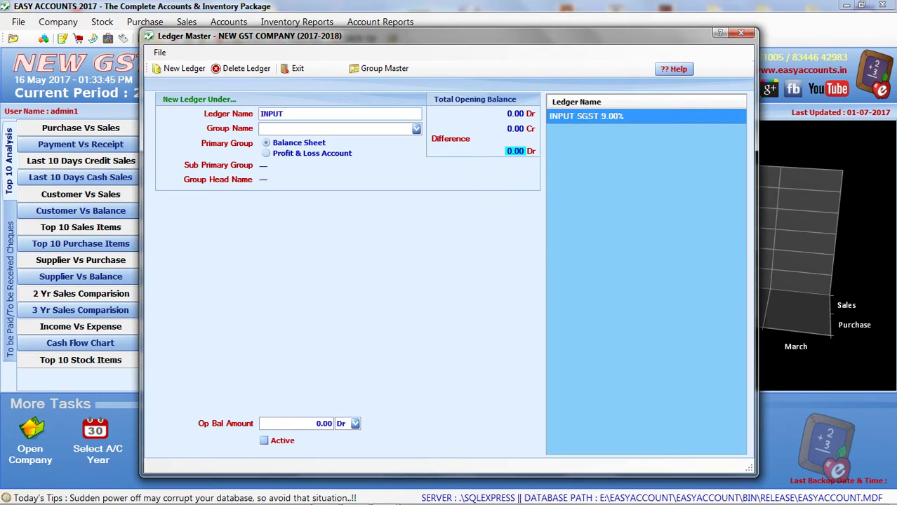
text( SGST 6)
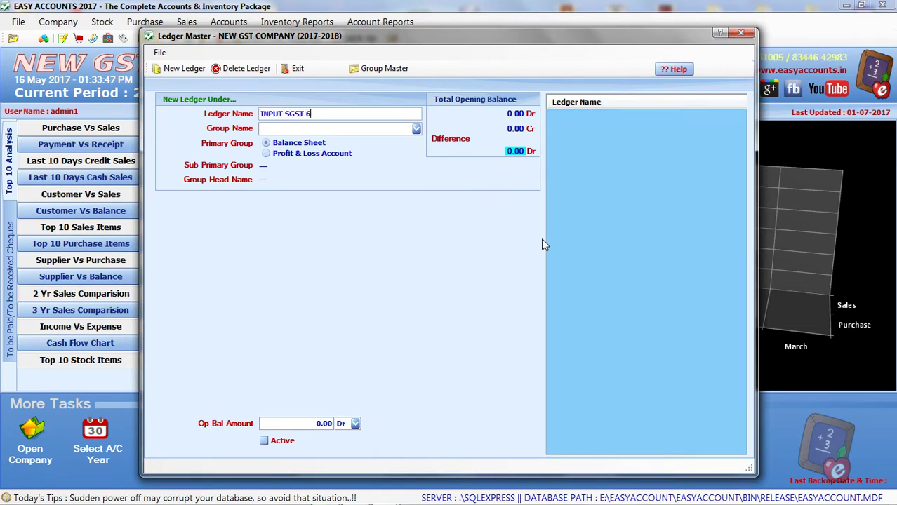
text(.00%)
key(Return)
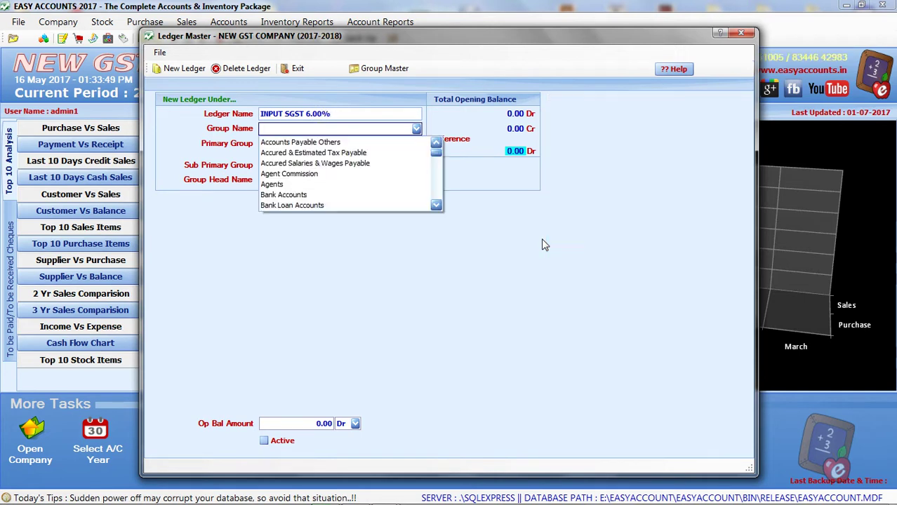
Step: Assign the INPUT SGST 6.00% ledger to the Duties & Taxes group with SGST as its duty/tax type
text(Duties & Taxes)
key(Return)
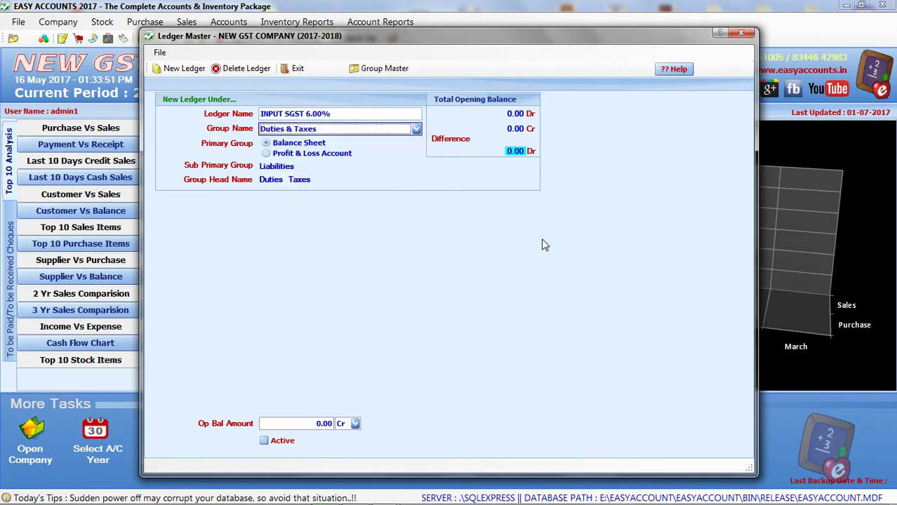
key(Return)
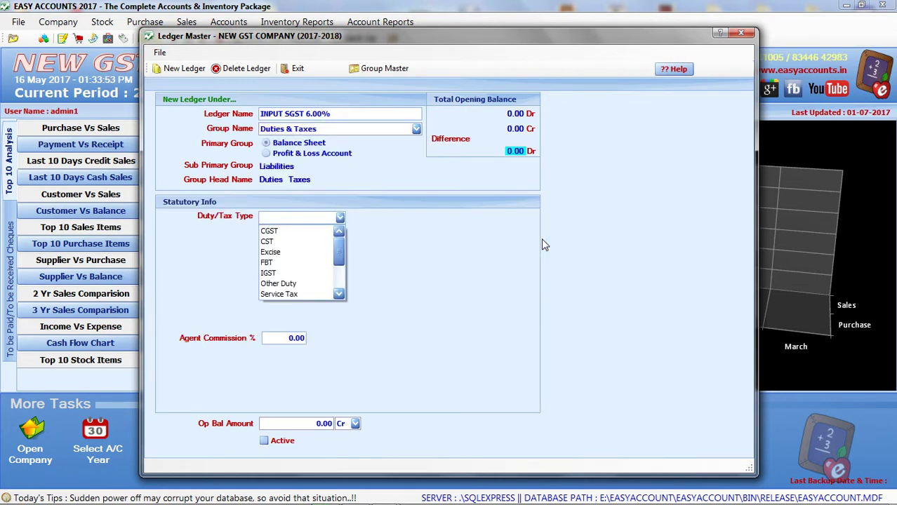
text(SGST)
key(Return)
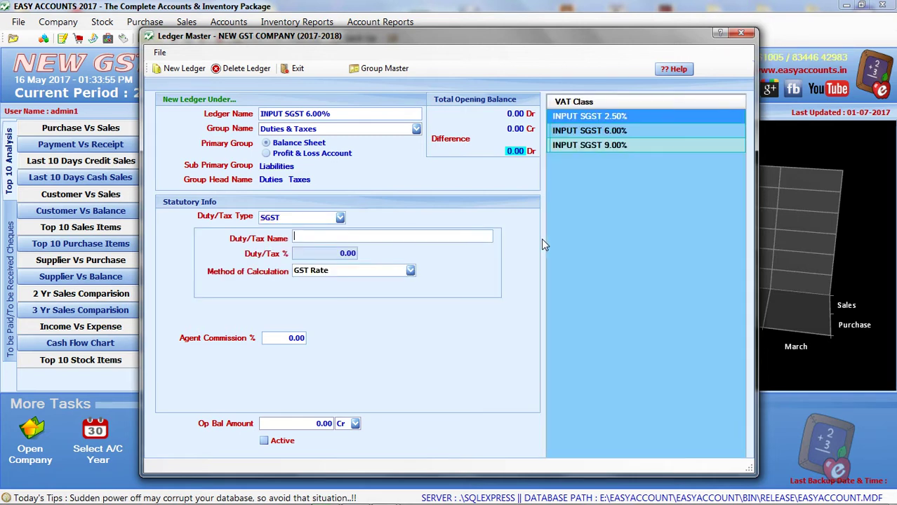
Step: Link the ledger to the INPUT SGST 6.00% tax class and choose GST Rate as the method of calculation
key(Down)
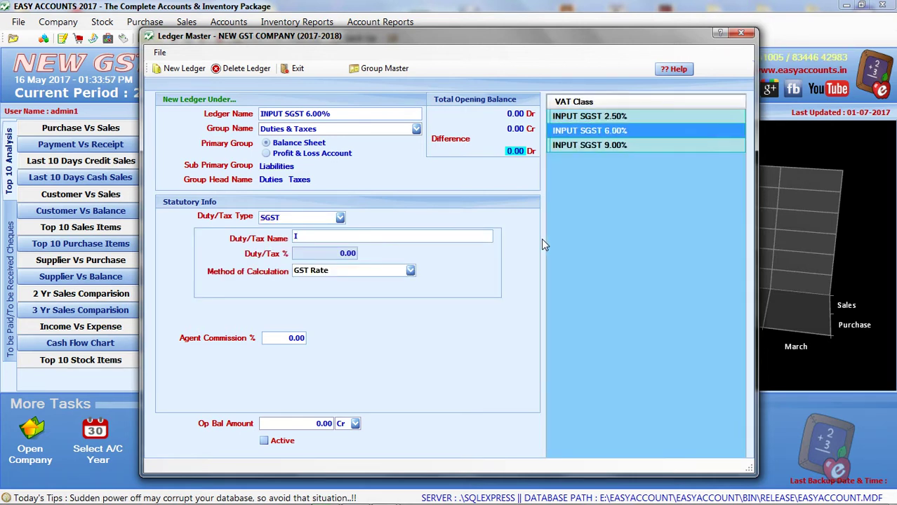
key(Return)
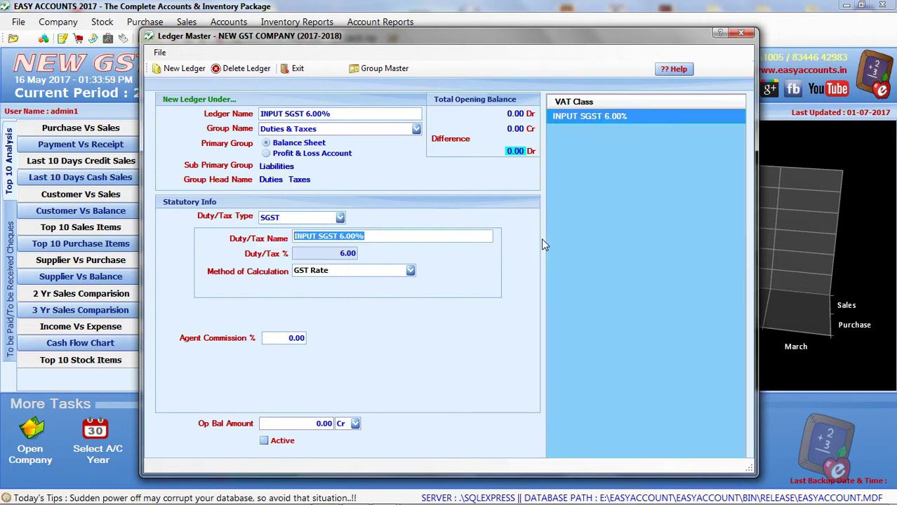
key(Return)
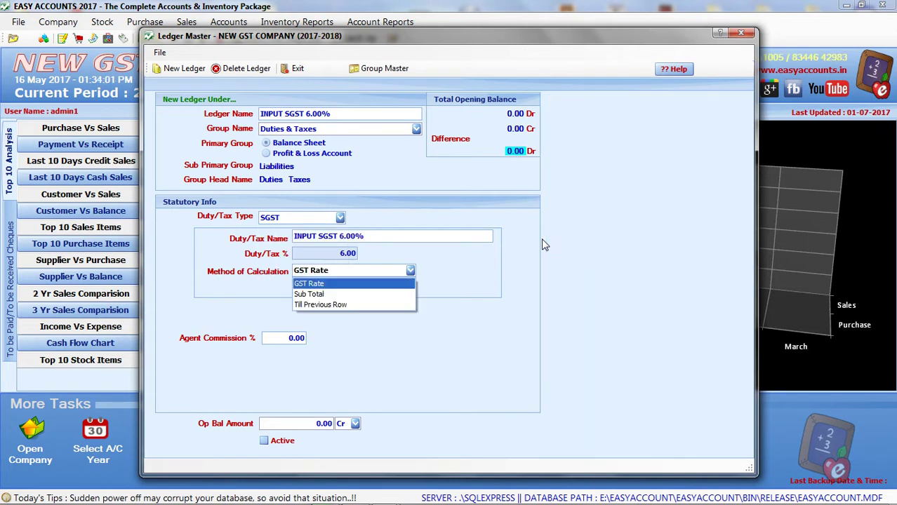
key(Return)
Step: Keep the zero opening balance, mark the INPUT SGST 6.00% ledger active, and save it
key(Return)
key(Return)
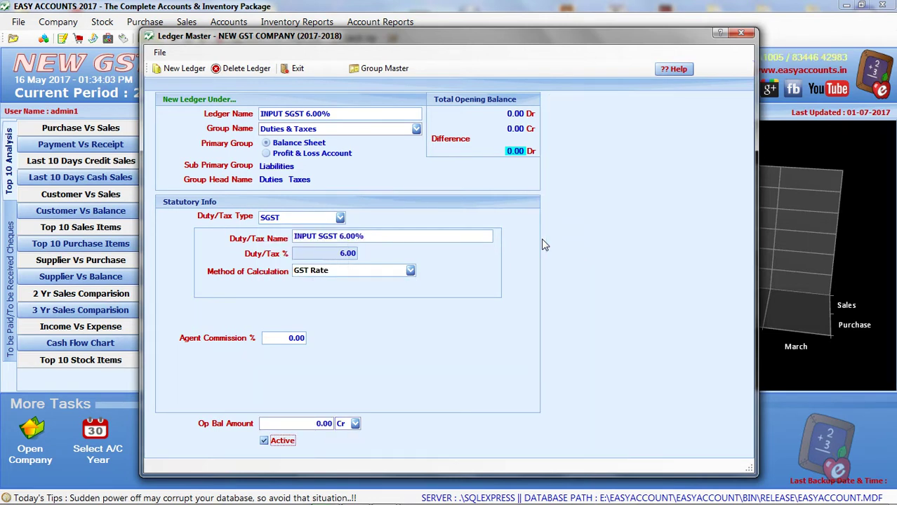
key(Return)
key(Return)
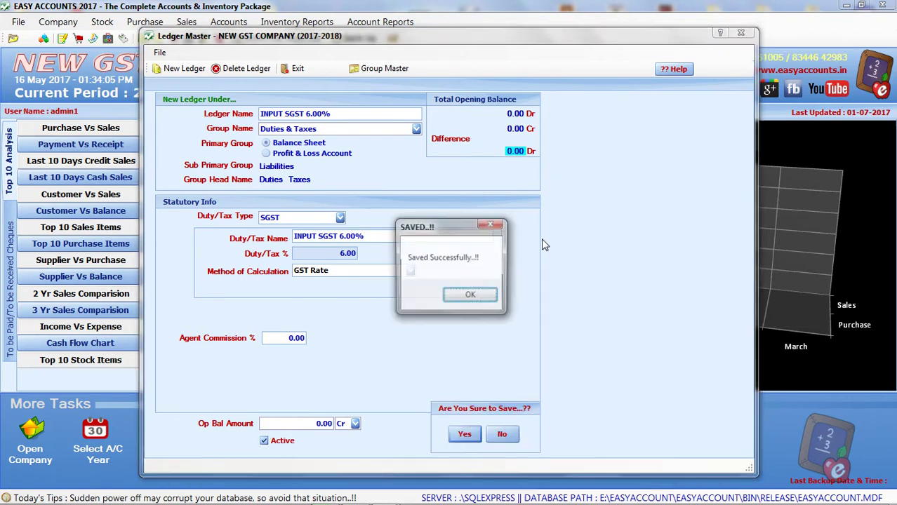
key(Return)
Step: Create a ledger named INPUT SGST 2.50% under the Duties & Taxes group with SGST as its duty/tax type
text(INPU)
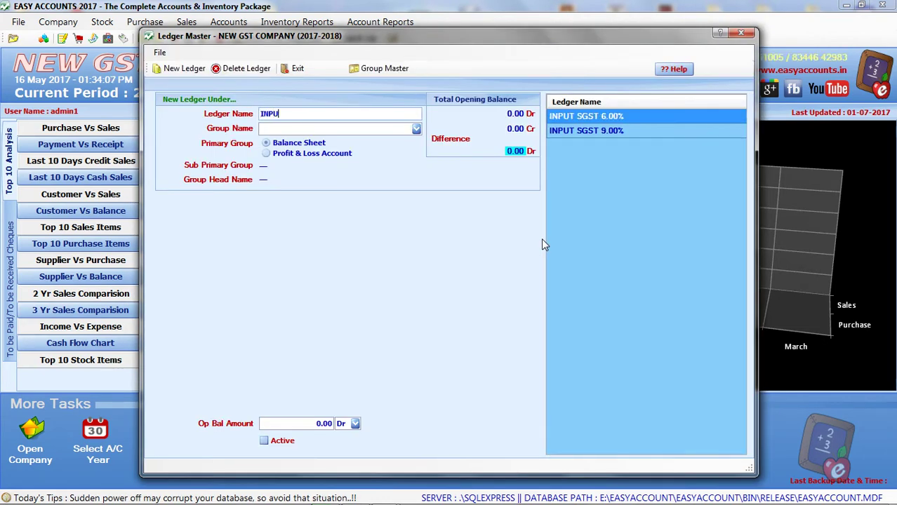
text(T SGST 2.50%)
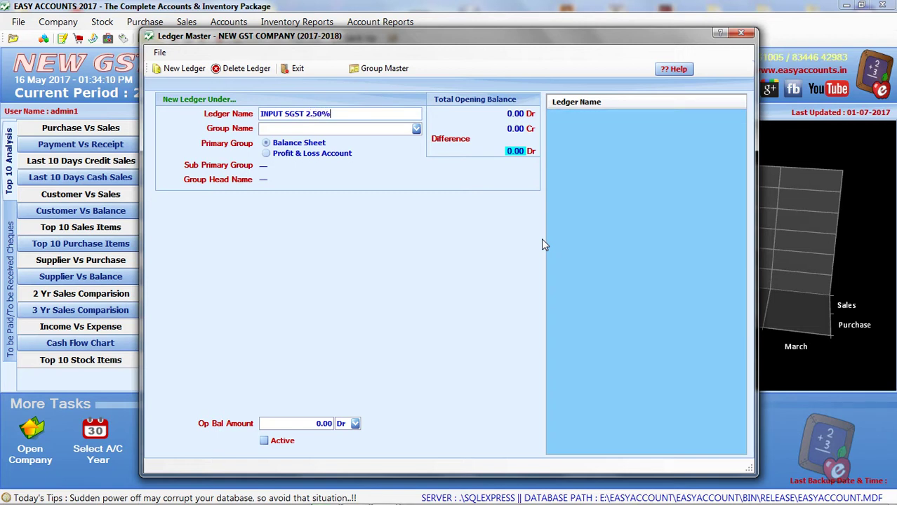
key(Return)
text(du)
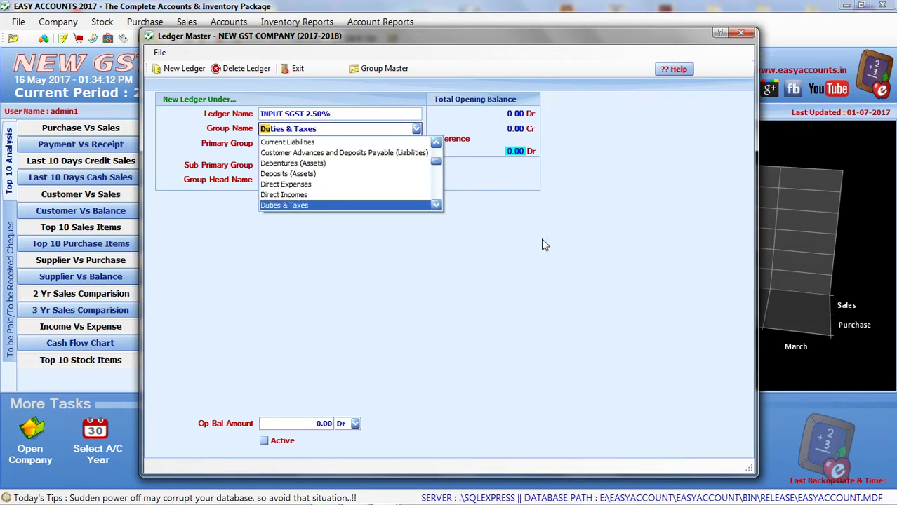
key(Return)
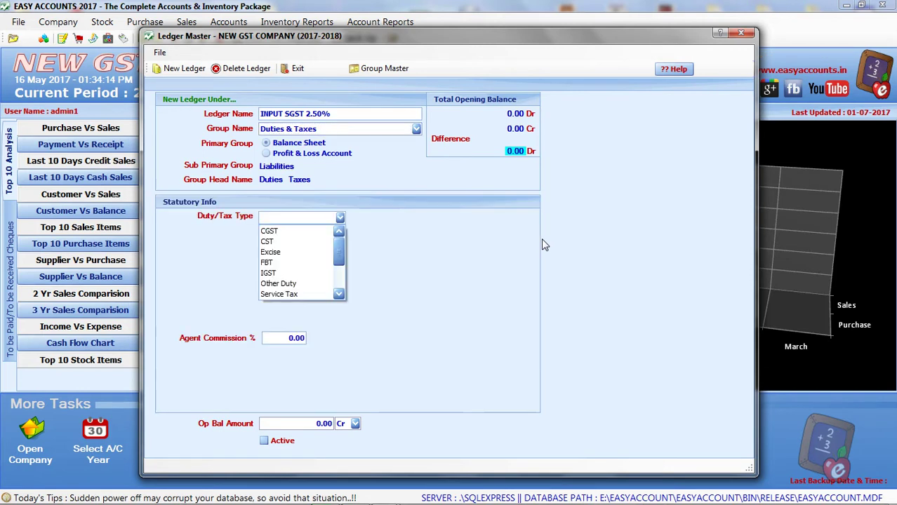
text(sg)
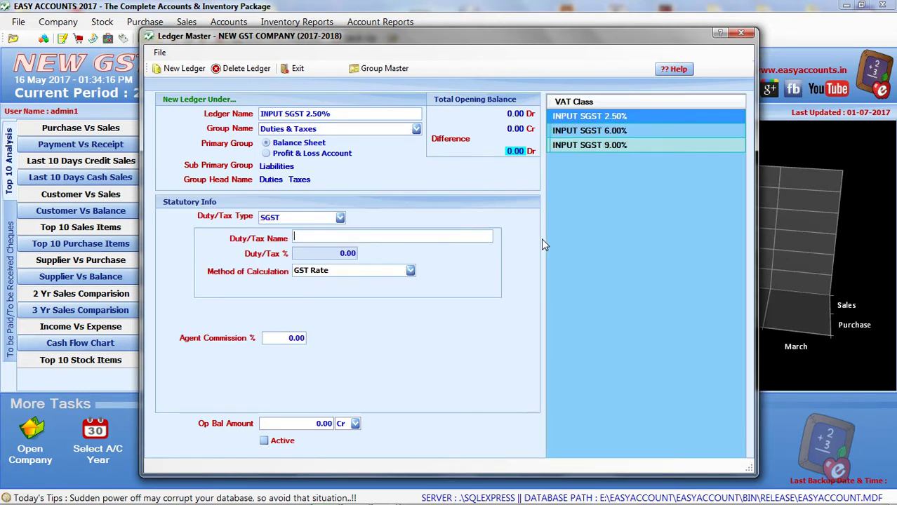
key(Return)
Step: Link the ledger to the INPUT SGST 2.50% tax class, with GST Rate as the method of calculation
text(I)
key(Down)
key(Up)
key(Return)
key(Return)
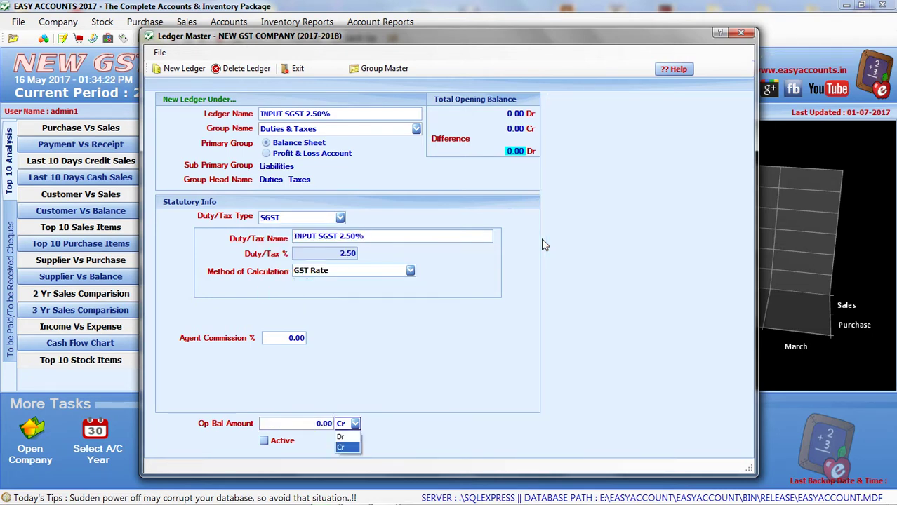
Step: Keep the zero credit opening balance, mark the INPUT SGST 2.50% ledger active, and save it
key(Return)
key(Return)
key(Return)
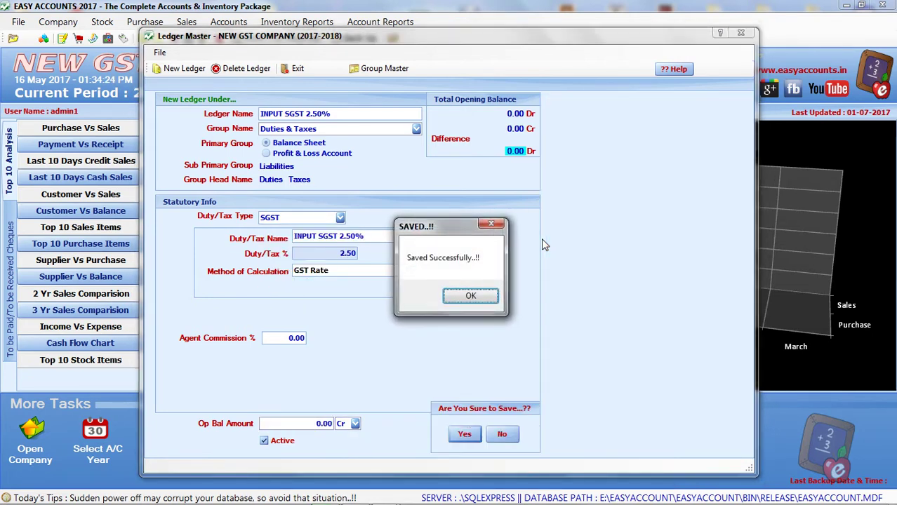
key(Return)
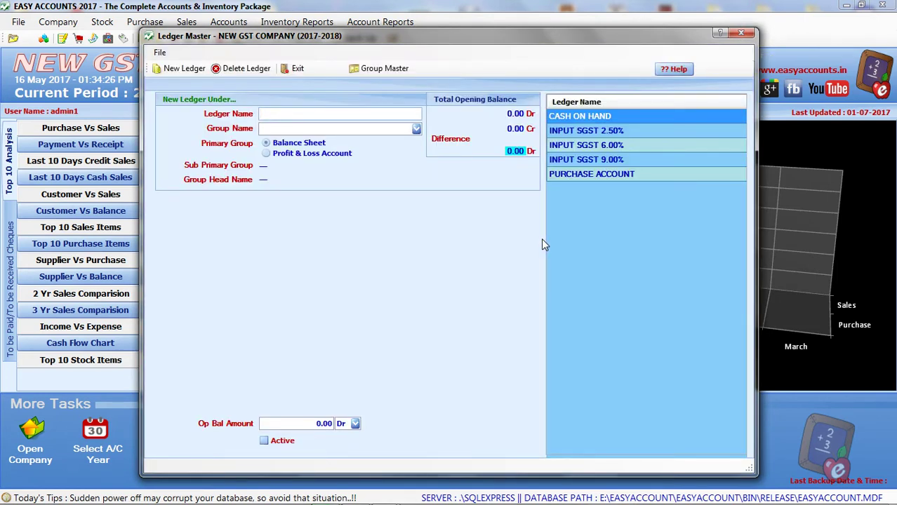
Step: Start a new ledger and name it INPUT CGST 9.00%
text(INPUT)
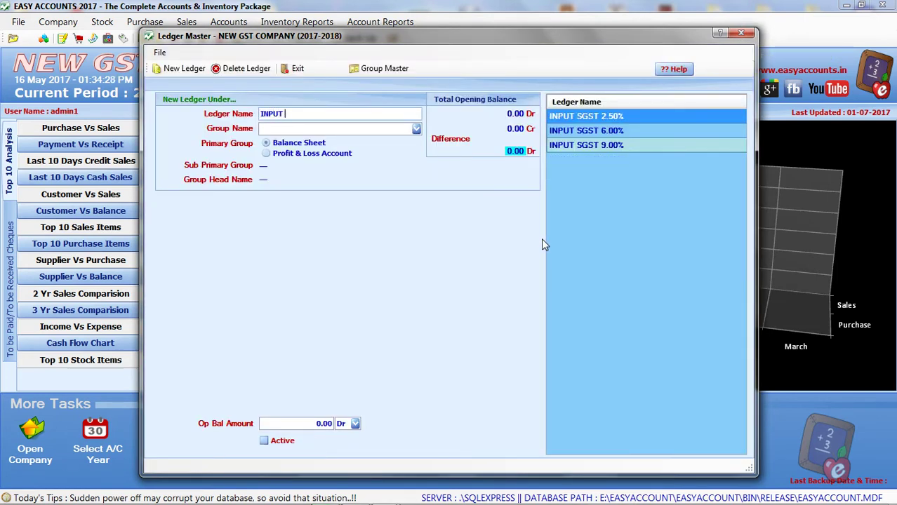
text( CGS)
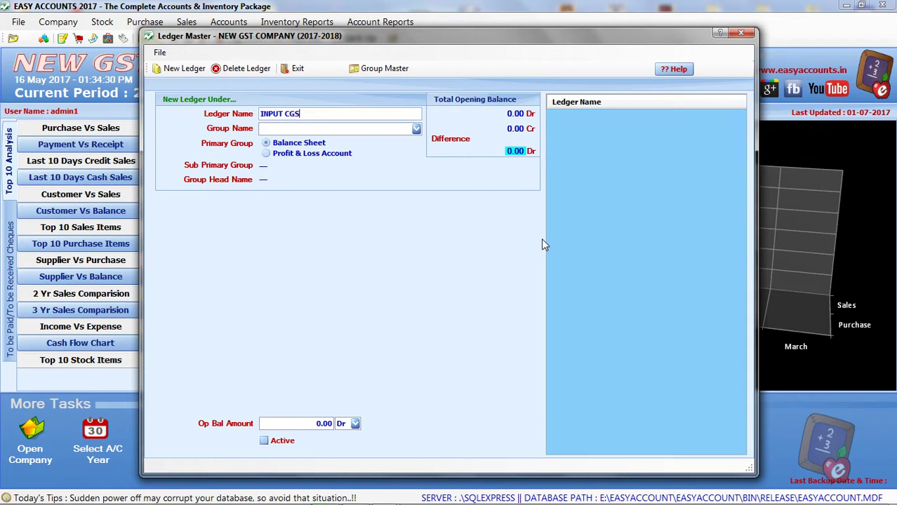
text(T 9.00%)
key(Return)
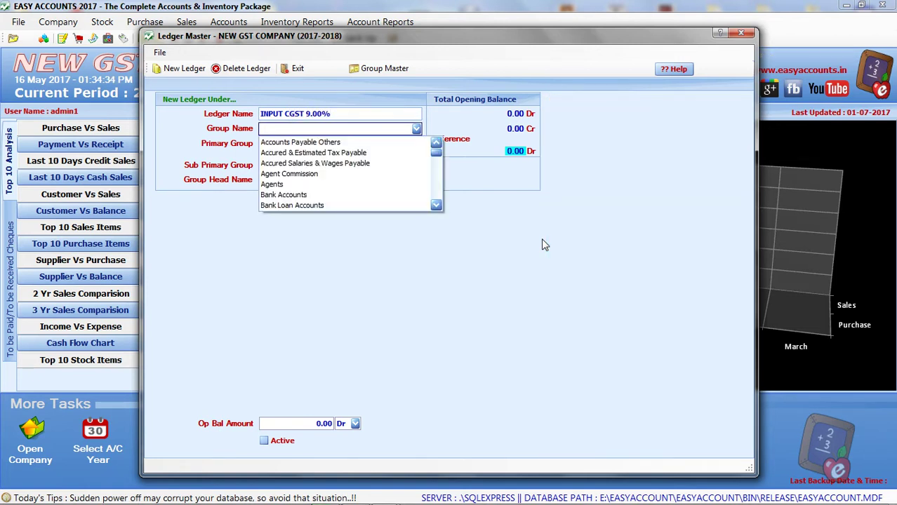
Step: Assign the INPUT CGST 9.00% ledger to the Duties & Taxes group with CGST as its duty/tax type
text(duties & Taxes)
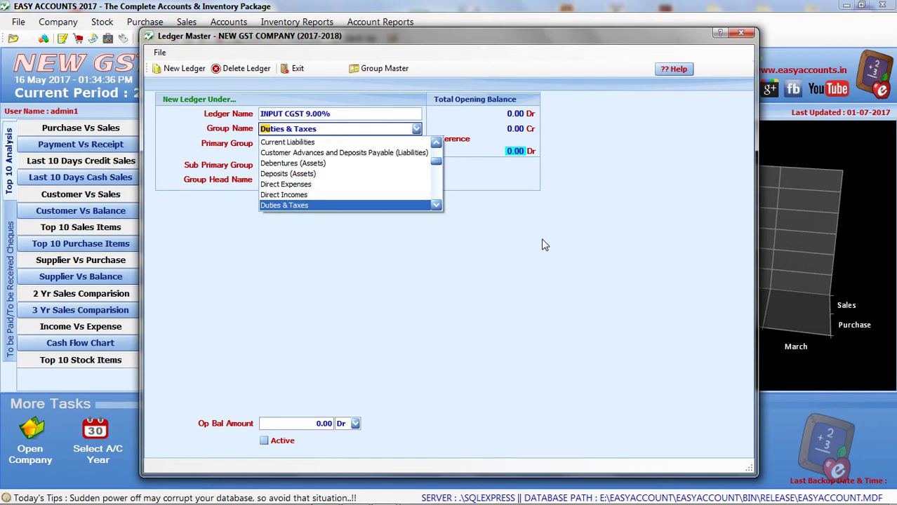
key(Return)
key(Return)
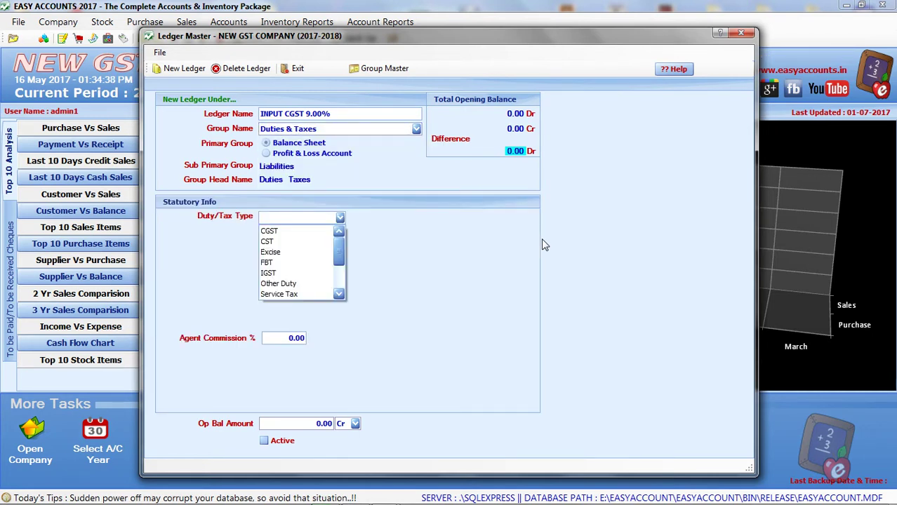
text(c)
key(Return)
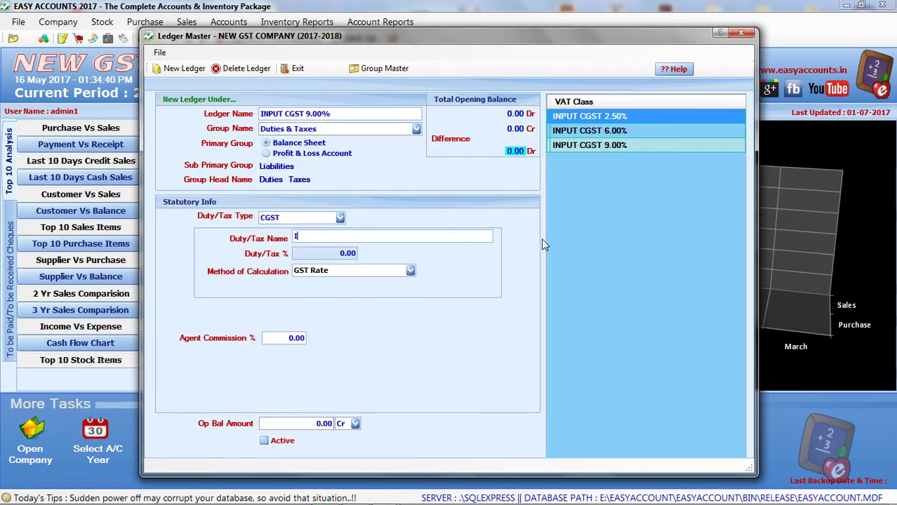
Step: Link the ledger to the INPUT CGST 9.00% tax class and choose GST Rate as the method of calculation
key(Down)
key(Down)
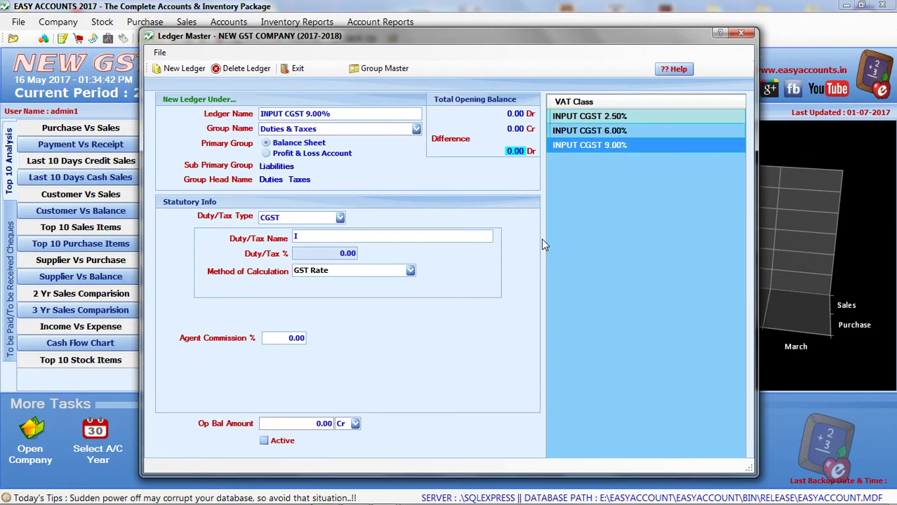
key(Return)
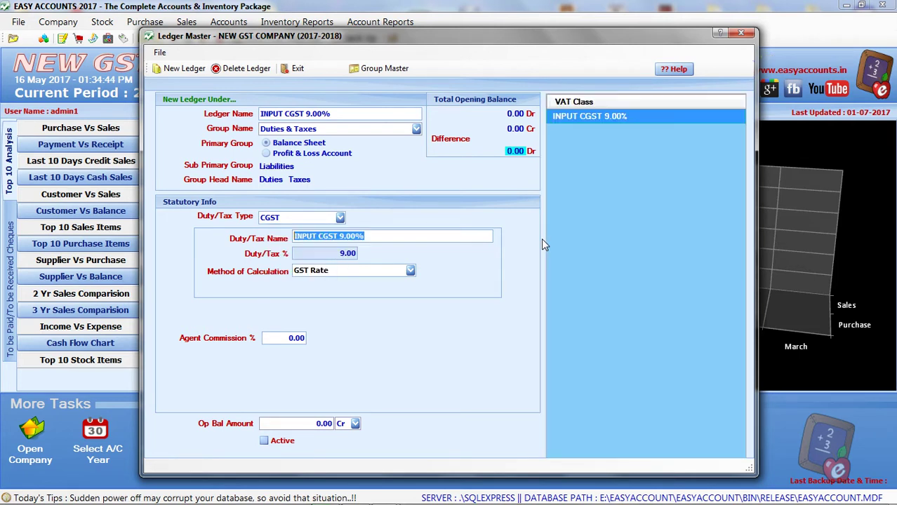
key(Return)
key(Return)
Step: Keep the zero opening balance, mark the INPUT CGST 9.00% ledger active, and save it
key(Return)
key(Return)
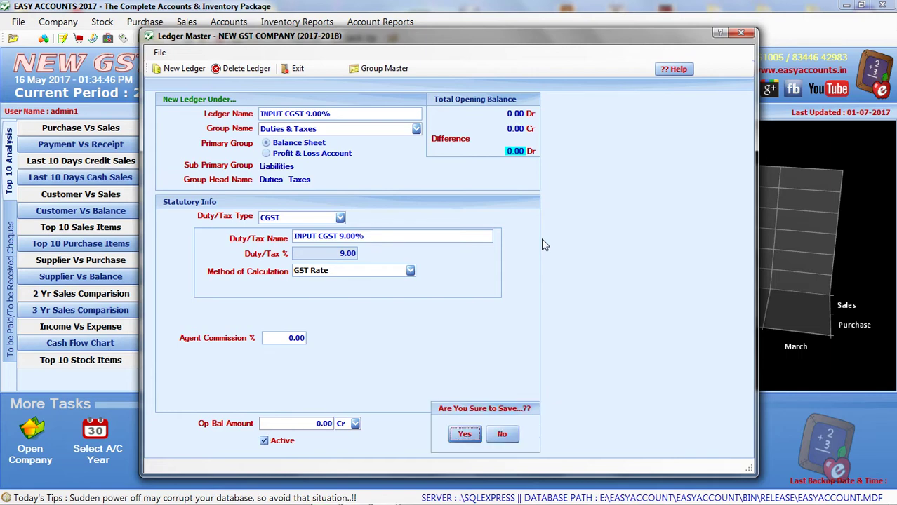
key(Return)
key(Return)
Step: Start another new ledger and name it INPUT CGST 6.00%
text(INPU)
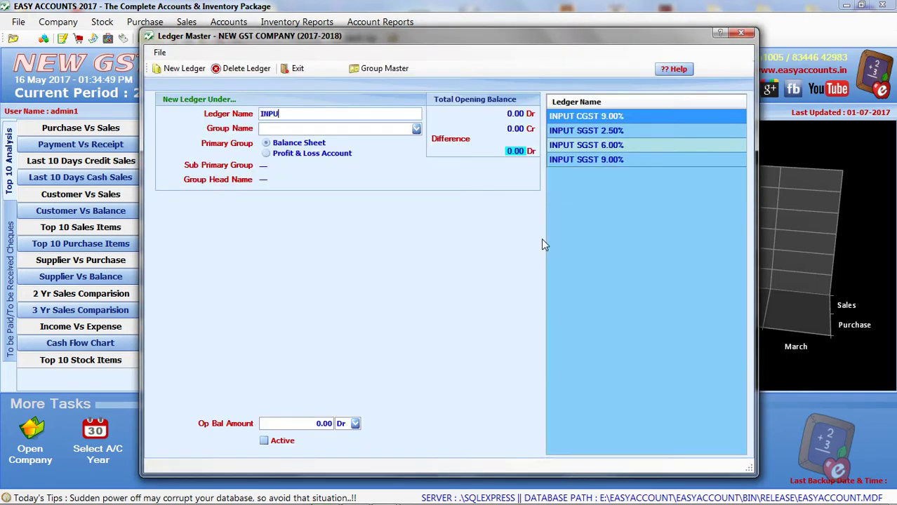
text(T CGST)
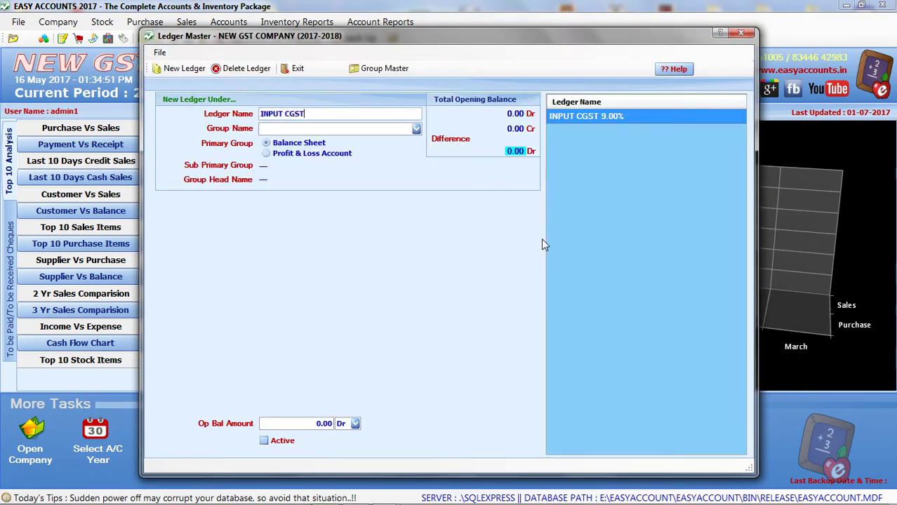
text( 6.00%)
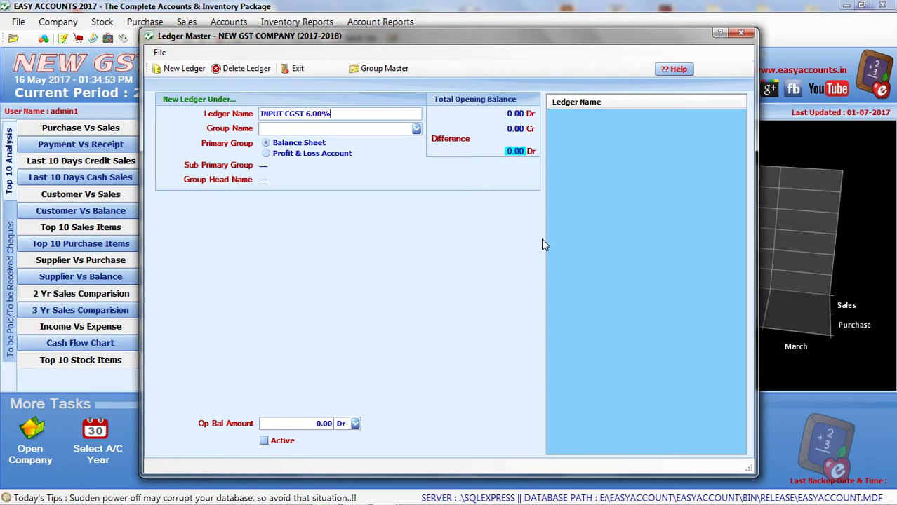
key(Return)
Step: Assign the INPUT CGST 6.00% ledger to the Duties & Taxes group with CGST as its duty/tax type
text(Duties & Taxes)
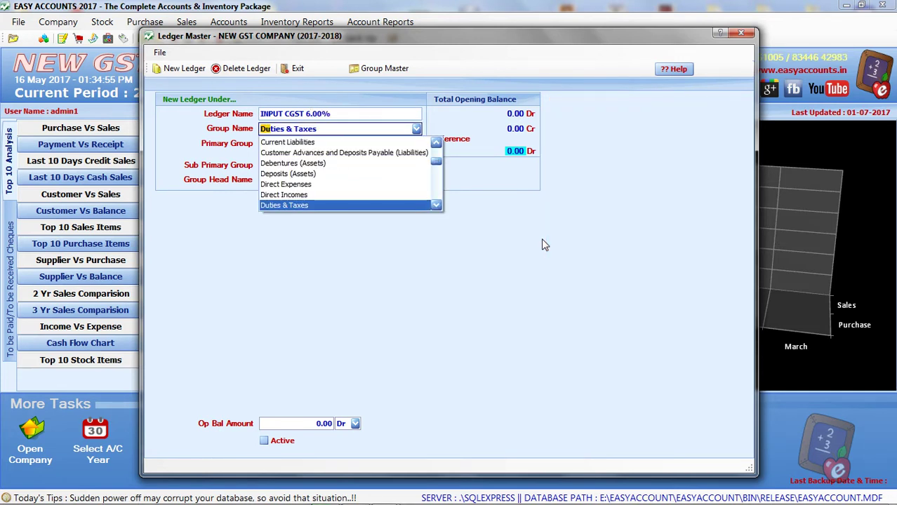
key(Return)
key(Down)
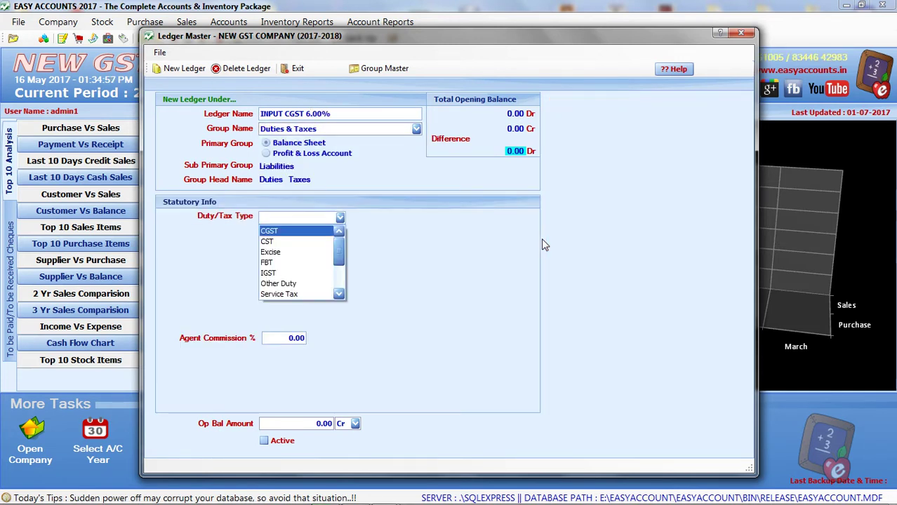
key(Return)
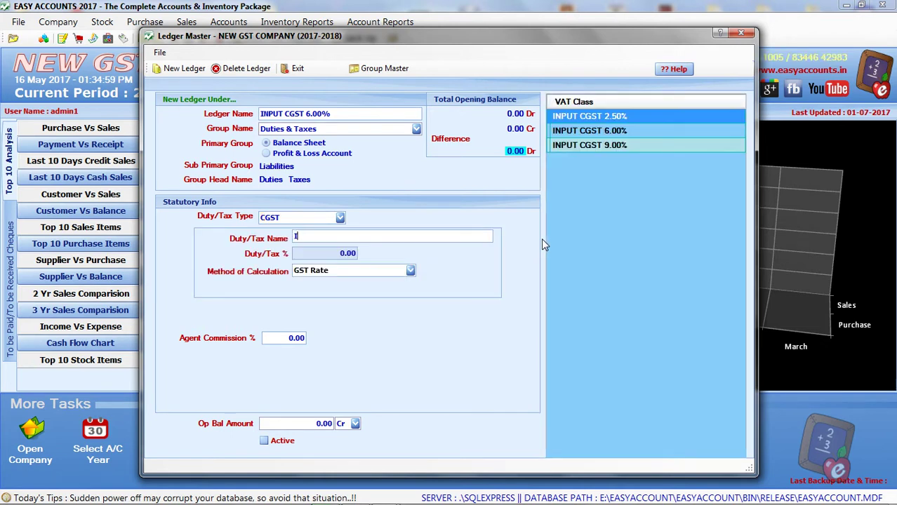
Step: Link the ledger to the INPUT CGST 6.00% tax class and keep GST Rate as the method of calculation
key(Down)
key(Return)
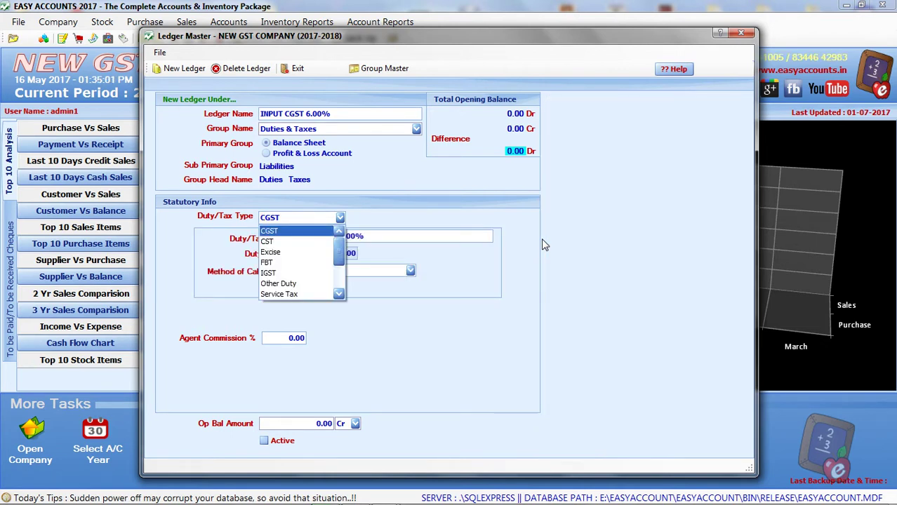
key(Return)
key(Return)
key(Return)
Step: Mark the INPUT CGST 6.00% ledger active with a zero opening balance and save it
key(Return)
key(Return)
key(Return)
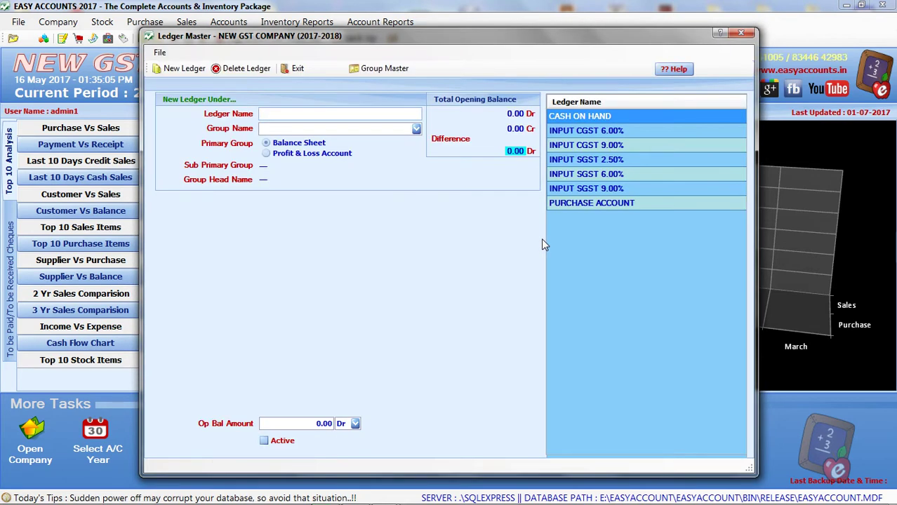
Step: Name the new ledger INPUT CGST 2.50%
text(IN)
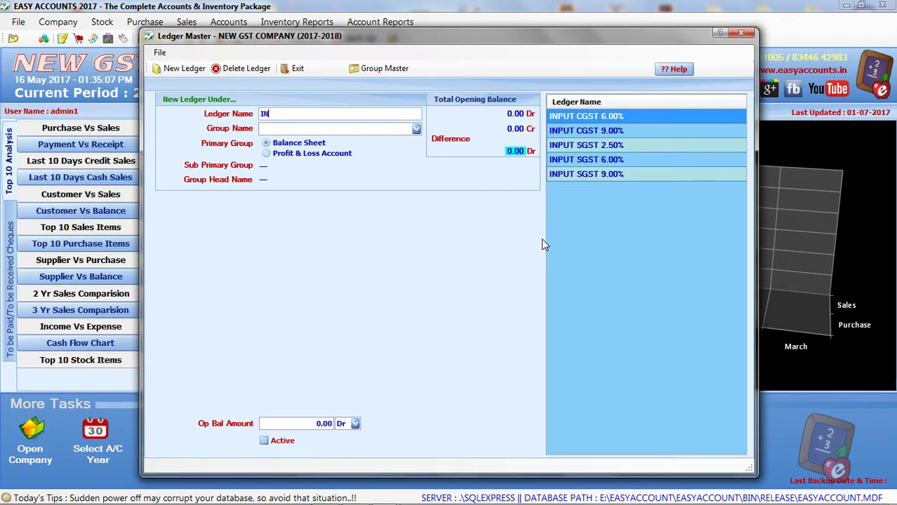
text(PUT CGS)
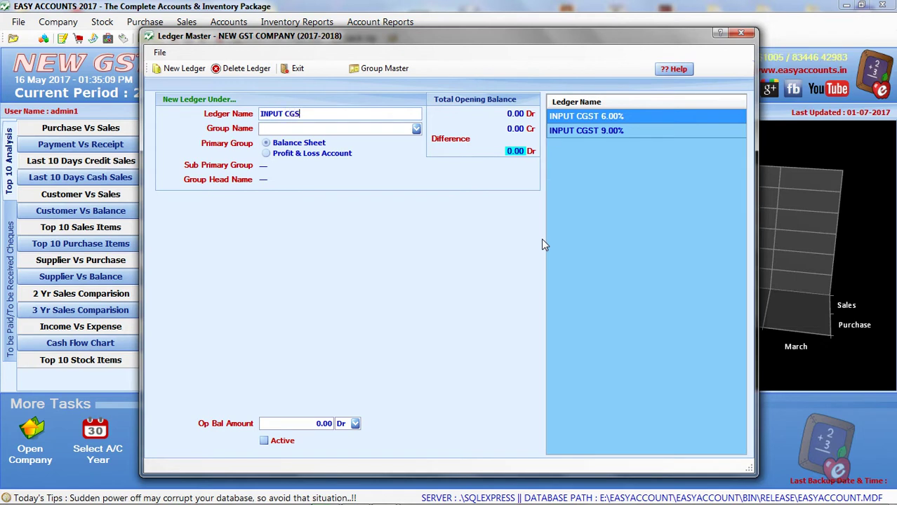
text(T 2.50)
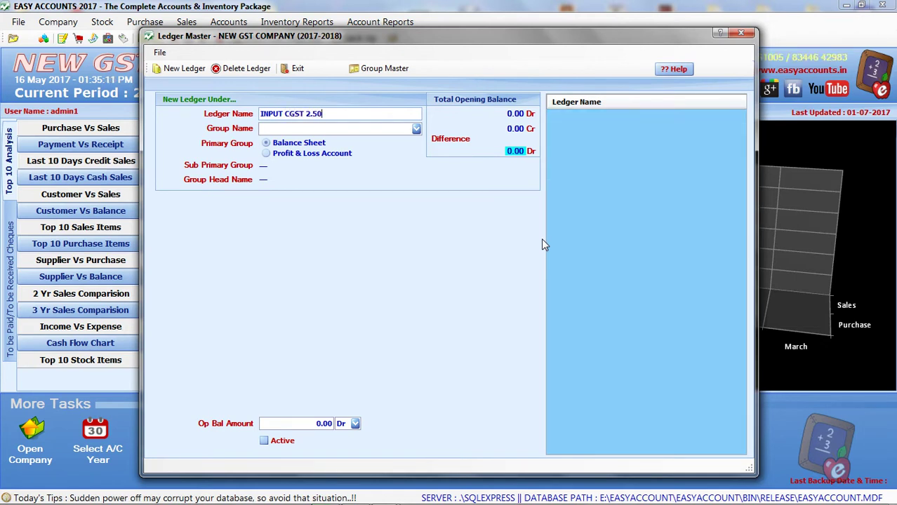
text(%)
key(Tab)
Step: Assign the INPUT CGST 2.50% ledger to the Duties & Taxes group with CGST as its duty/tax type
text(du)
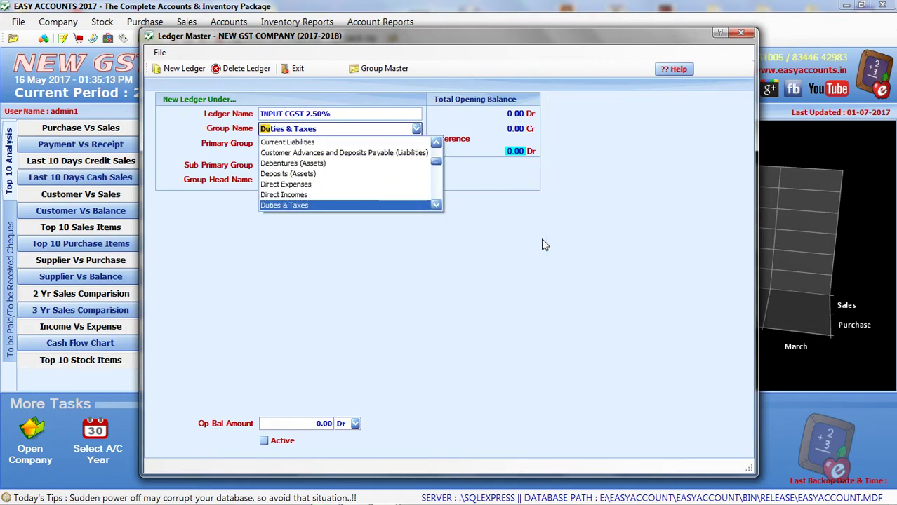
key(Return)
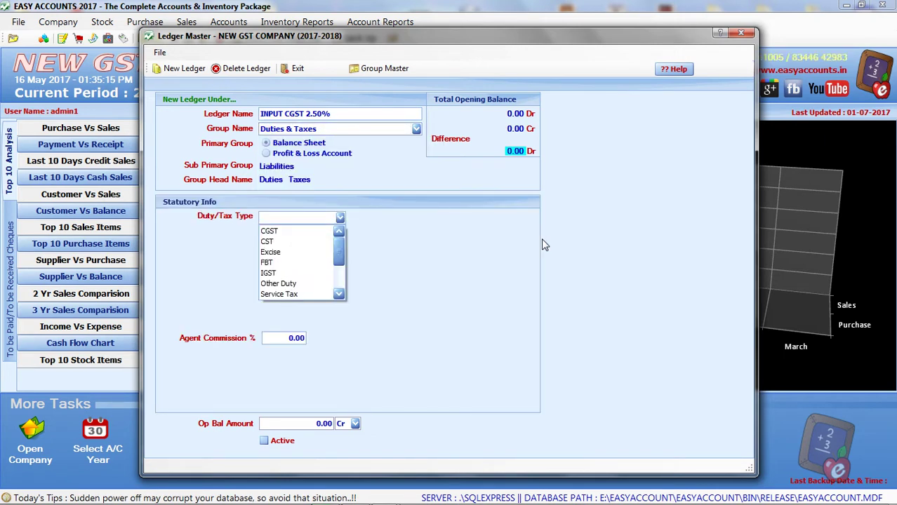
text(c)
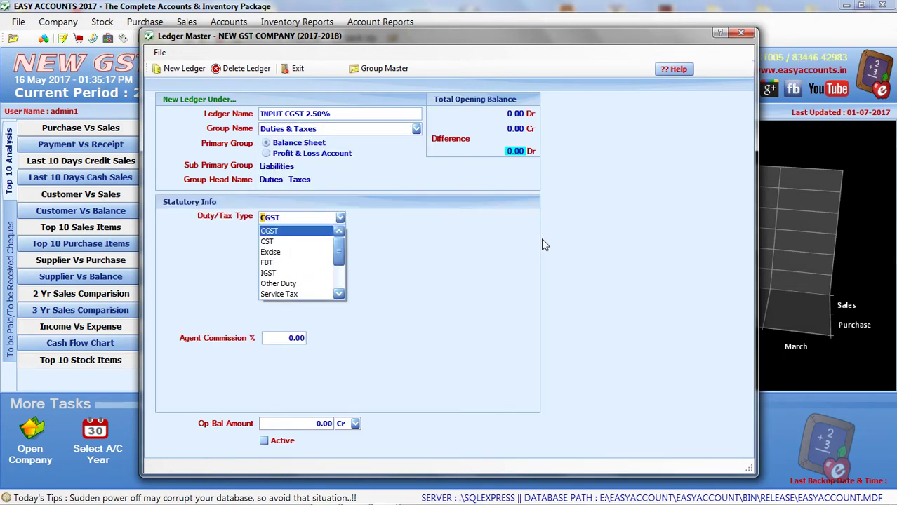
key(Return)
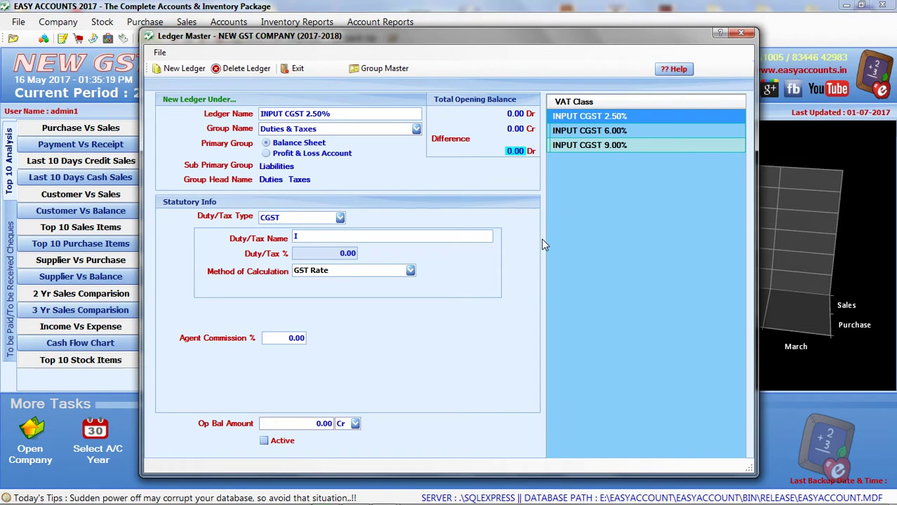
Step: Link the ledger to the INPUT CGST 2.50% tax class and keep GST Rate as the method of calculation
key(Return)
key(Return)
key(Return)
Step: Keep the INPUT CGST 2.50% ledger's opening balance at zero, mark it active and save it
key(Return)
key(Return)
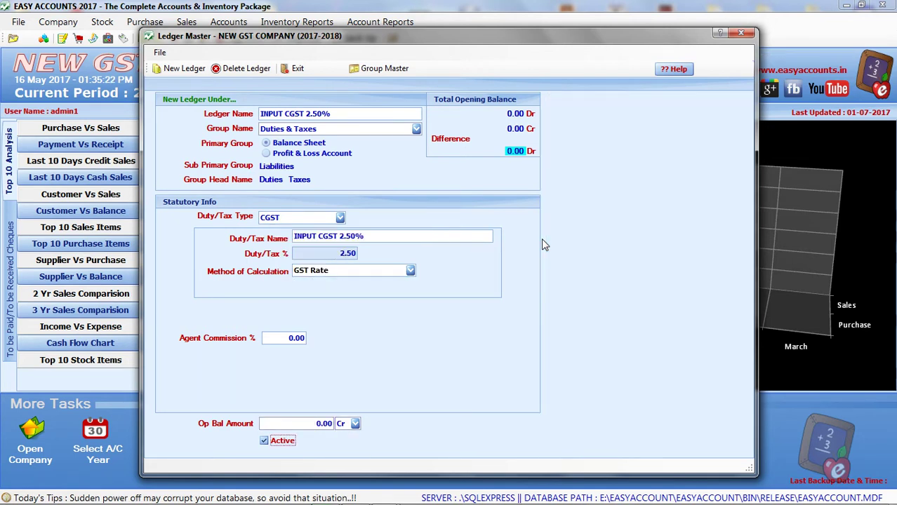
key(Return)
key(Return)
key(Return)
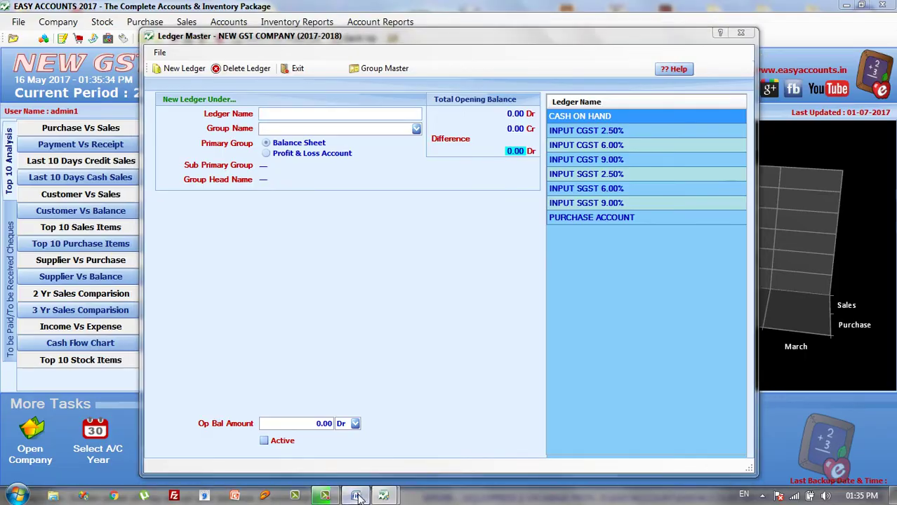
Step: Switch to the Word ledgers list and examine the Mahadevi Agencies – Chennai local supplier entry
click(355, 495)
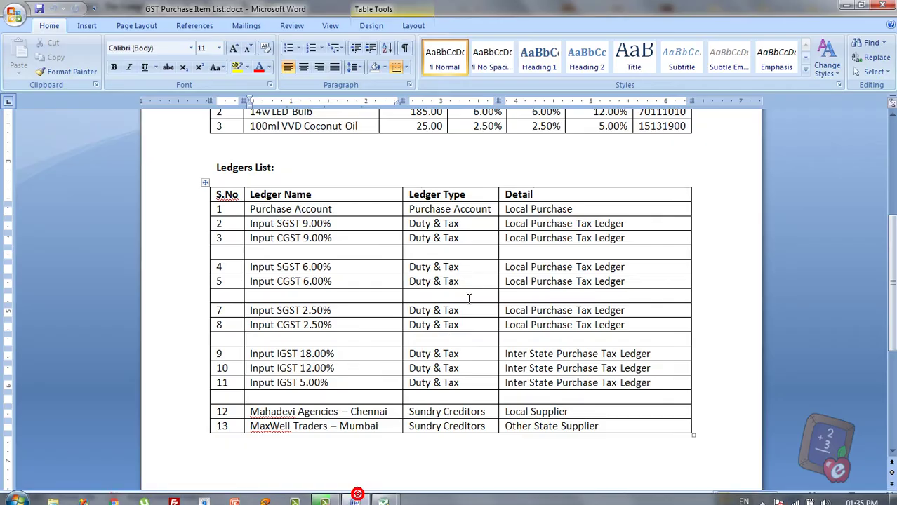
click(246, 412)
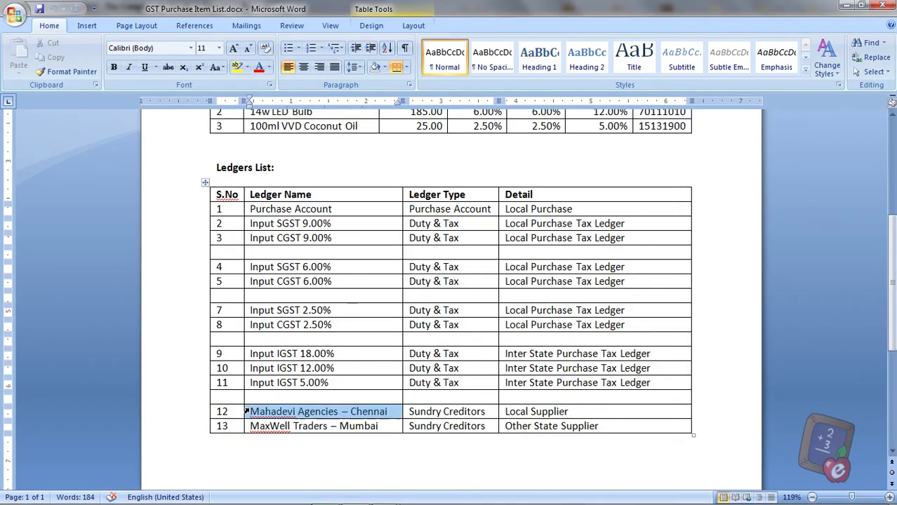
click(419, 412)
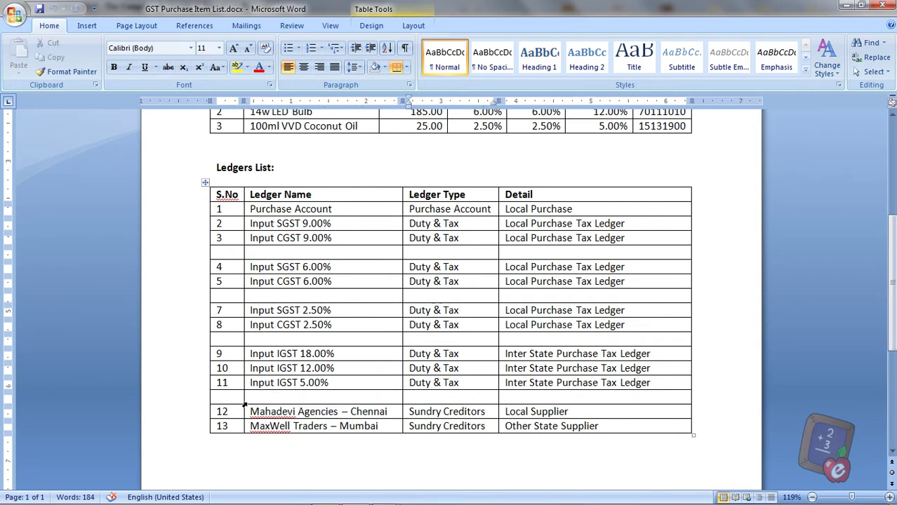
drag(250, 412, 387, 409)
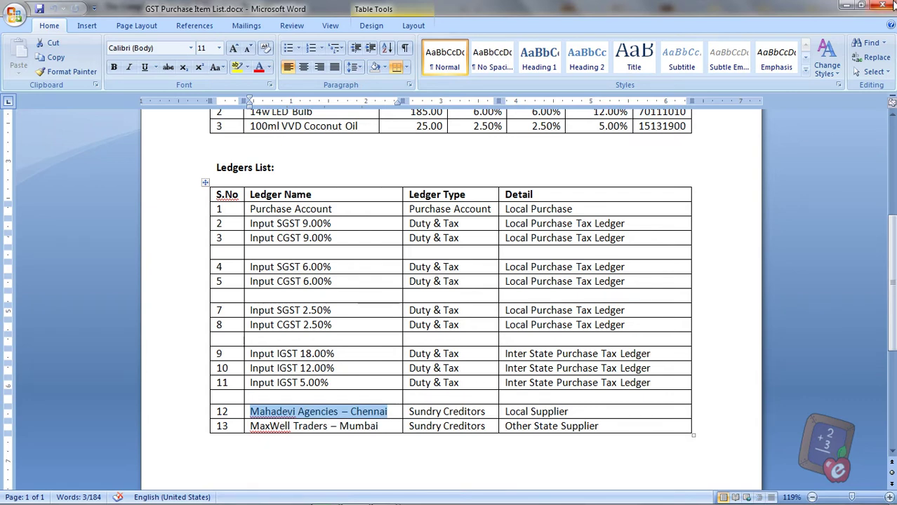
click(846, 6)
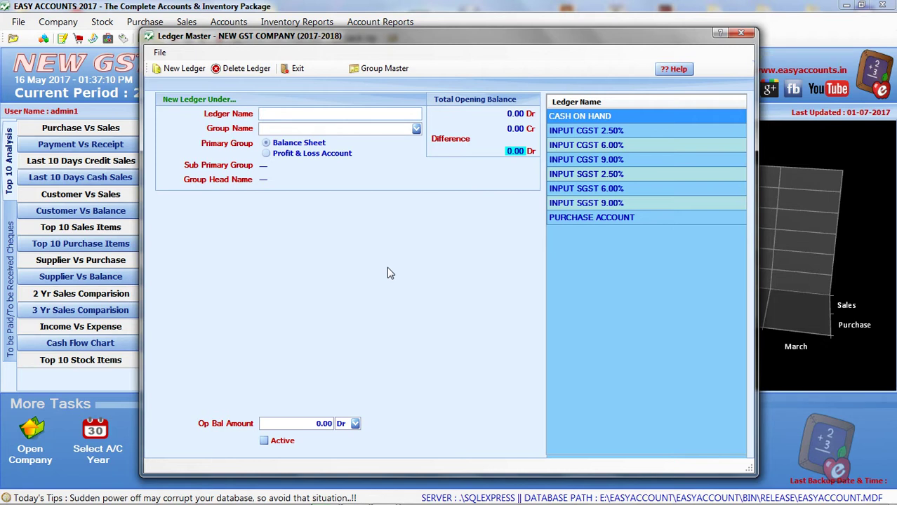
Step: Name a new ledger MAHADEVI AGENCIES and assign it to the Sundry Creditors group
text(MAHADE)
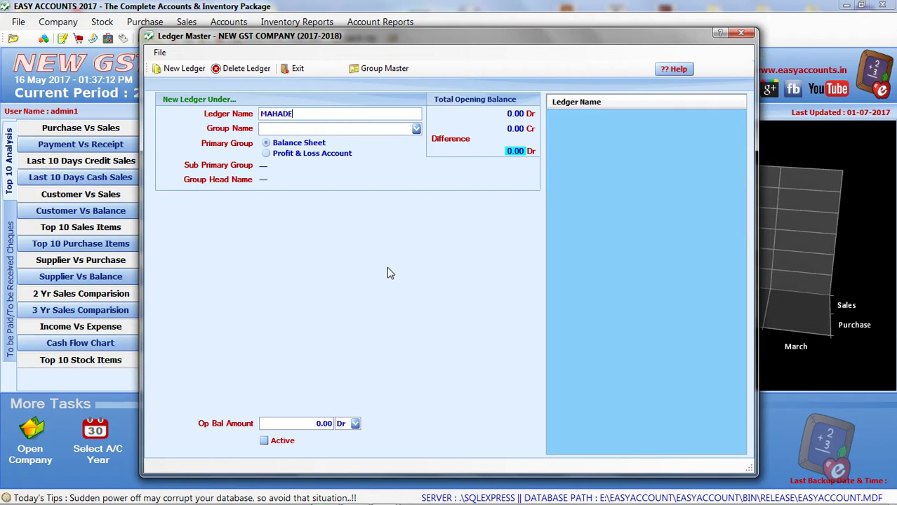
text(VI AGENCIES)
key(Return)
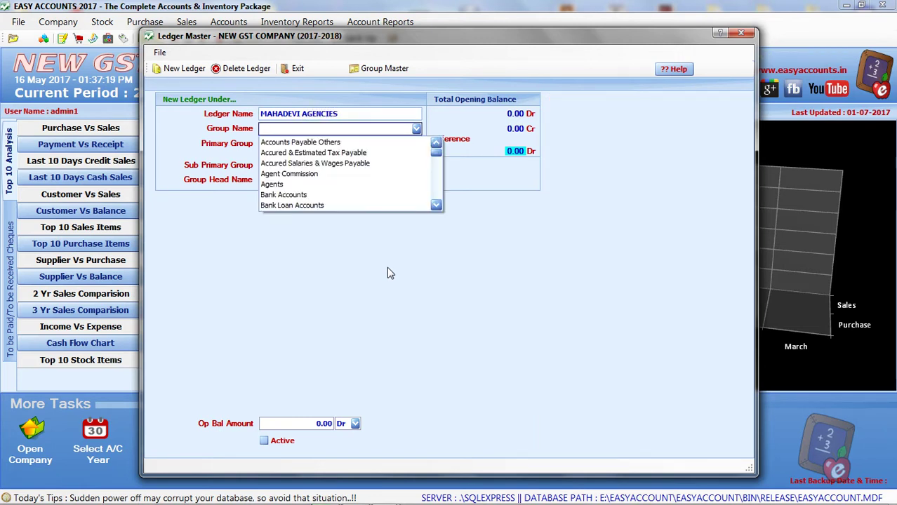
text(s)
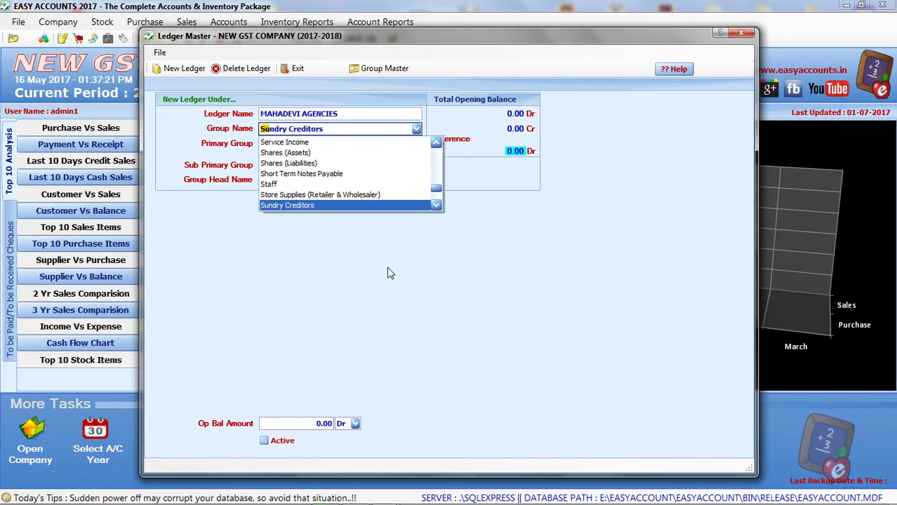
text(un)
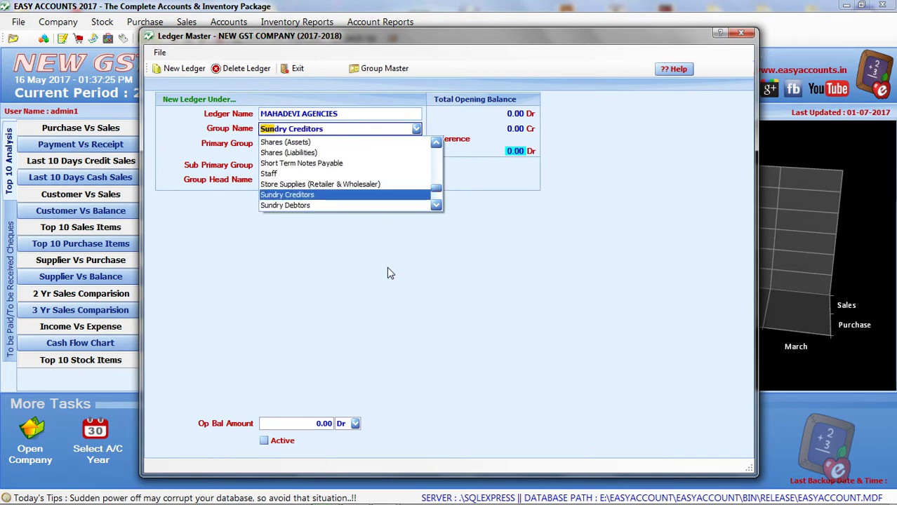
key(Return)
key(Return)
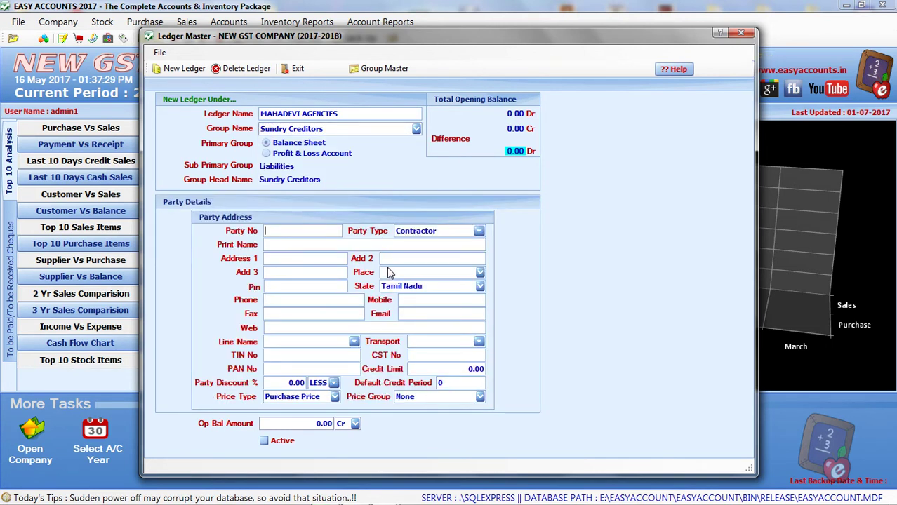
Step: Set the party type of the MAHADEVI AGENCIES ledger to Supplier
key(Return)
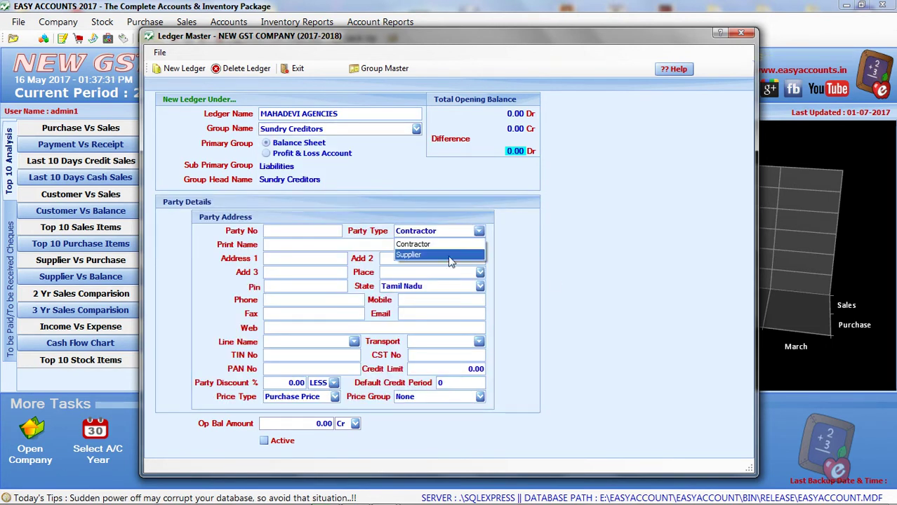
key(Up)
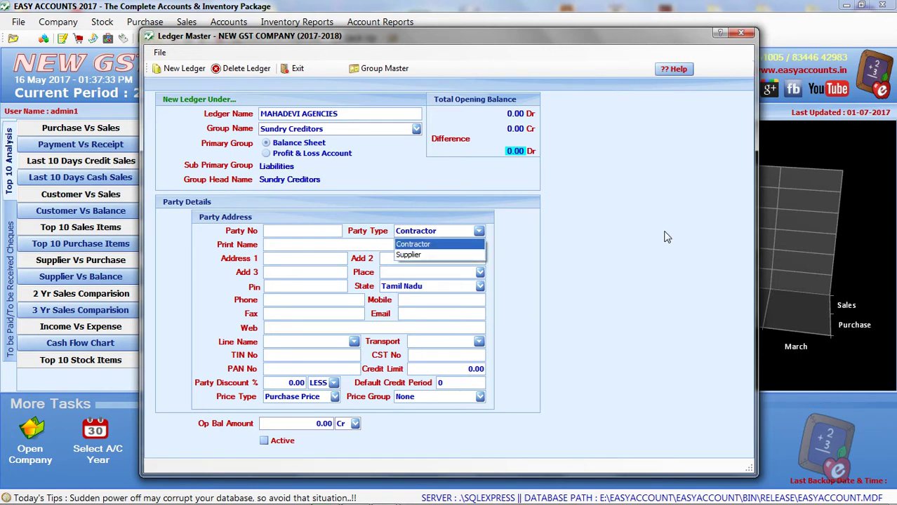
key(Down)
key(Return)
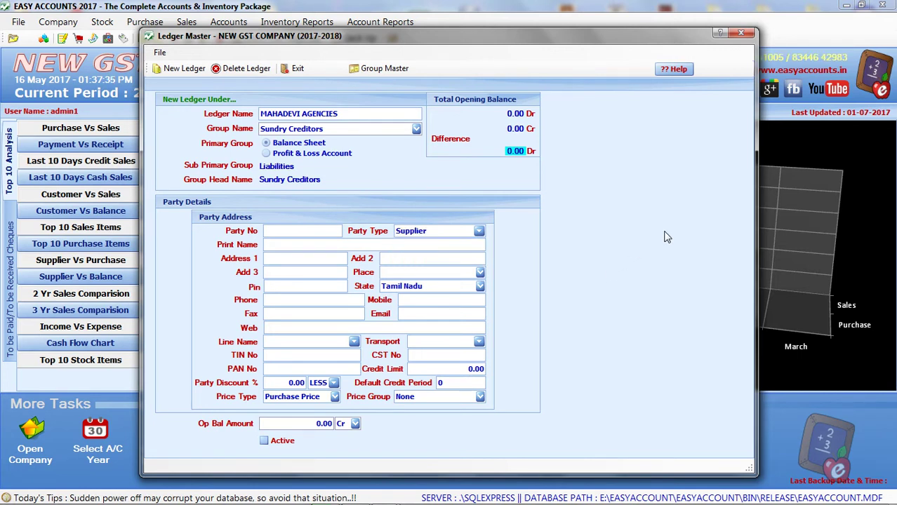
Step: Accept MAHADEVI AGENCIES as the print name and set the supplier's place to CHENNAI, leaving the address lines blank
key(Return)
key(Return)
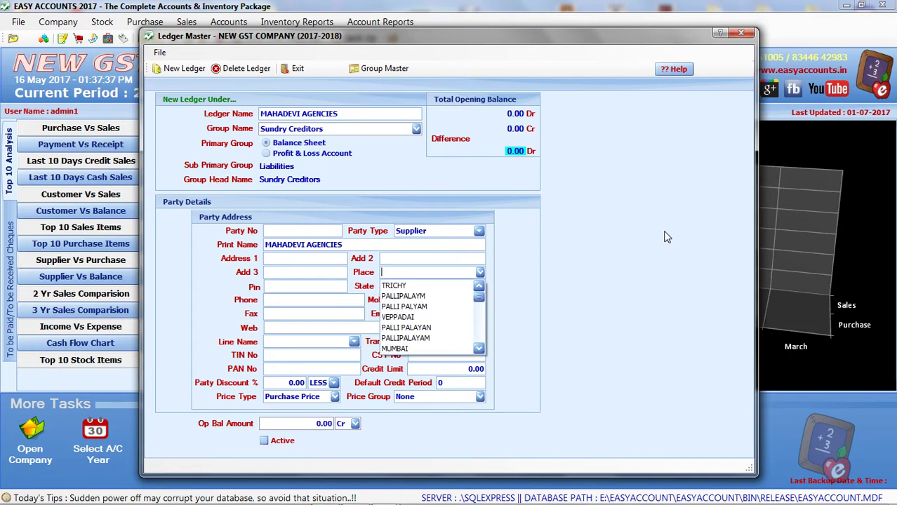
key(Return)
key(Return)
text(CHENNAI)
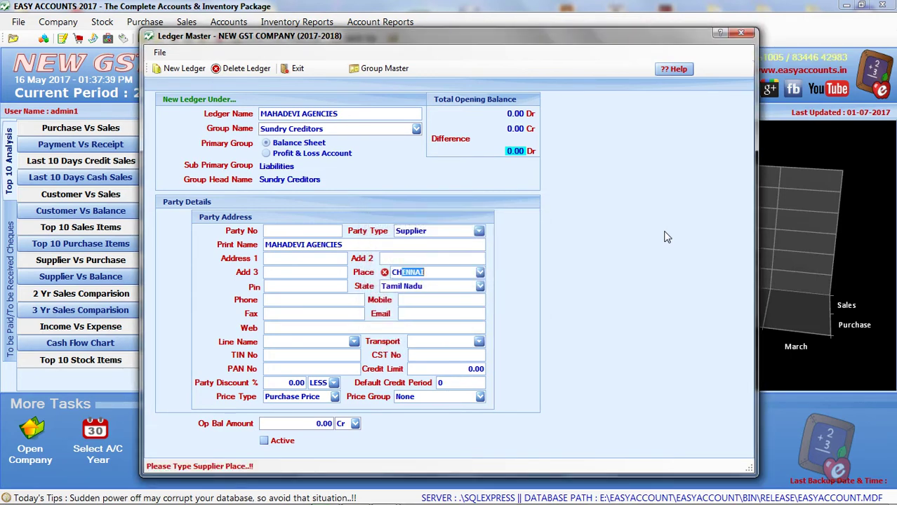
key(Return)
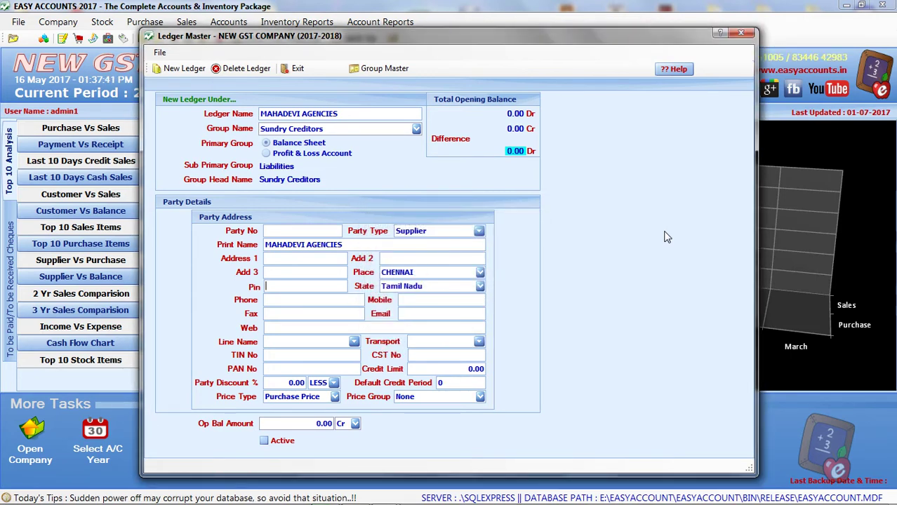
Step: Keep Tamil Nadu as the supplier's state and accept the remaining party details at their defaults
key(Return)
key(Return)
key(Return)
key(Return)
key(Return)
key(Return)
key(Return)
key(Return)
key(Return)
key(Return)
key(Return)
key(Return)
key(Return)
key(Return)
key(Return)
key(Return)
key(Return)
key(Return)
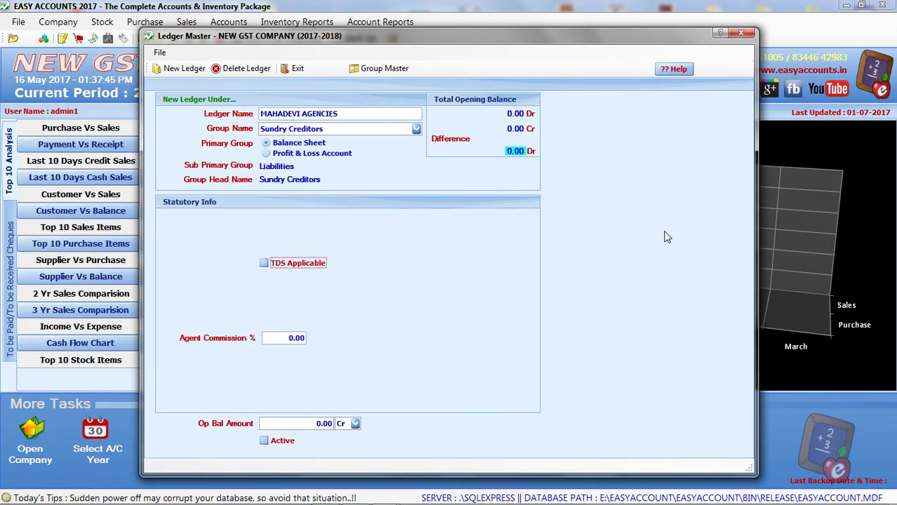
Step: Leave TDS not applicable, mark the MAHADEVI AGENCIES ledger active and save it
key(space)
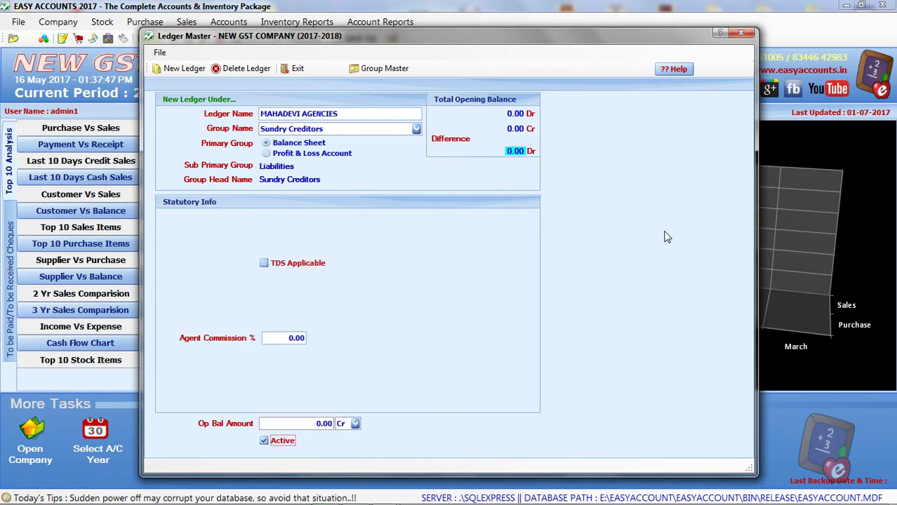
key(Return)
key(Return)
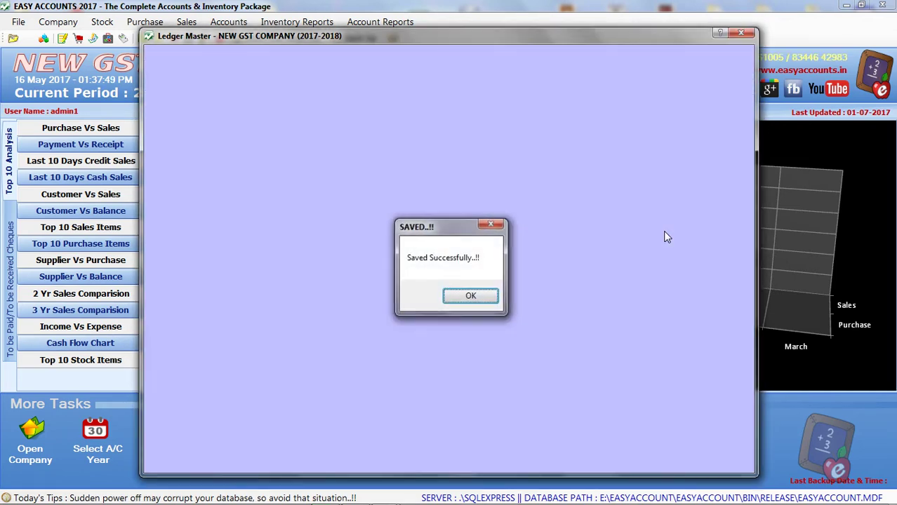
key(Return)
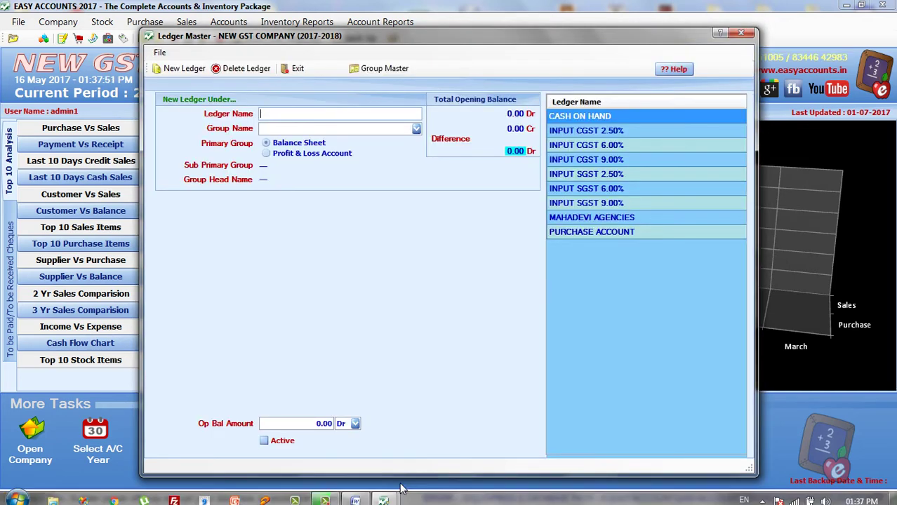
Step: Switch to the Word document and check the supplier entries in the ledgers list again
key(alt+Tab)
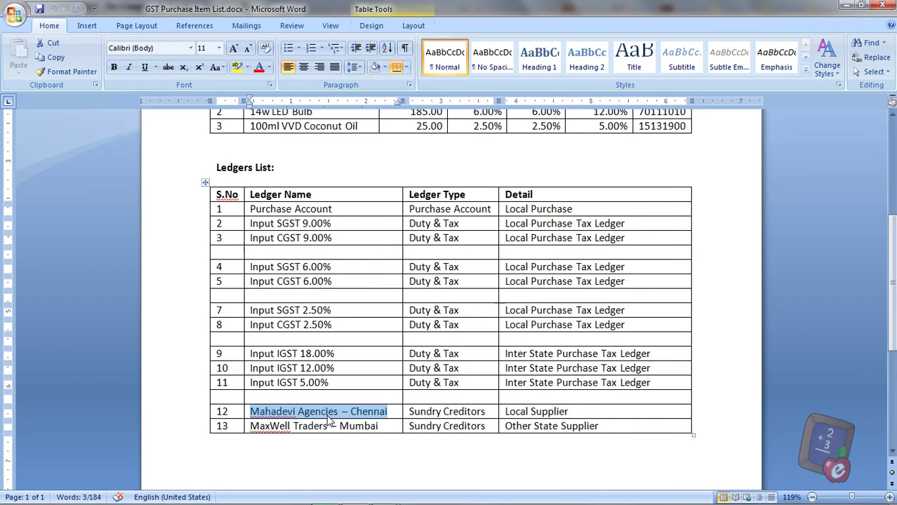
click(844, 6)
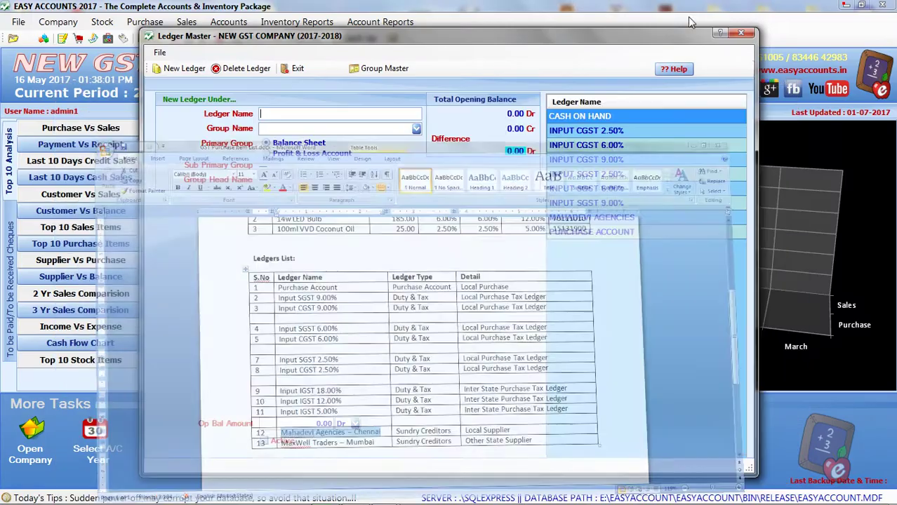
Step: Close the Ledger Master and open a new purchase bill entry
click(740, 34)
click(155, 22)
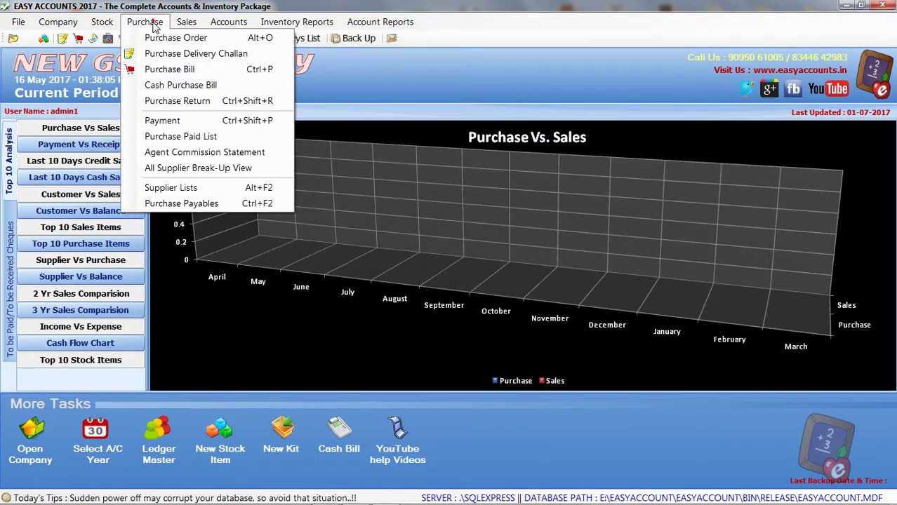
click(169, 69)
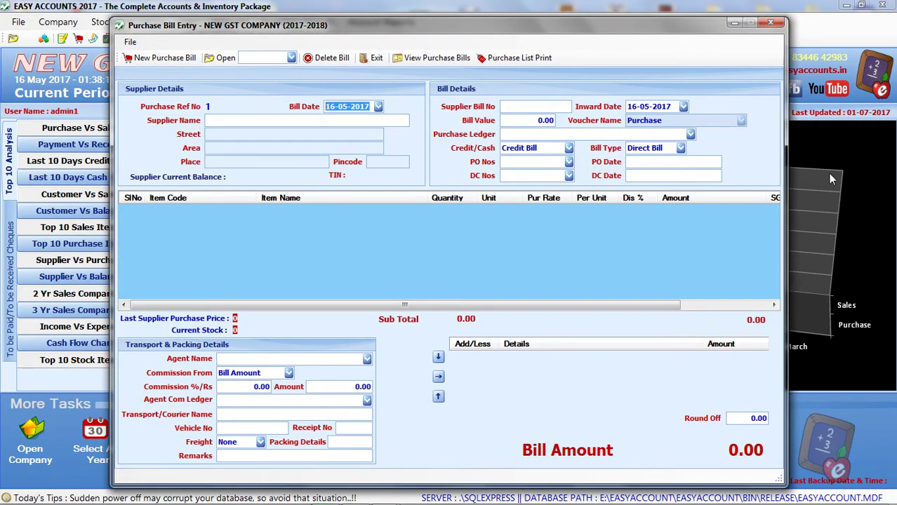
Step: Set the purchase bill date to 01-07-2017 and choose MAHADEVI AGENCIES as the supplier
text(1)
key(Right)
text(7)
key(Return)
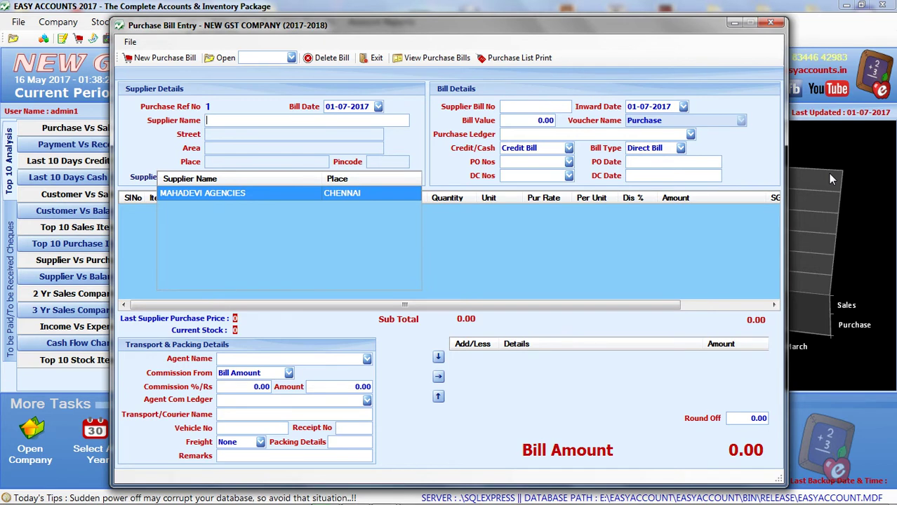
text(M)
key(Return)
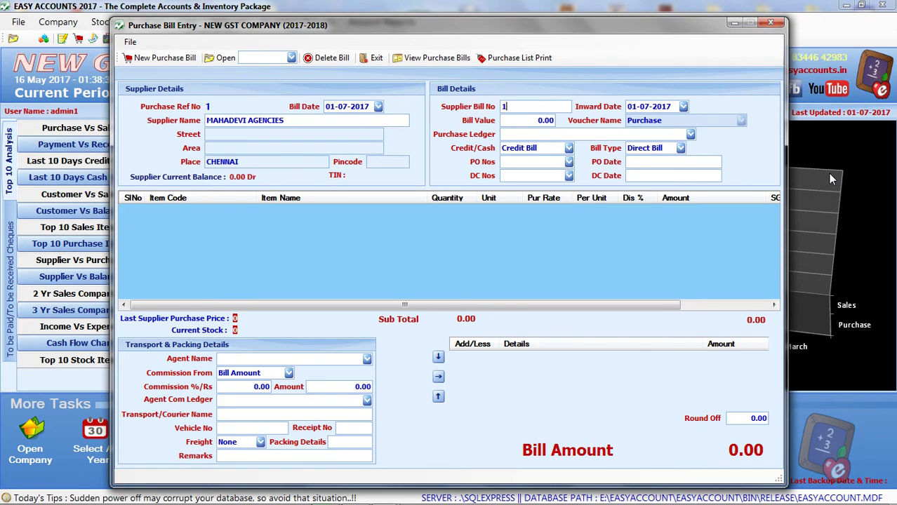
Step: Enter supplier bill number 12 and bill value 1254, with PURCHASE ACCOUNT as the purchase ledger for the direct credit bill
text(12)
key(Return)
key(Return)
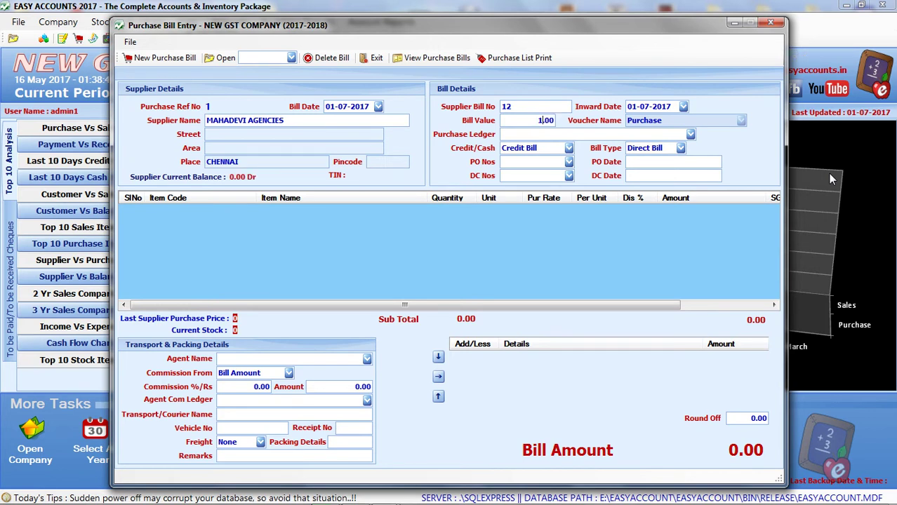
text(254)
key(Return)
text(p)
key(Return)
key(Return)
key(Return)
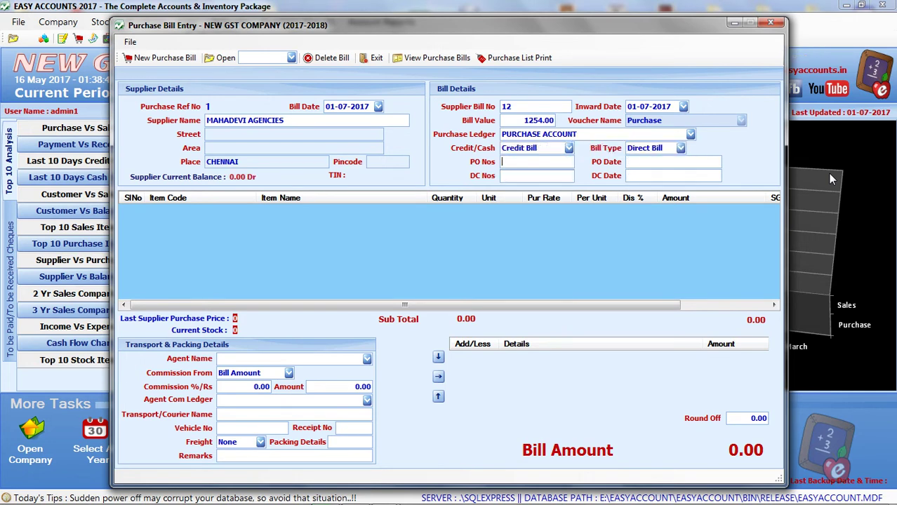
Step: Leave the PO and DC details blank and add 2660 NBC BEARING with quantity 1 at a purchase rate of 1253
key(Return)
key(Return)
key(Return)
key(Return)
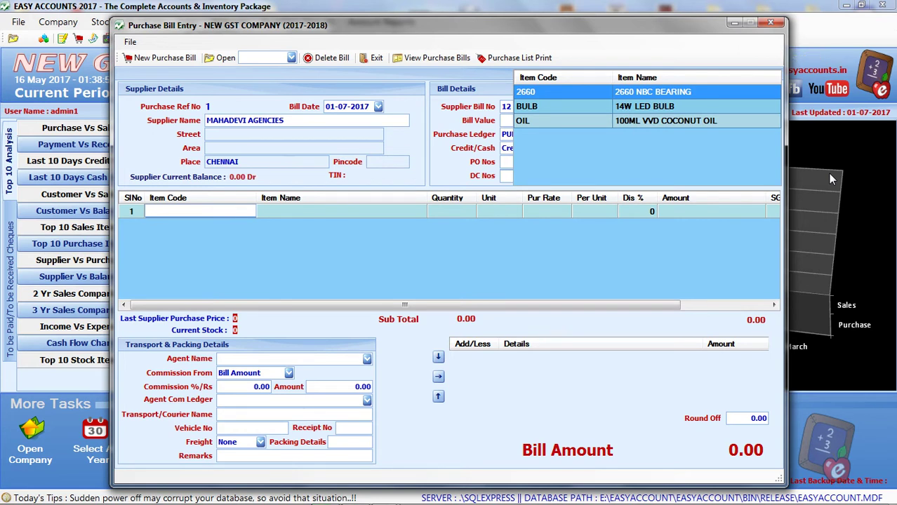
key(Return)
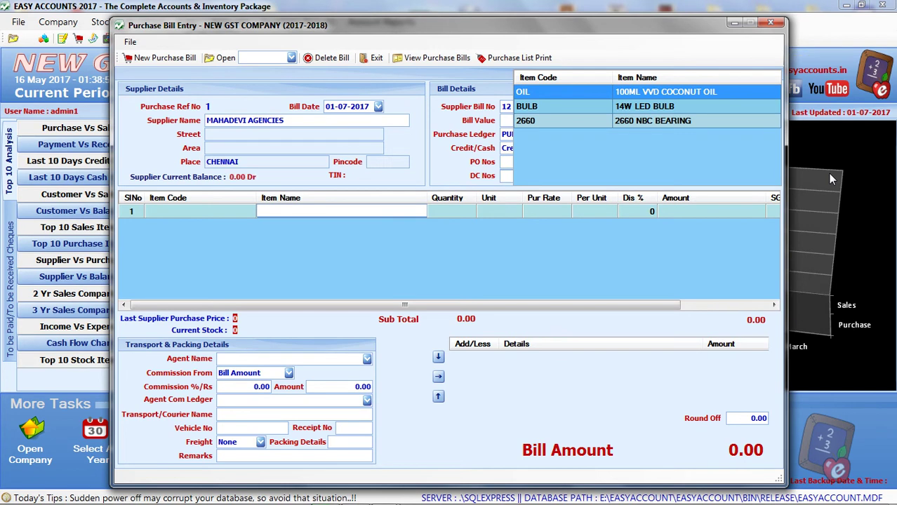
text(2)
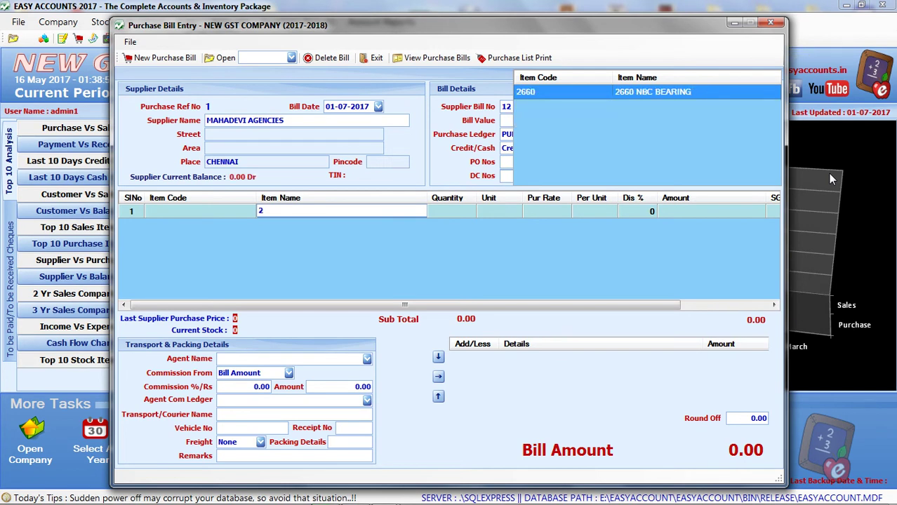
key(Return)
text(1)
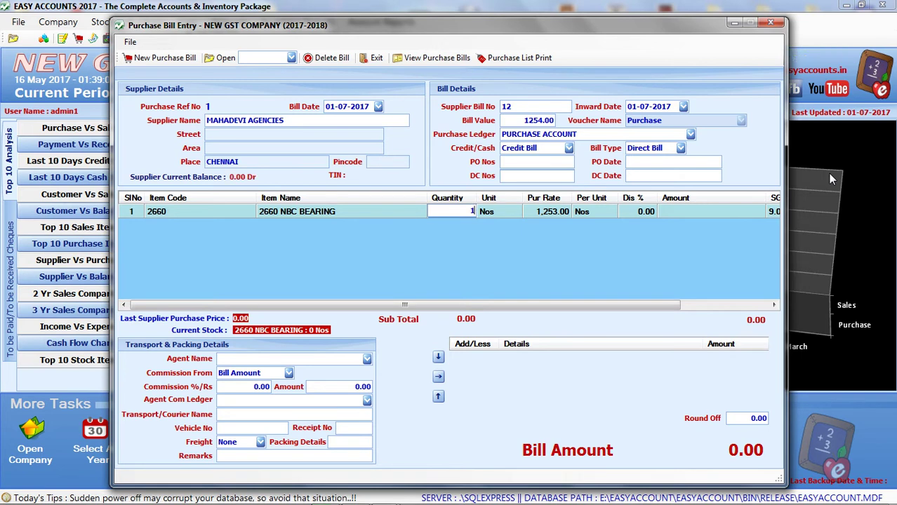
key(Return)
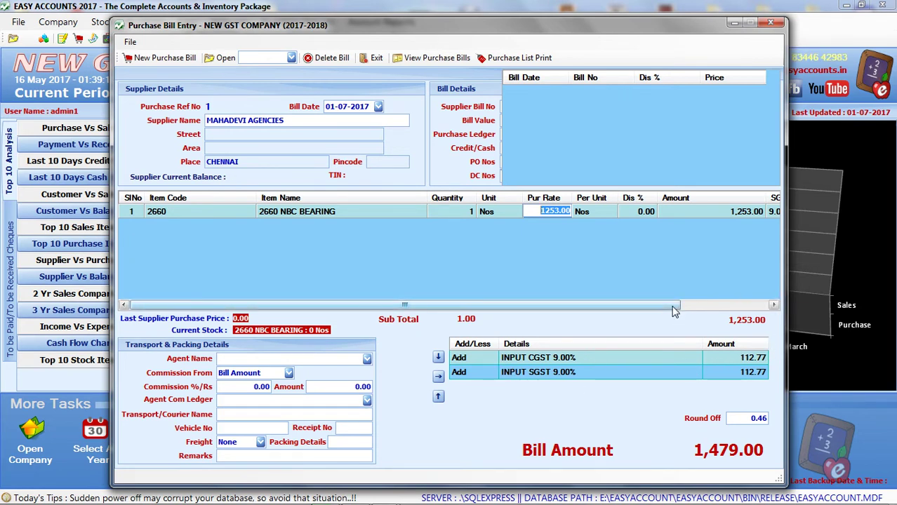
key(Return)
key(Return)
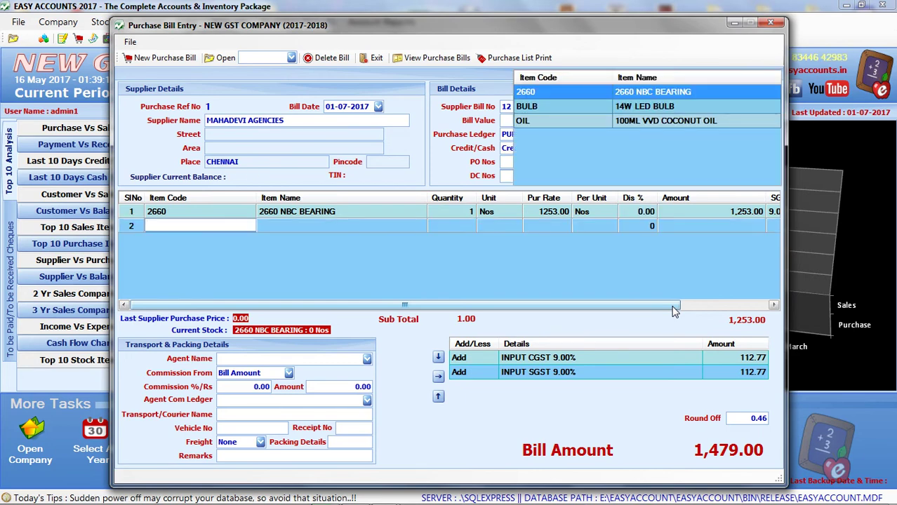
Step: Finish the item selection and accept the INPUT CGST 9.00% and INPUT SGST 9.00% additions without adding another charge
key(Return)
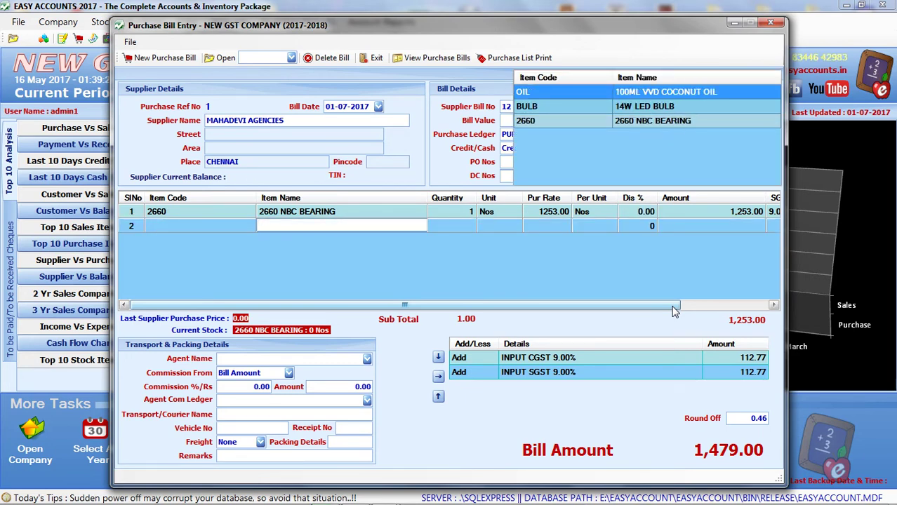
key(Return)
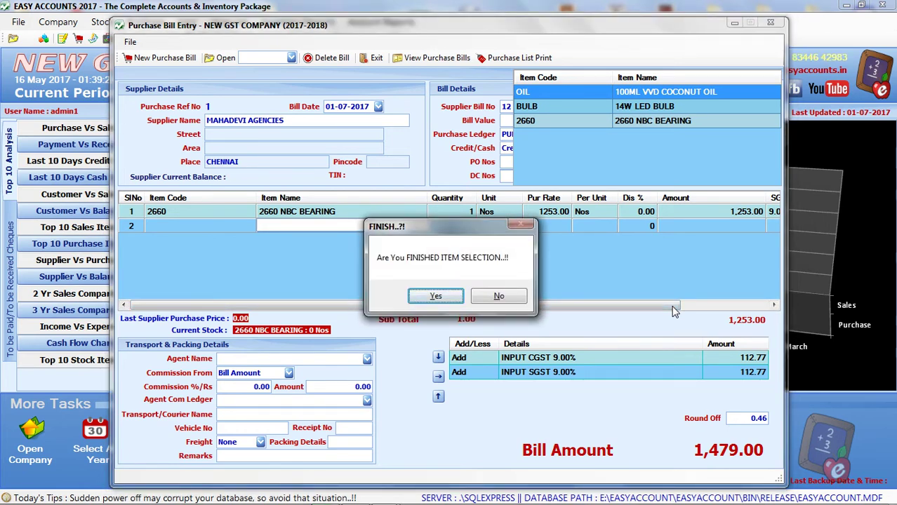
key(Return)
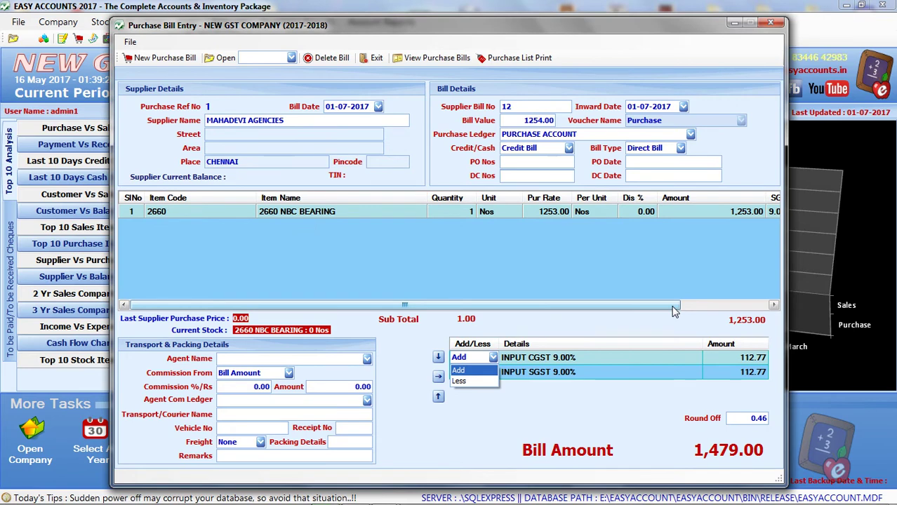
key(Return)
key(Return)
key(Return)
key(Return)
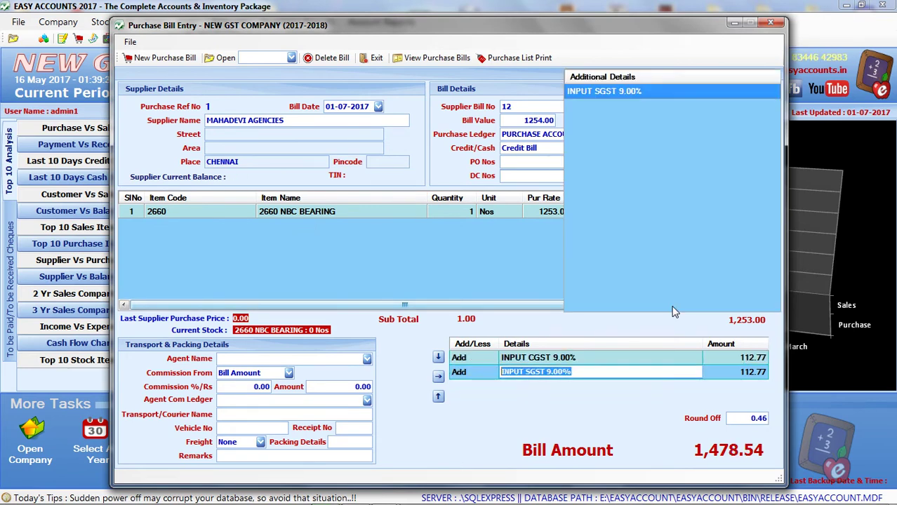
key(Return)
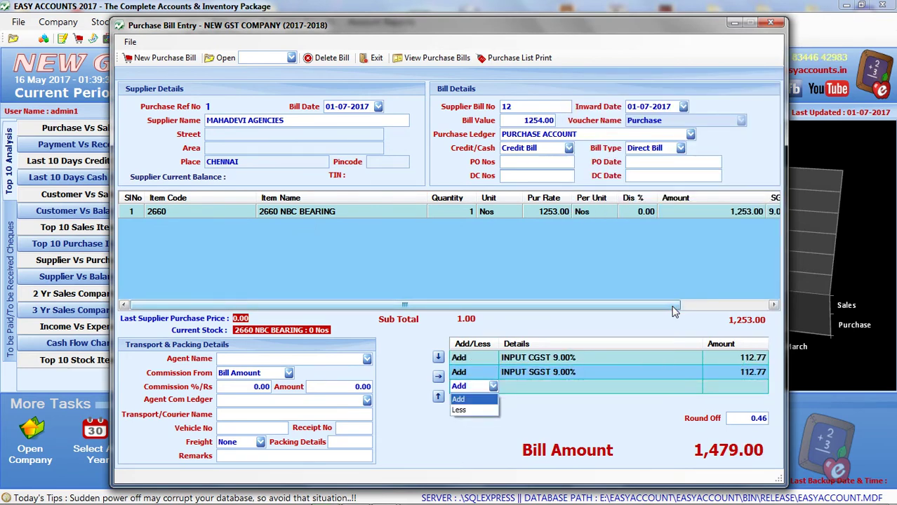
key(Return)
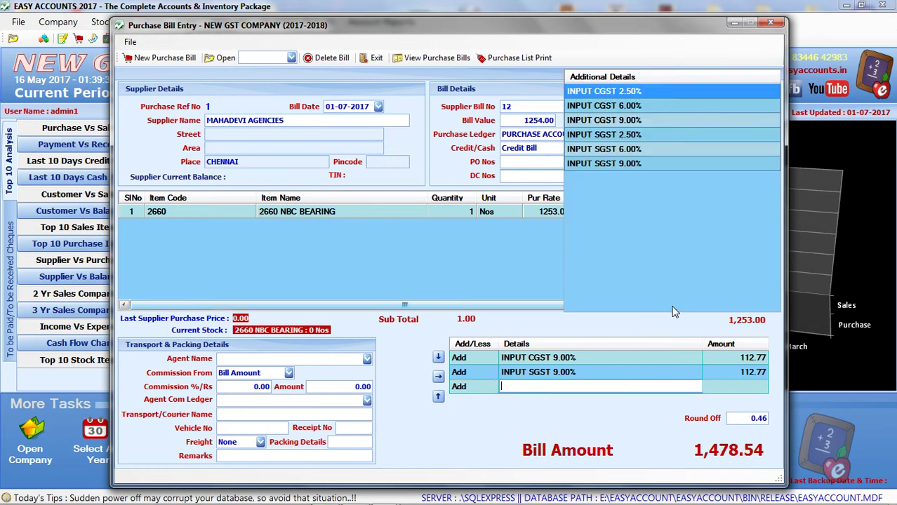
key(Escape)
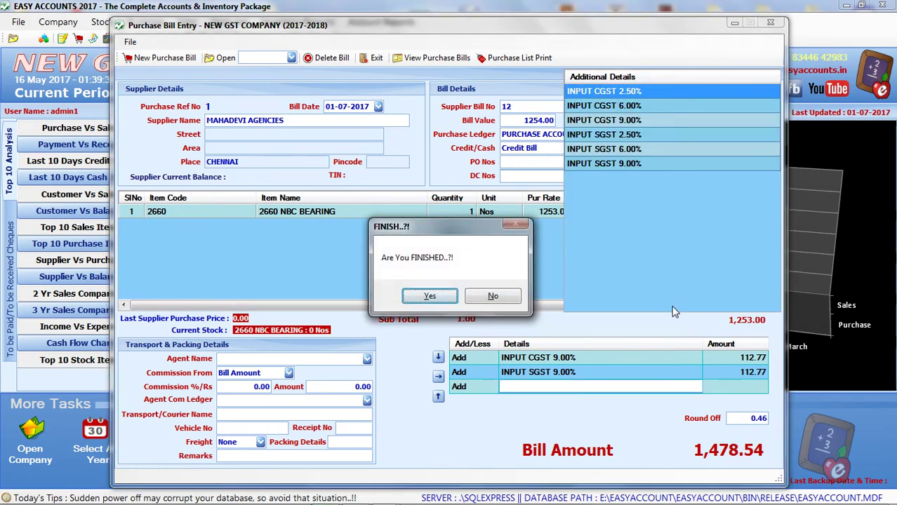
key(Return)
key(Return)
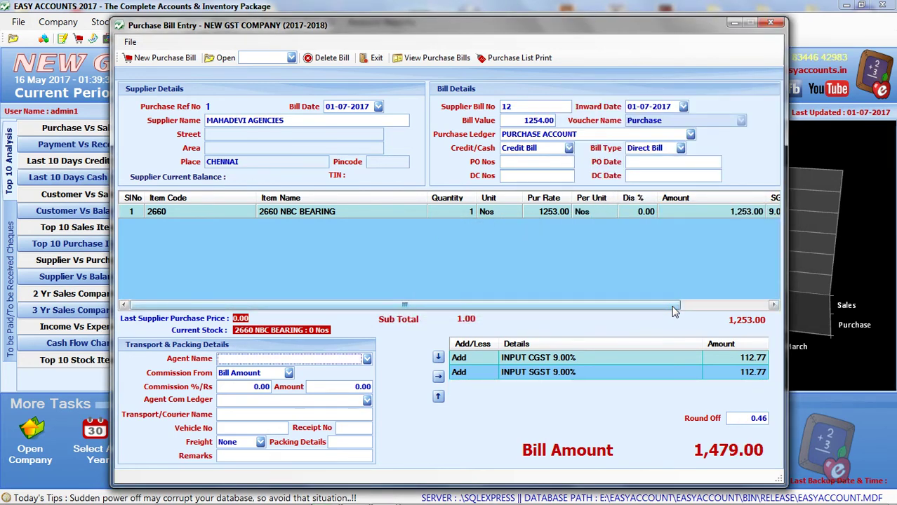
Step: Leave the transport and packing details at their defaults and try to save the purchase bill
key(Return)
key(Return)
key(Return)
key(Return)
key(Return)
key(Return)
key(Return)
key(Return)
key(Return)
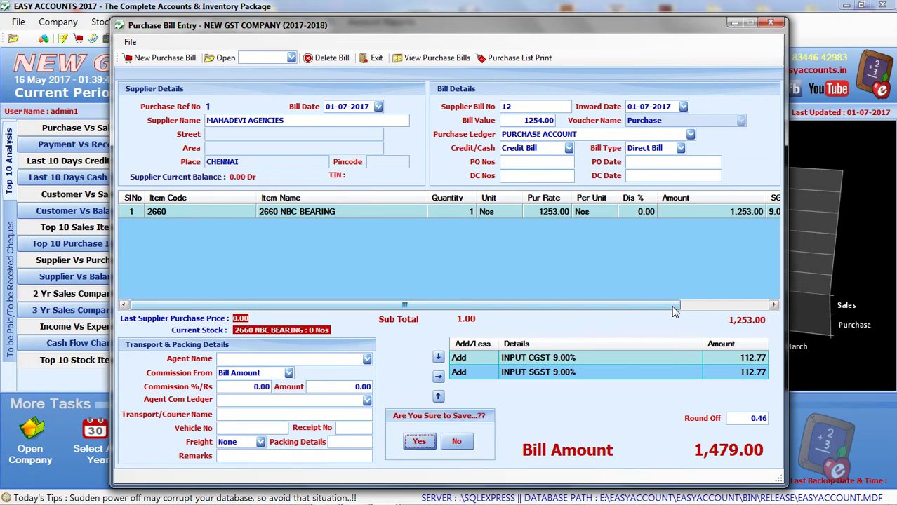
key(Return)
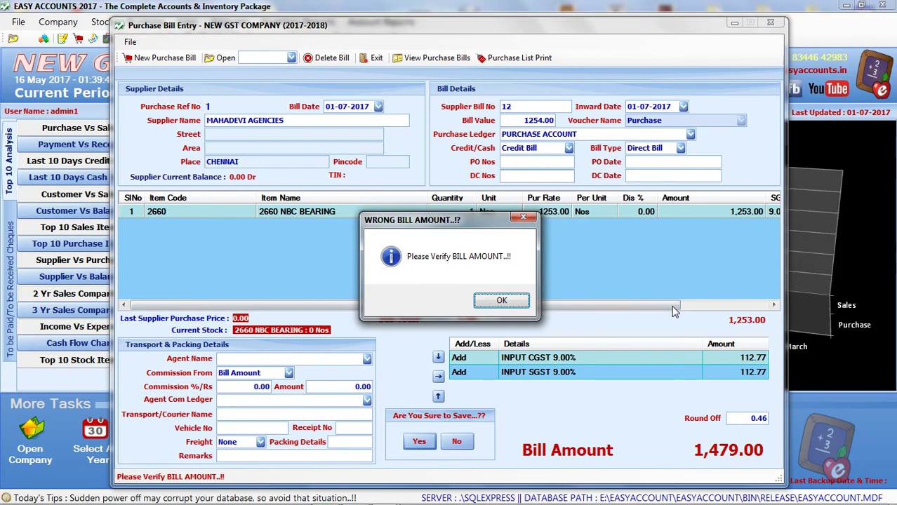
click(499, 300)
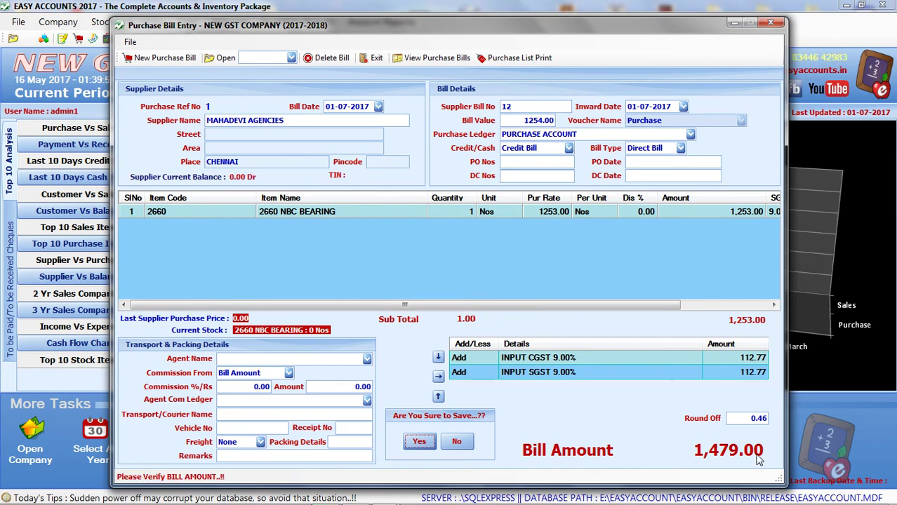
Step: Correct the bill value to 1479 and save the purchase bill
double_click(533, 120)
text(147)
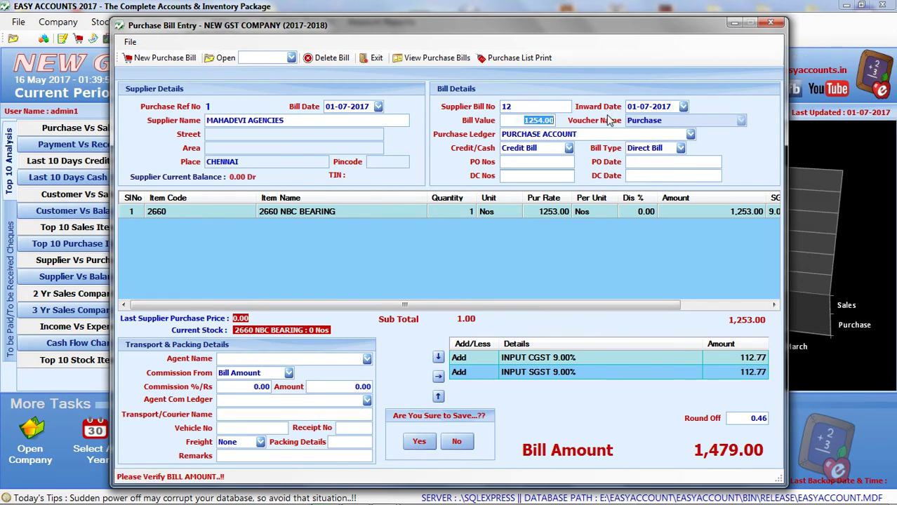
text(9)
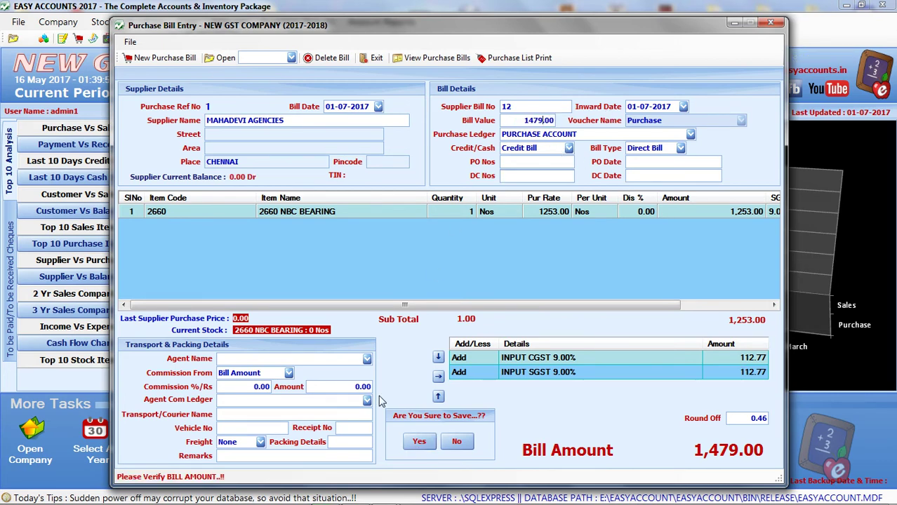
click(419, 442)
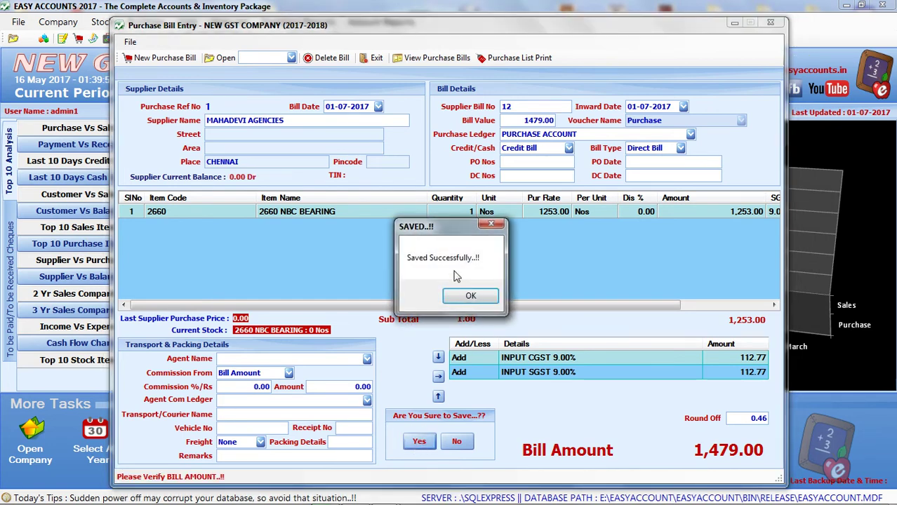
click(471, 298)
Step: Reopen saved purchase bill 1 to check its entries
click(291, 59)
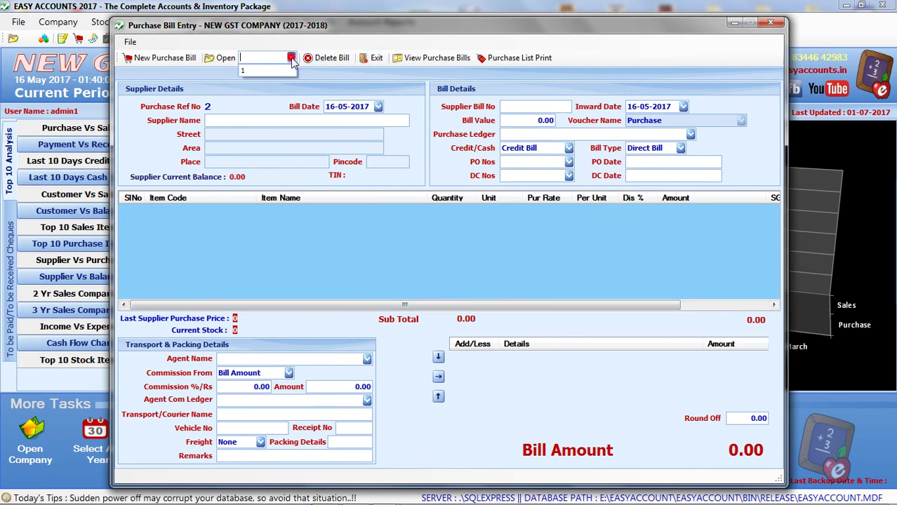
click(280, 72)
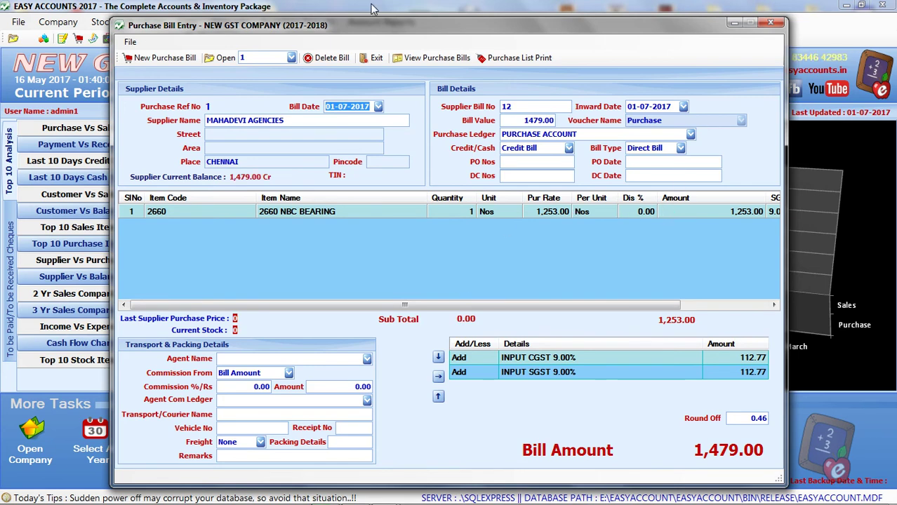
Step: Start a new purchase bill dated 01-07-2017 with MAHADEVI AGENCIES as the supplier
click(151, 61)
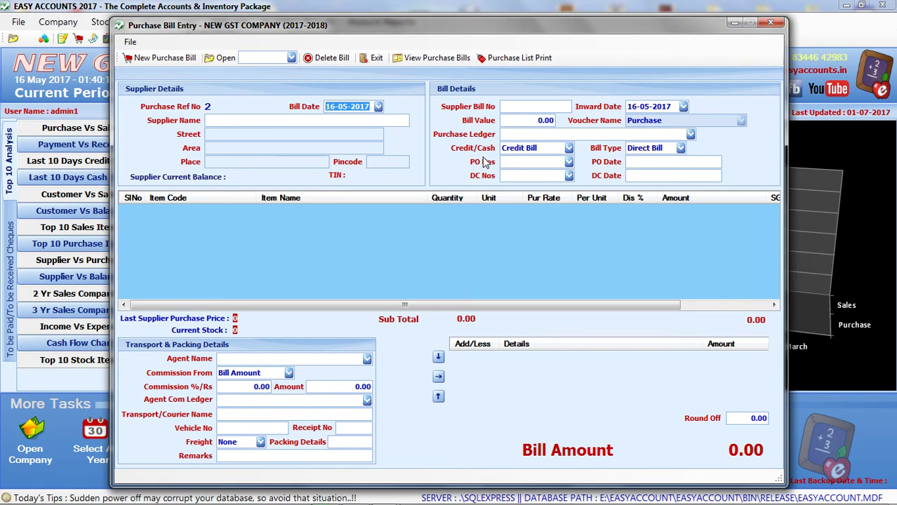
text(01)
key(Right)
text(07)
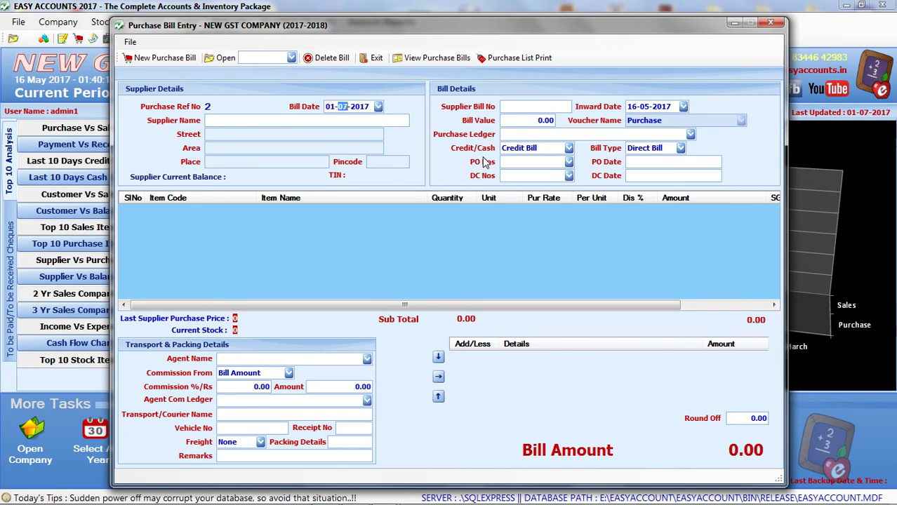
key(Return)
text(m)
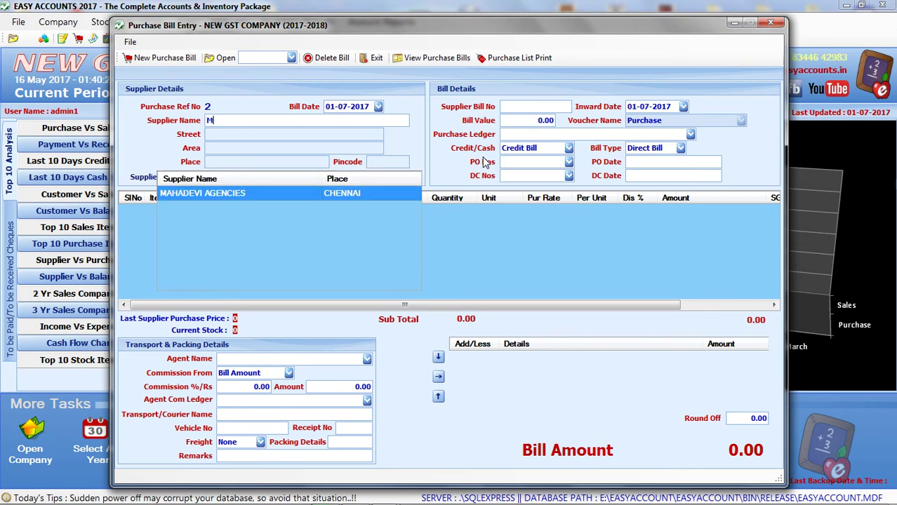
key(Return)
Step: Enter supplier bill number 52, bill value 1258 and purchase ledger PURCHASE ACCOUNT, leaving the PO and DC details blank
text(52)
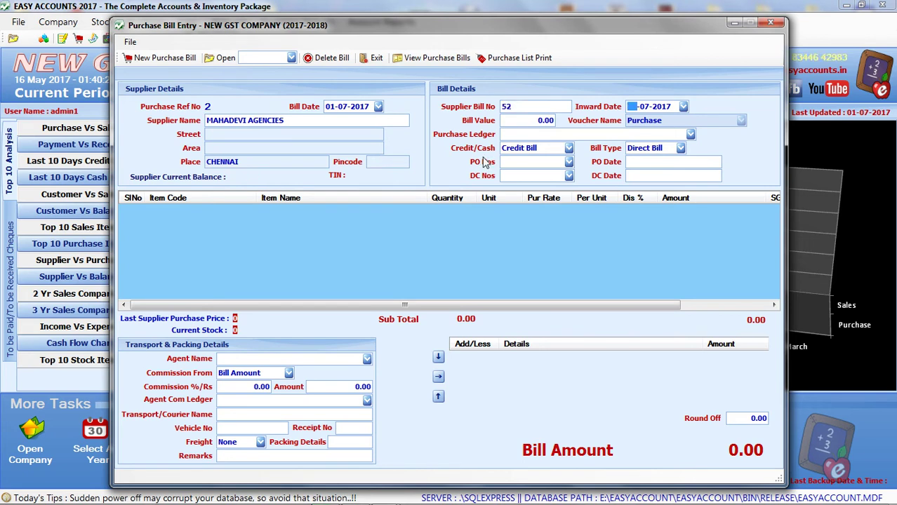
key(Return)
text(1258)
key(Return)
key(Return)
key(Return)
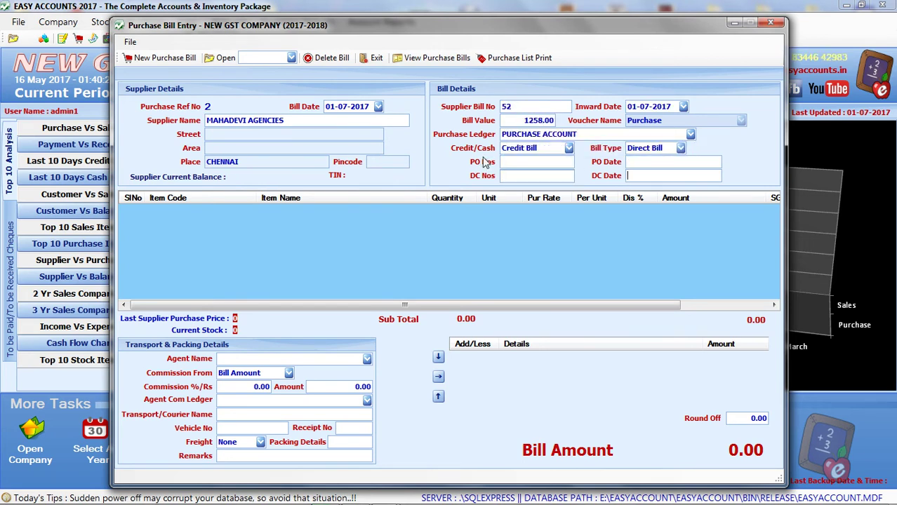
key(Return)
key(Return)
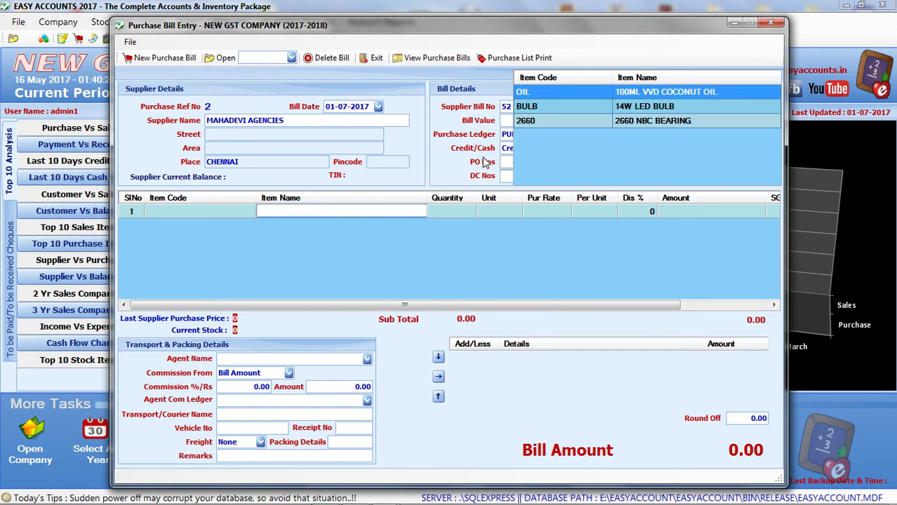
Step: Add 2660 NBC BEARING as the first item of the second bill, with quantity 1 at rate 1253
text(2660 NBC BEARING)
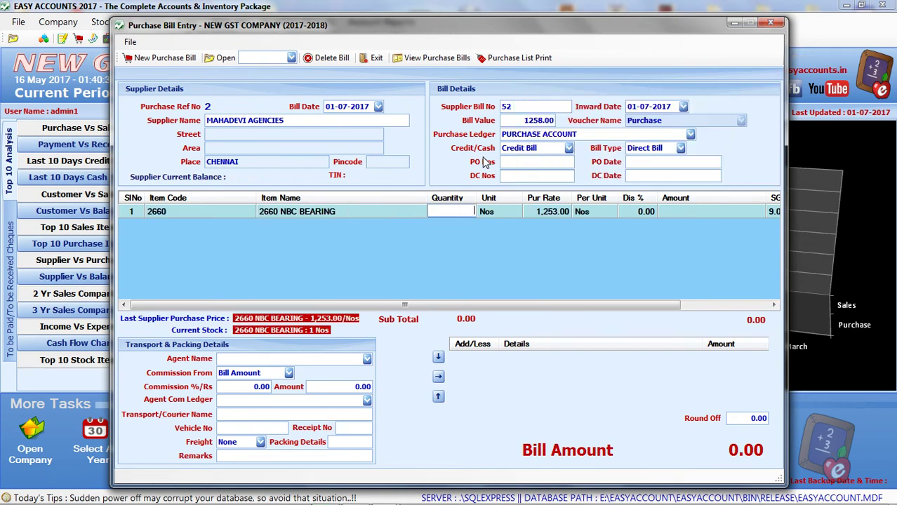
key(Return)
text(1)
key(Return)
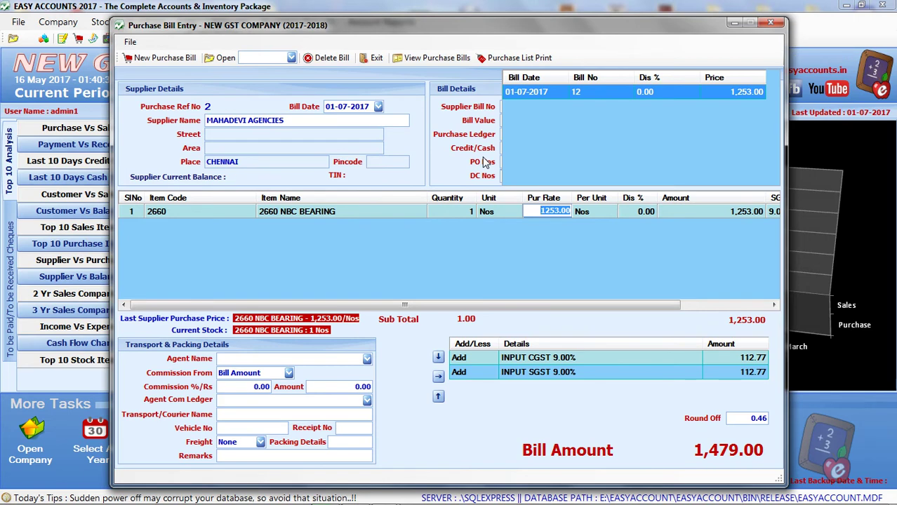
key(Return)
key(Return)
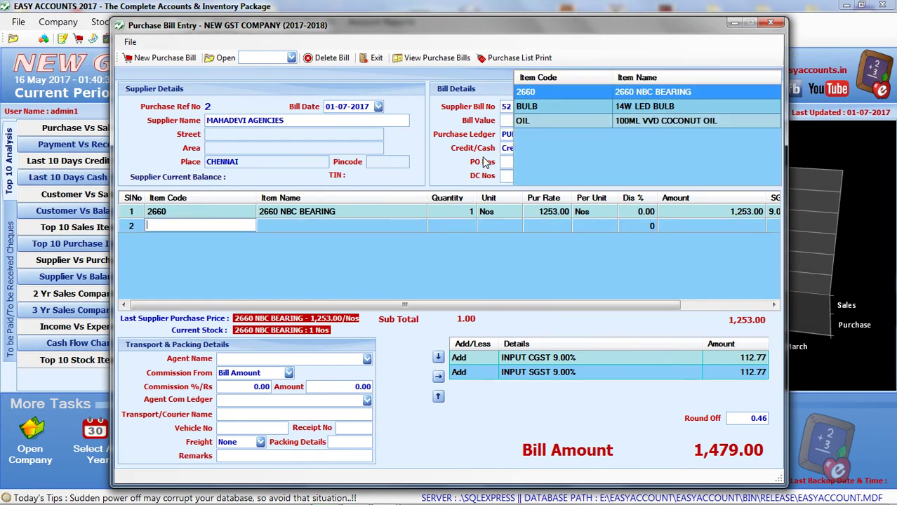
Step: Add 14W LED BULB as the second item of the bill, with quantity 2 at rate 185 and no discount
text(14)
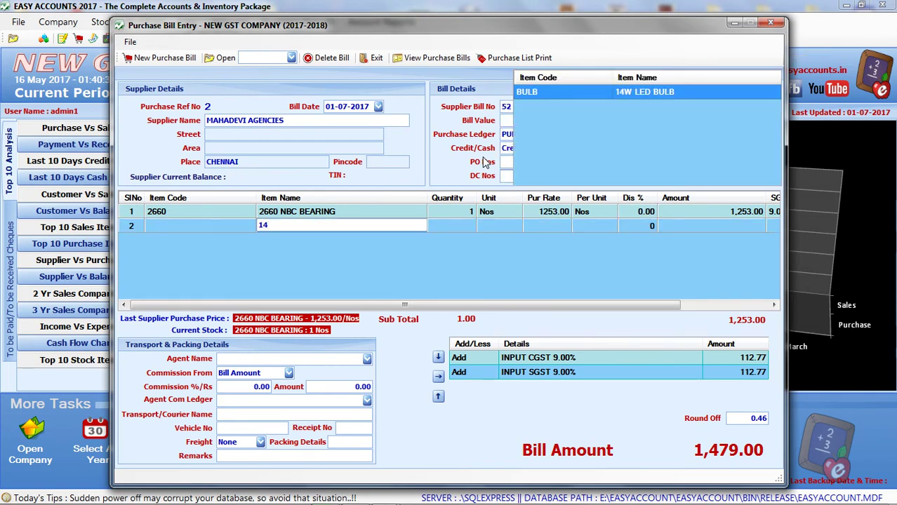
key(Return)
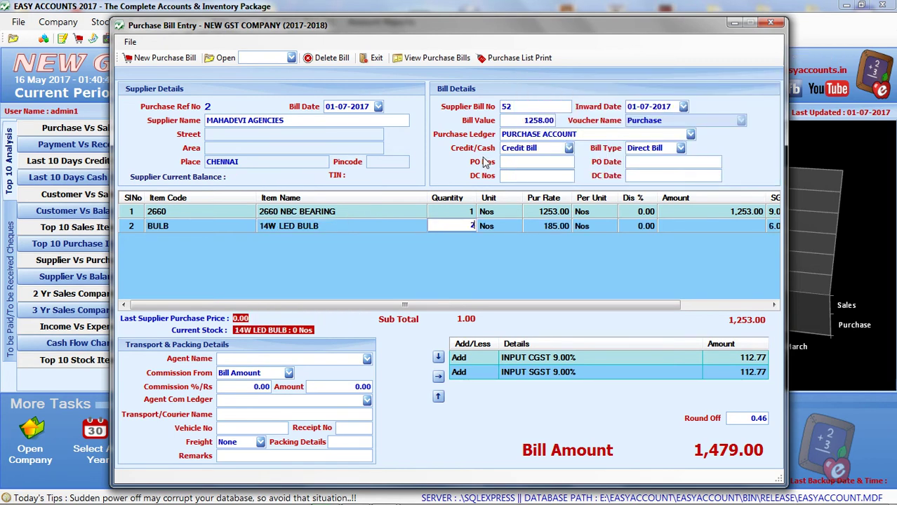
text(2)
key(Return)
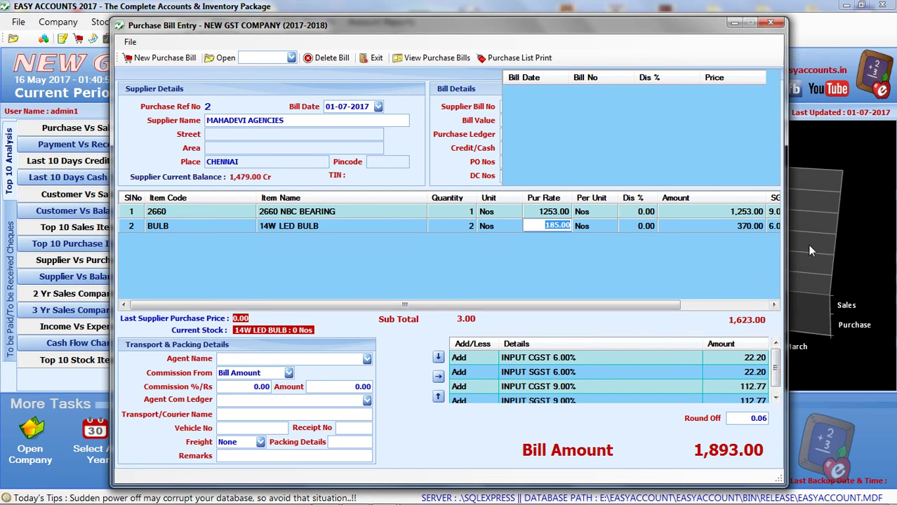
key(Return)
key(Return)
key(Return)
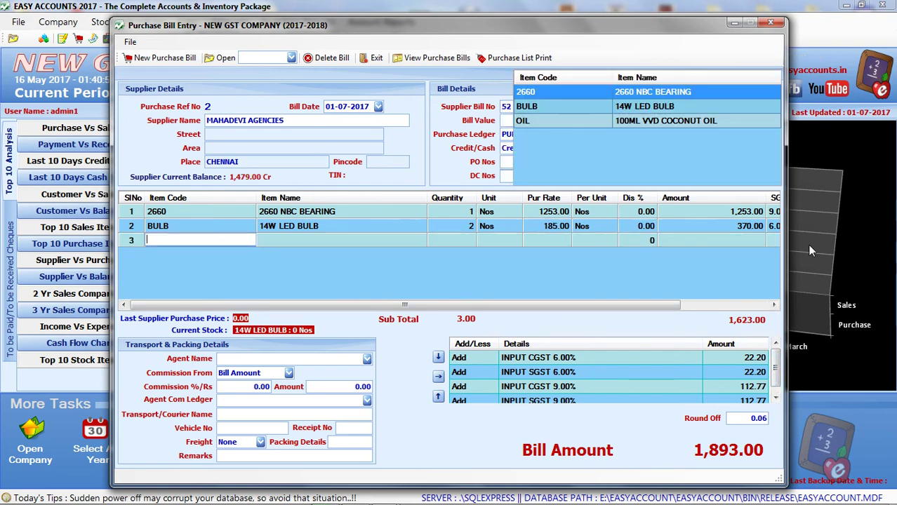
Step: Add 100ML VVD COCONUT OIL as the third item, with quantity 10 at rate 25 and no discount
key(Return)
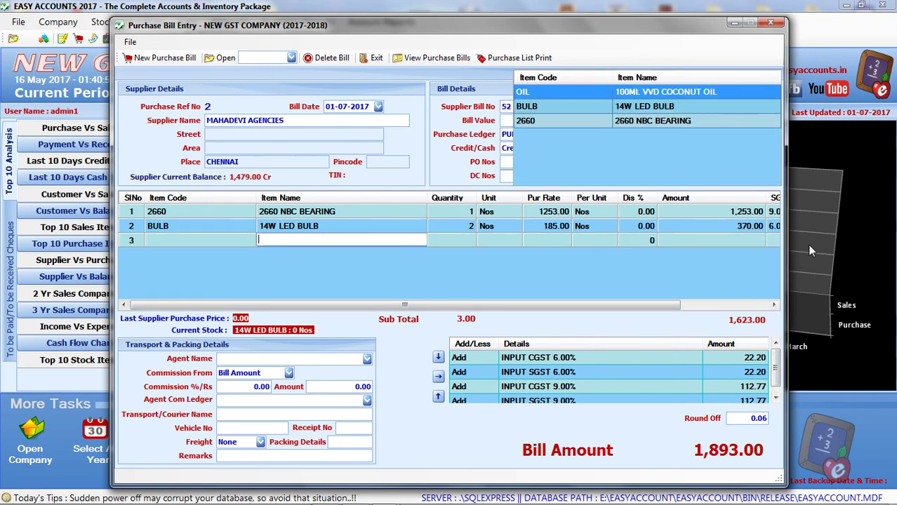
text(10)
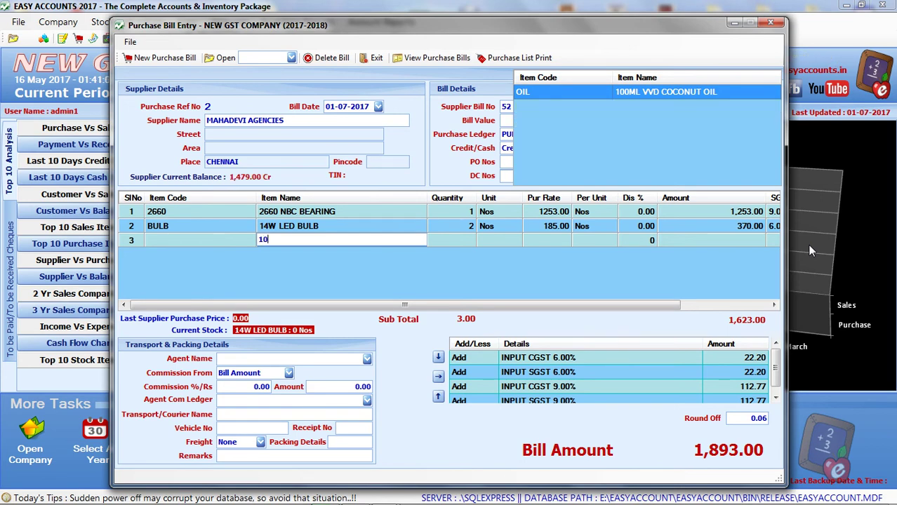
key(Return)
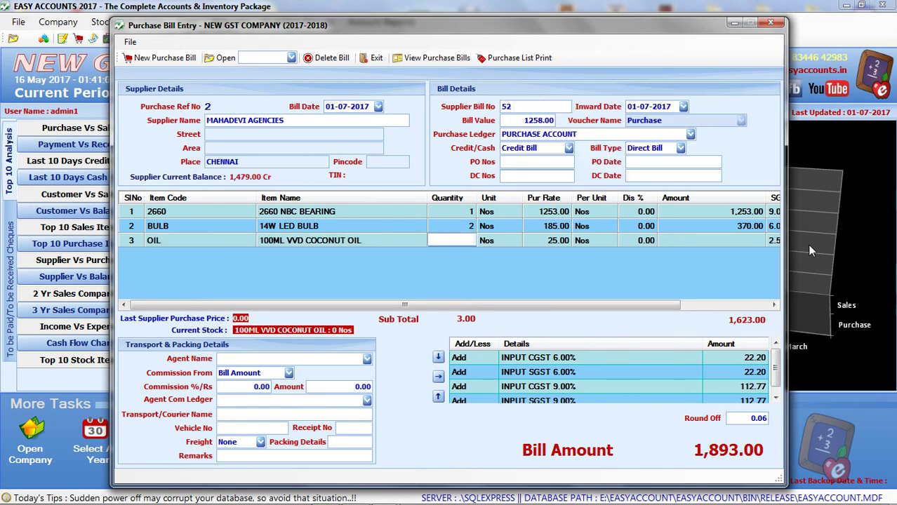
text(10)
key(Return)
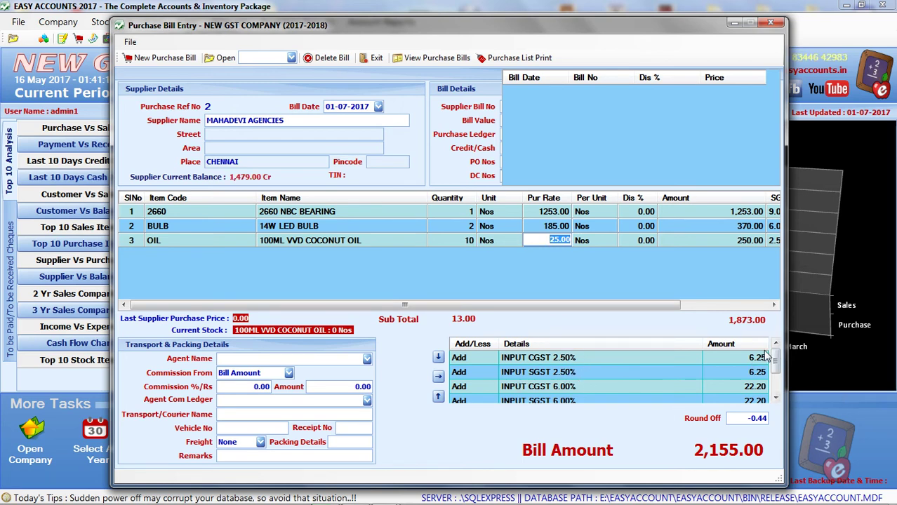
mouse_move(775, 359)
mouse_down()
mouse_move(775, 396)
mouse_move(779, 356)
mouse_up()
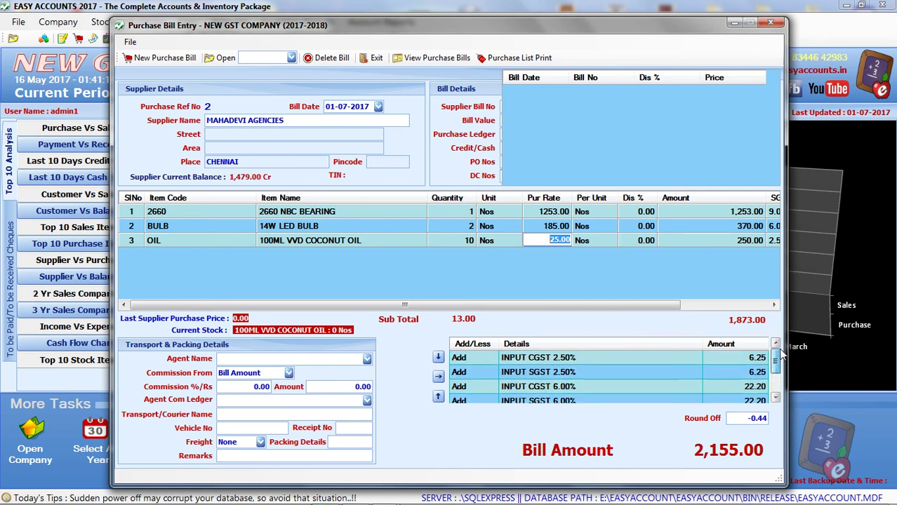
key(Return)
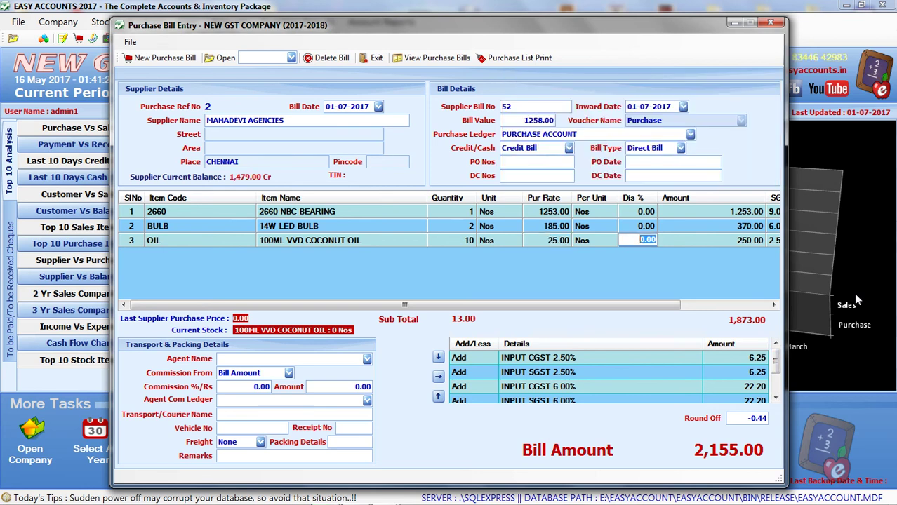
key(Return)
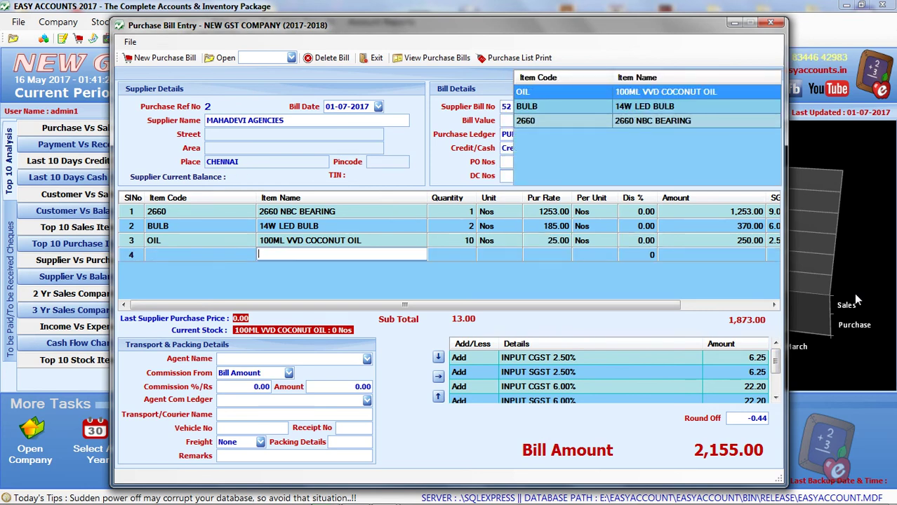
Step: Finish the item list and accept the INPUT CGST and INPUT SGST lines at 2.50%, 6.00% and 9.00% as additions to the bill
key(Return)
key(Return)
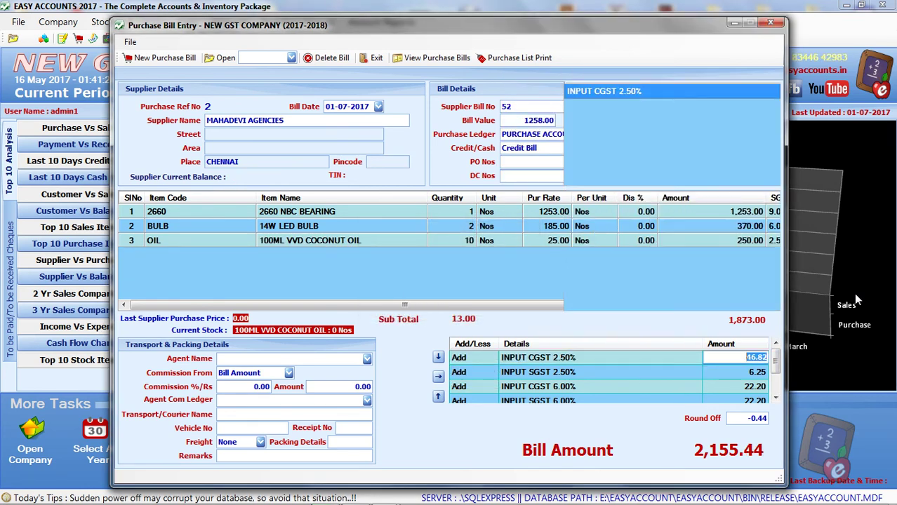
key(Return)
key(Return)
key(Return)
key(Return)
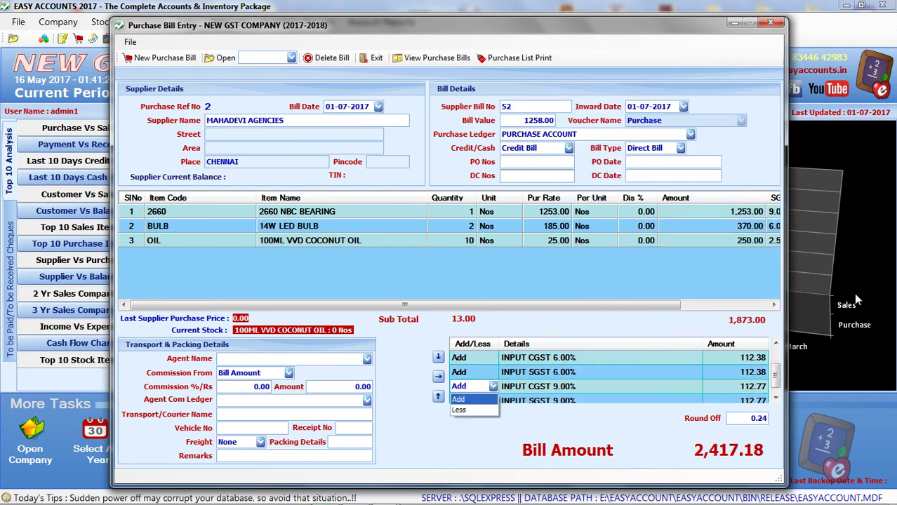
key(Return)
key(Return)
key(Return)
key(Return)
key(Return)
key(Return)
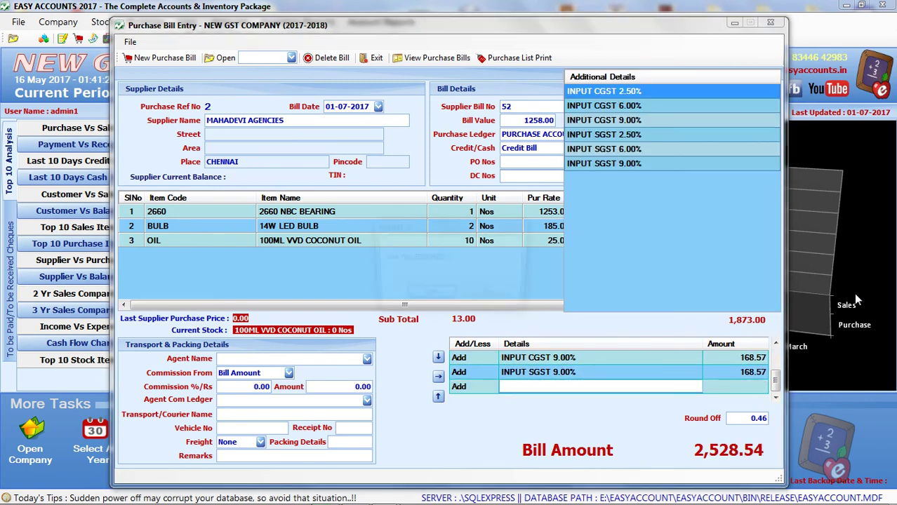
key(Return)
key(Return)
key(Return)
key(Return)
key(Return)
key(Return)
key(Return)
key(Return)
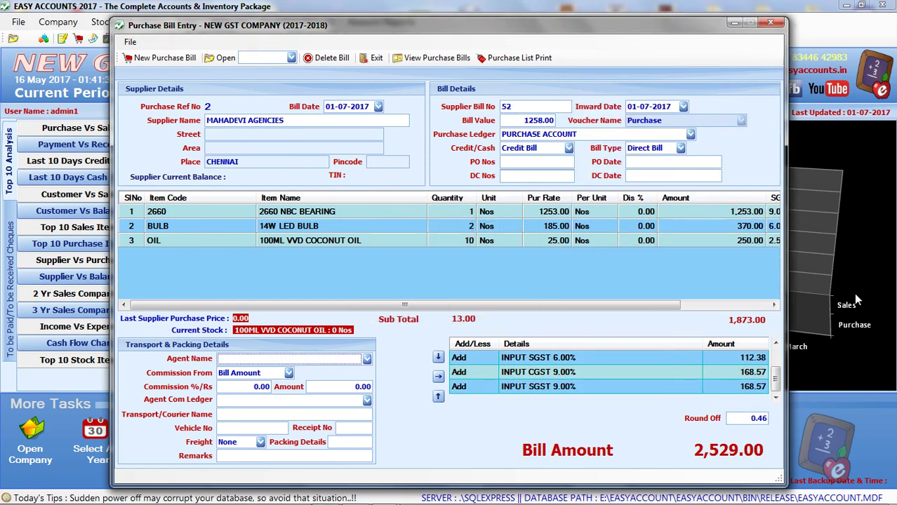
Step: Leave the transport and packing details blank and try to save the bill
key(Return)
key(Return)
key(Return)
key(Return)
key(Return)
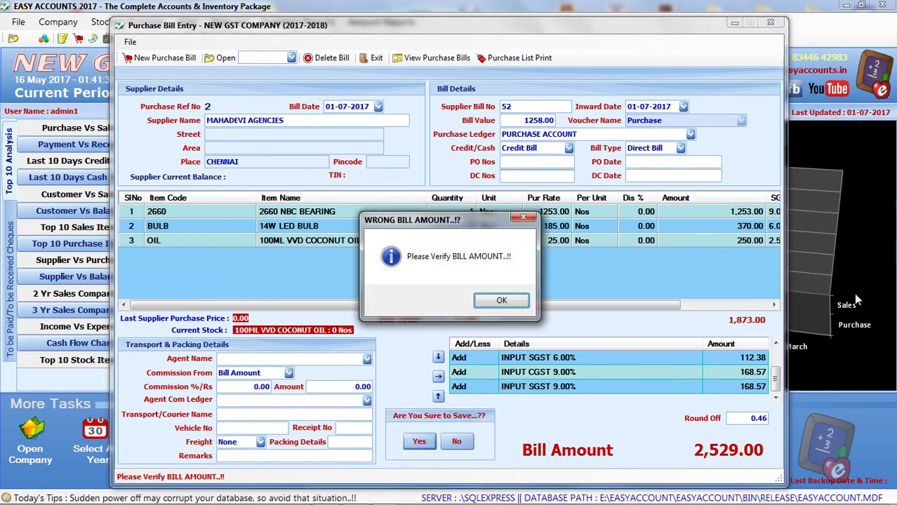
Step: Set the bill value to 2529 and save the second purchase bill
key(Return)
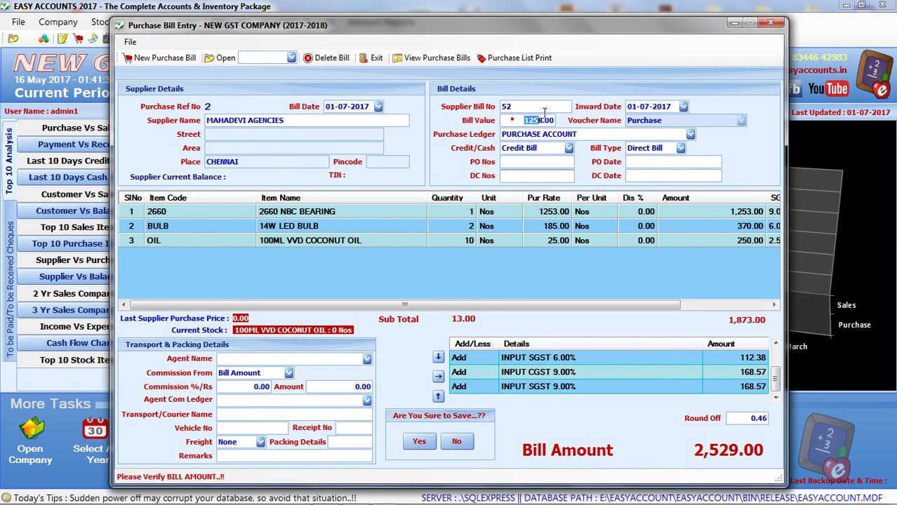
text(2529)
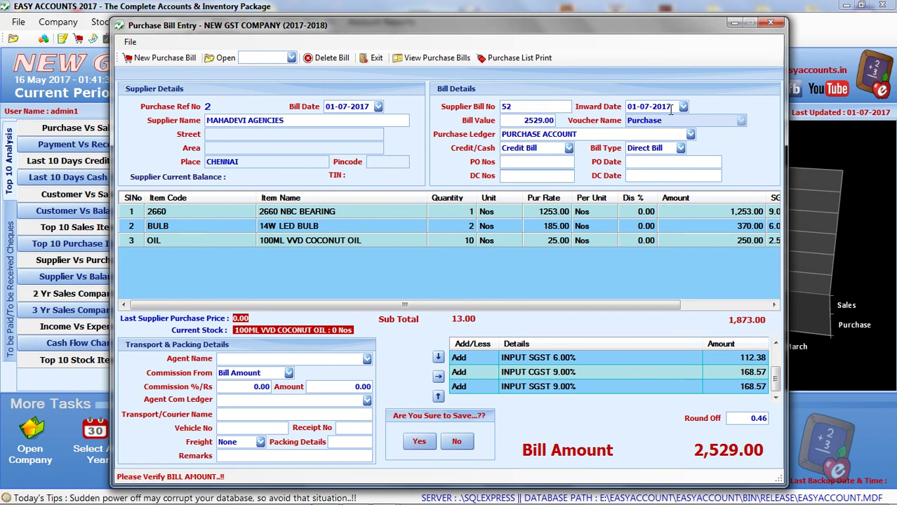
click(416, 442)
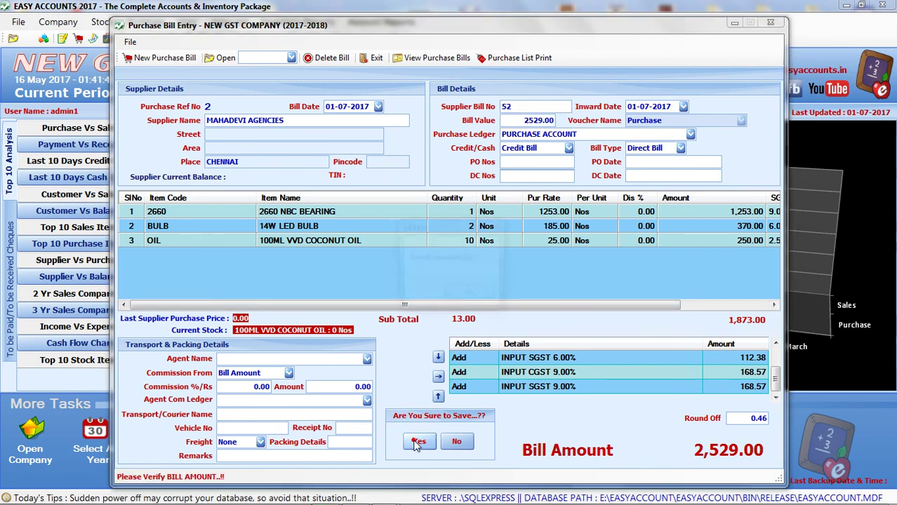
click(477, 300)
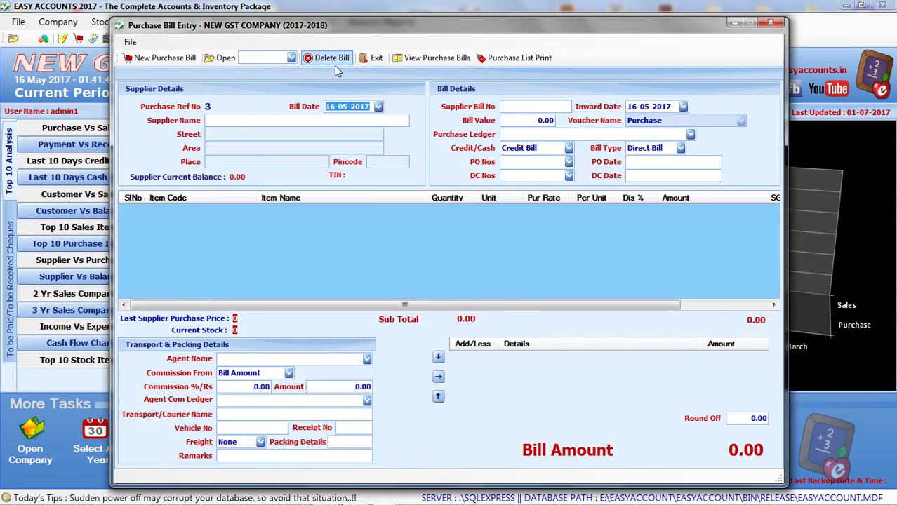
Step: Reopen saved purchase bill 2 to check its entries, and return to a blank new purchase bill
click(279, 57)
text(2)
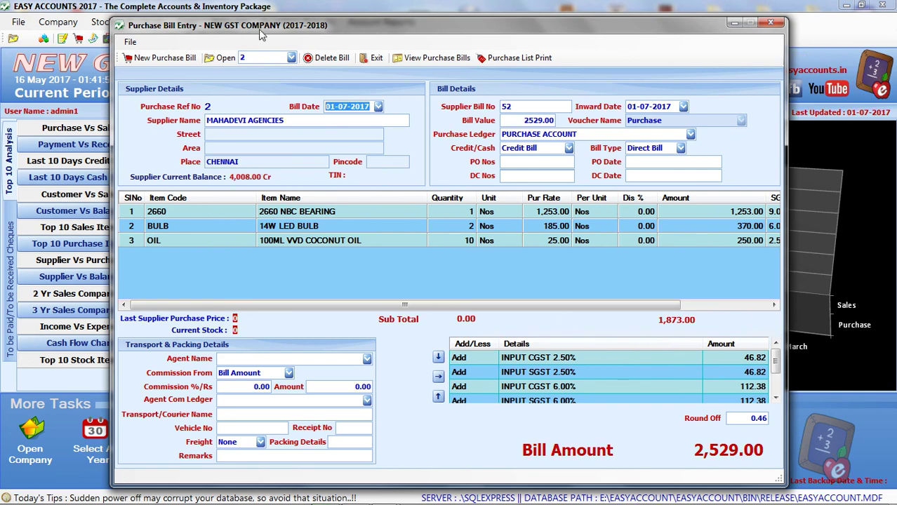
click(174, 60)
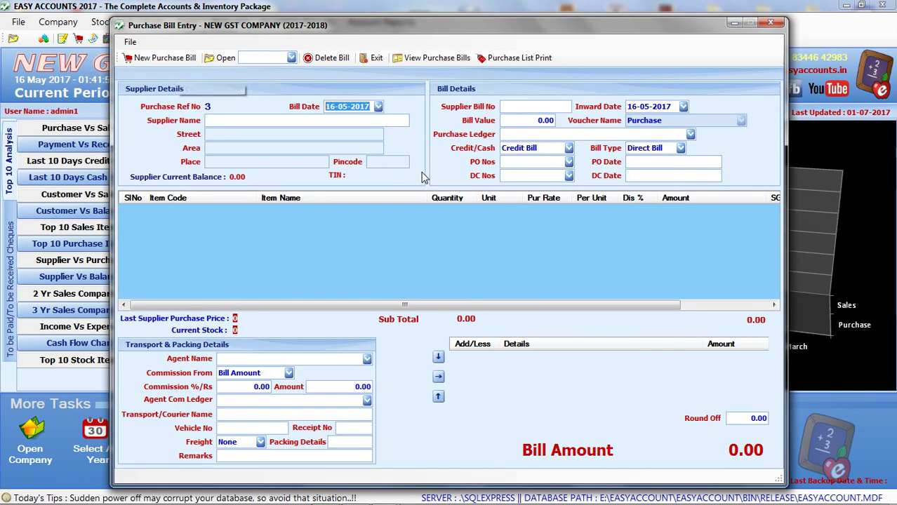